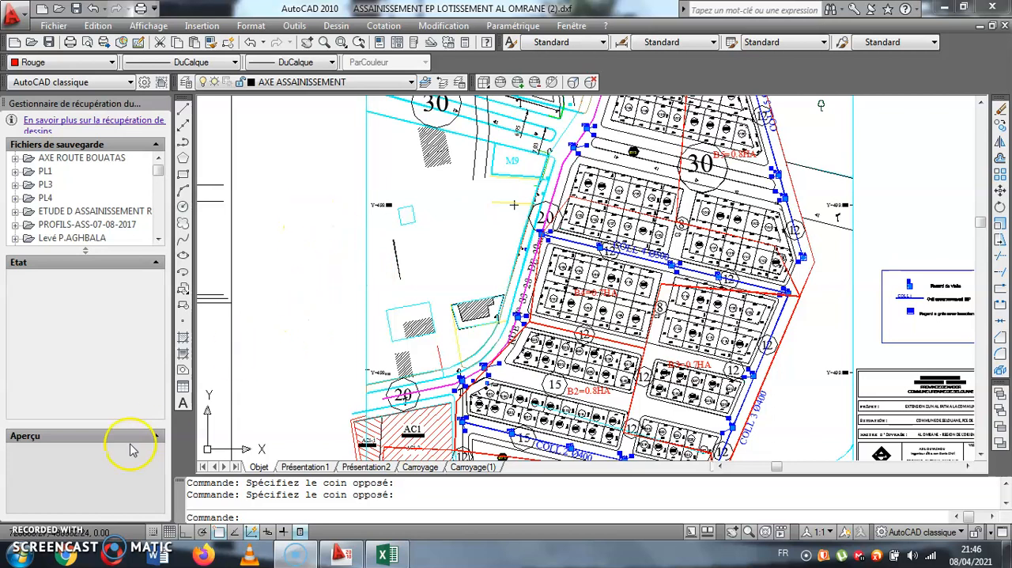
pyautogui.click(19, 553)
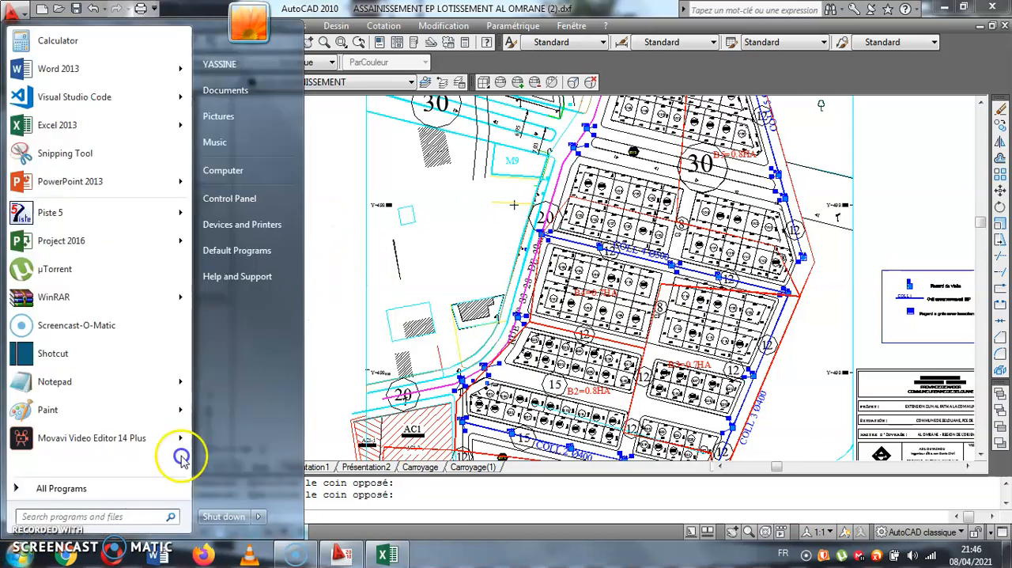
pyautogui.click(312, 238)
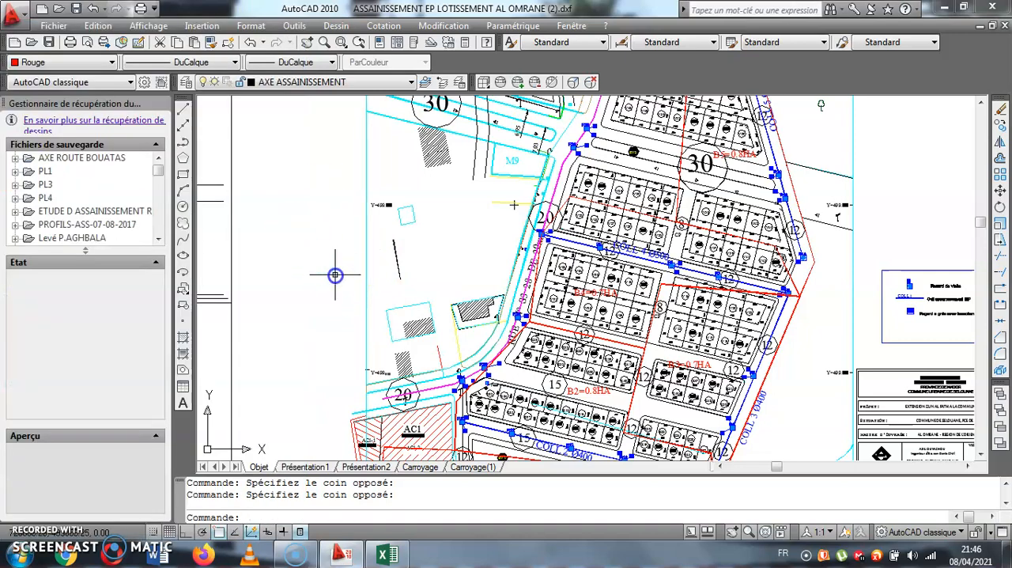
# - Examine the lots, drainage basins, manholes and collector lines on the subdivision's stormwater plan
pyautogui.scroll(3, 693, 212)
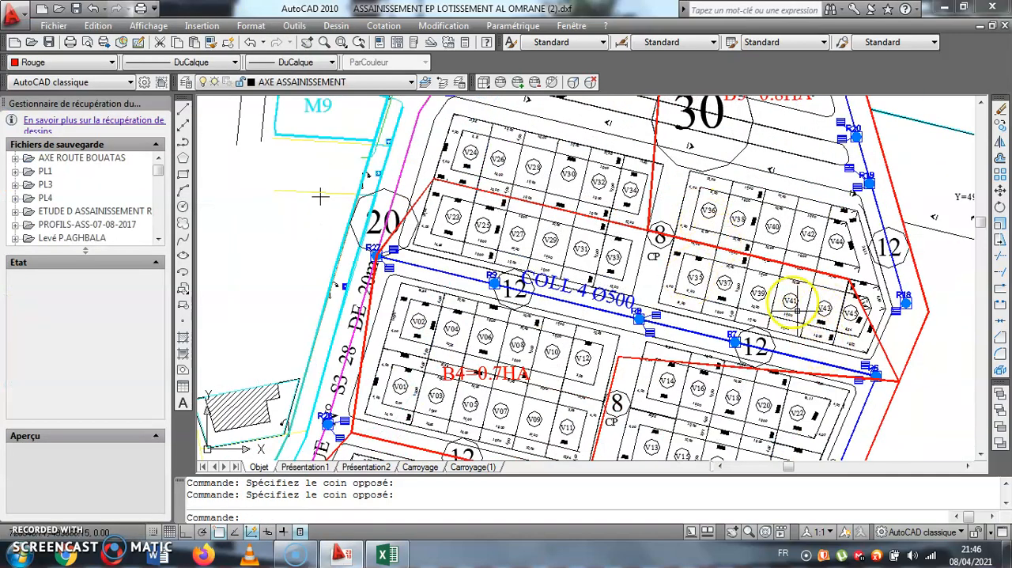
pyautogui.scroll(-4, 842, 317)
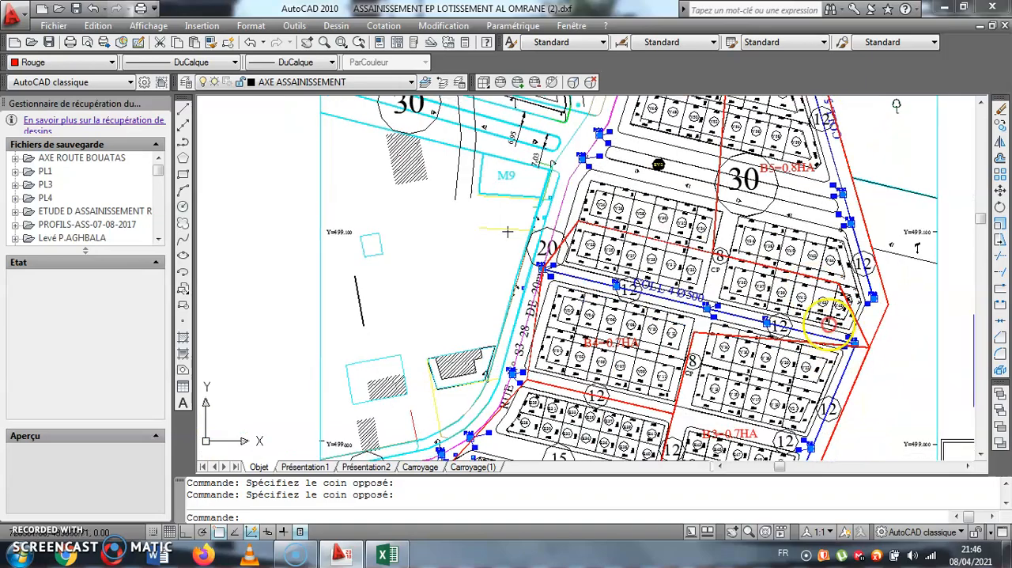
pyautogui.scroll(6, 850, 238)
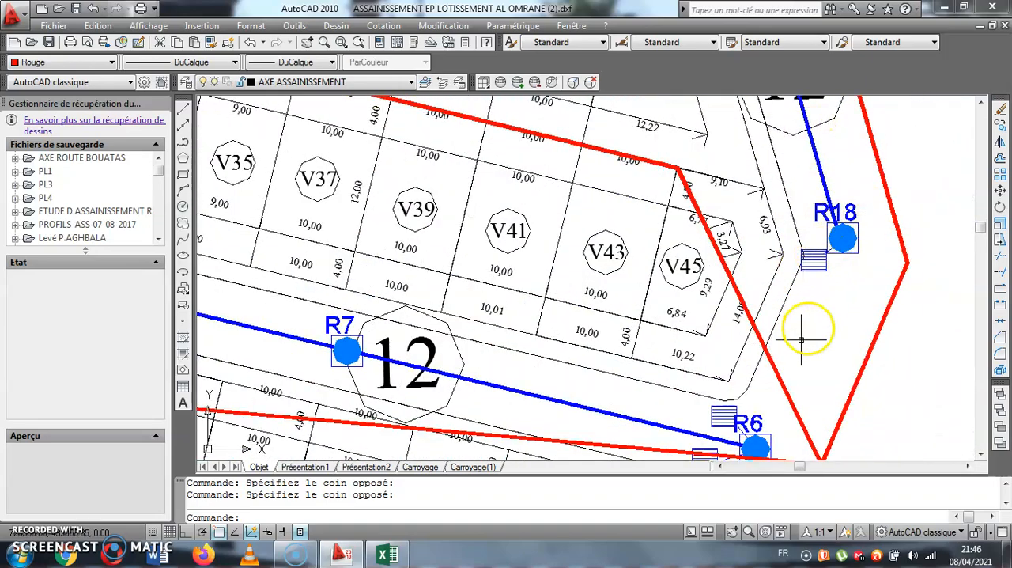
pyautogui.scroll(-2, 781, 384)
pyautogui.moveTo(775, 402); pyautogui.dragTo(781, 230)
pyautogui.scroll(-6, 822, 218)
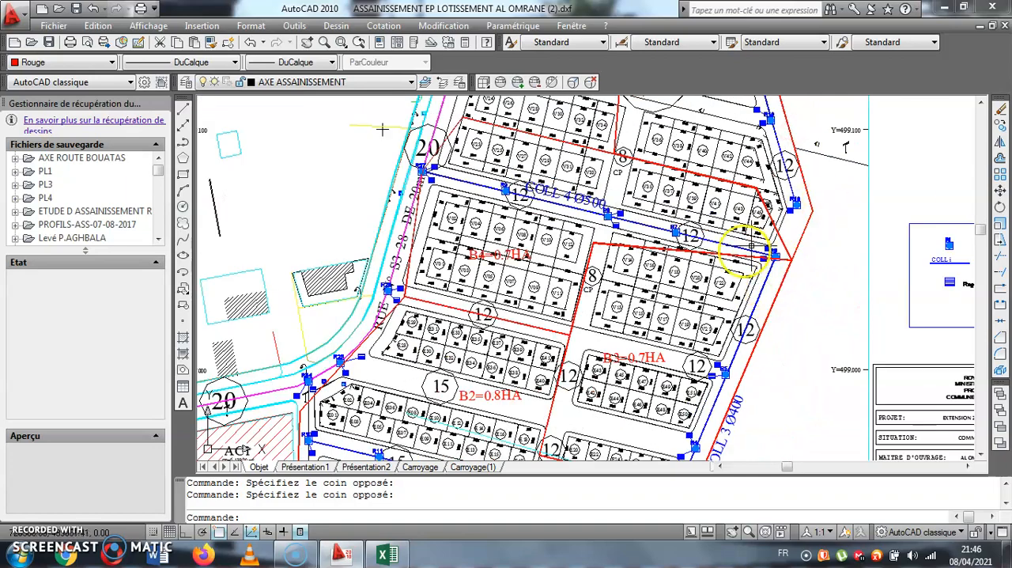
pyautogui.moveTo(366, 304); pyautogui.dragTo(394, 292)
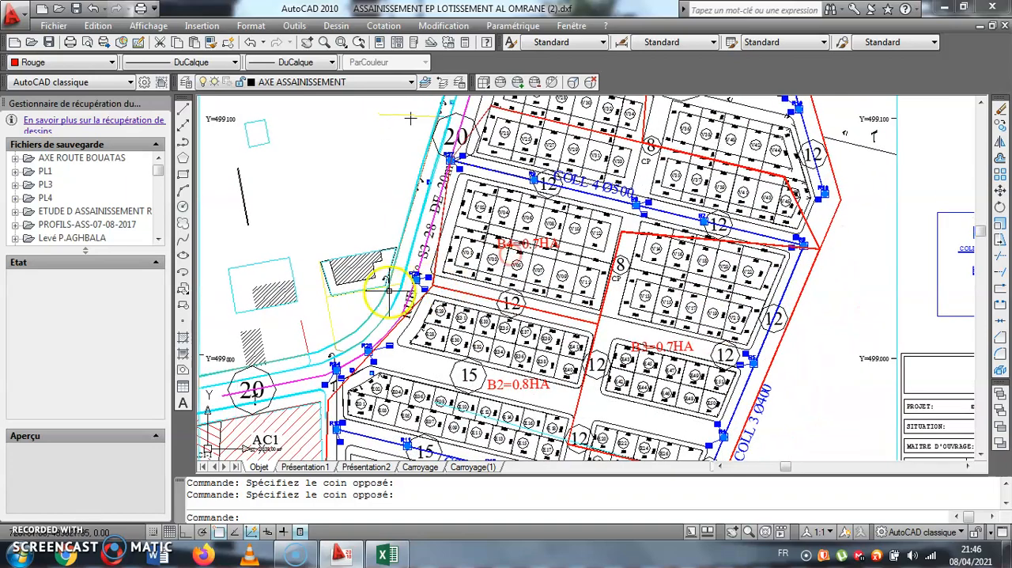
pyautogui.scroll(5, 437, 202)
pyautogui.scroll(-4, 711, 179)
pyautogui.moveTo(752, 199); pyautogui.dragTo(651, 144)
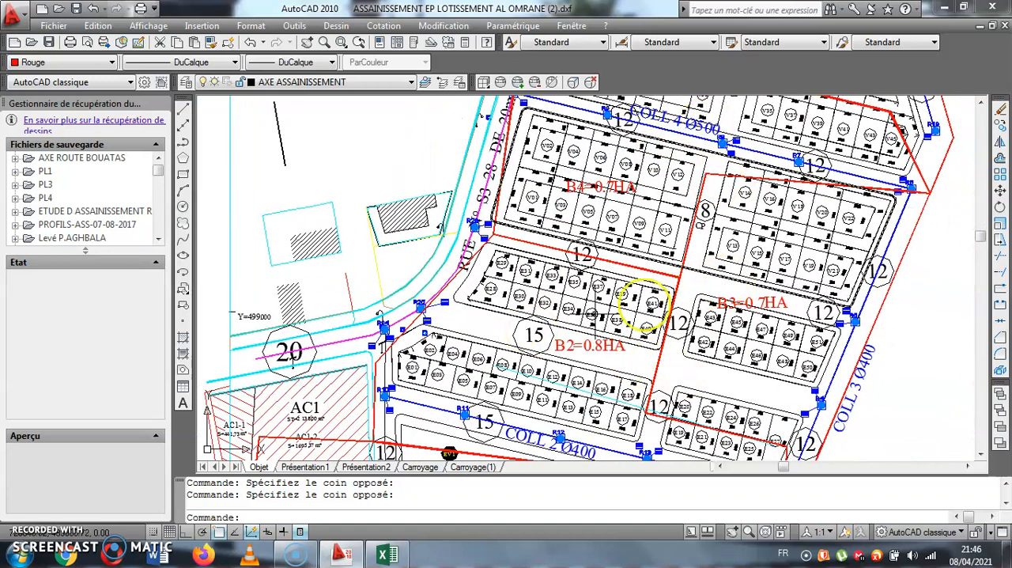
pyautogui.scroll(-2, 489, 334)
# - Launch Project 2016, accept the offered login profile, and dismiss the activation wizard
pyautogui.click(17, 556)
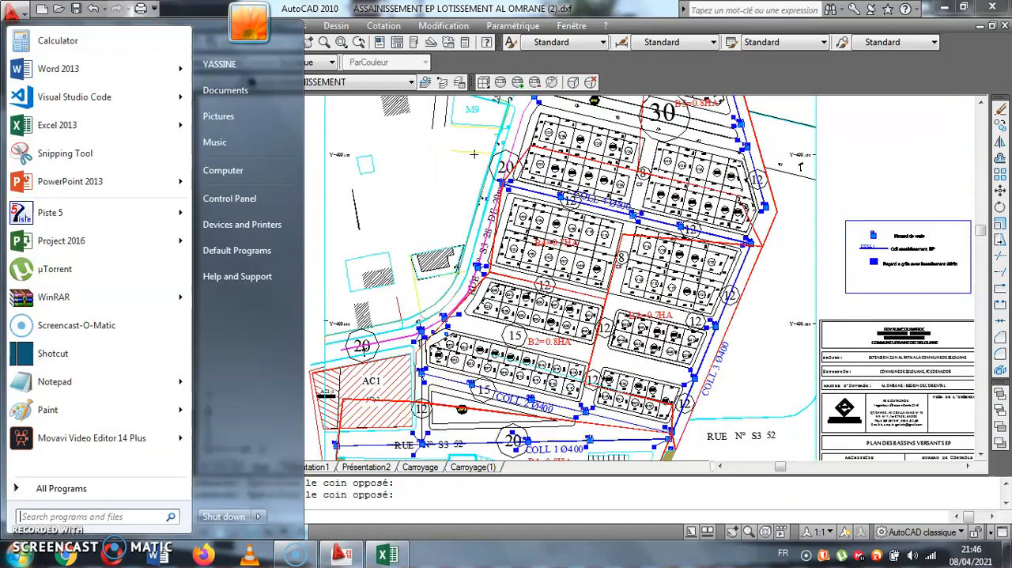
pyautogui.click(123, 242)
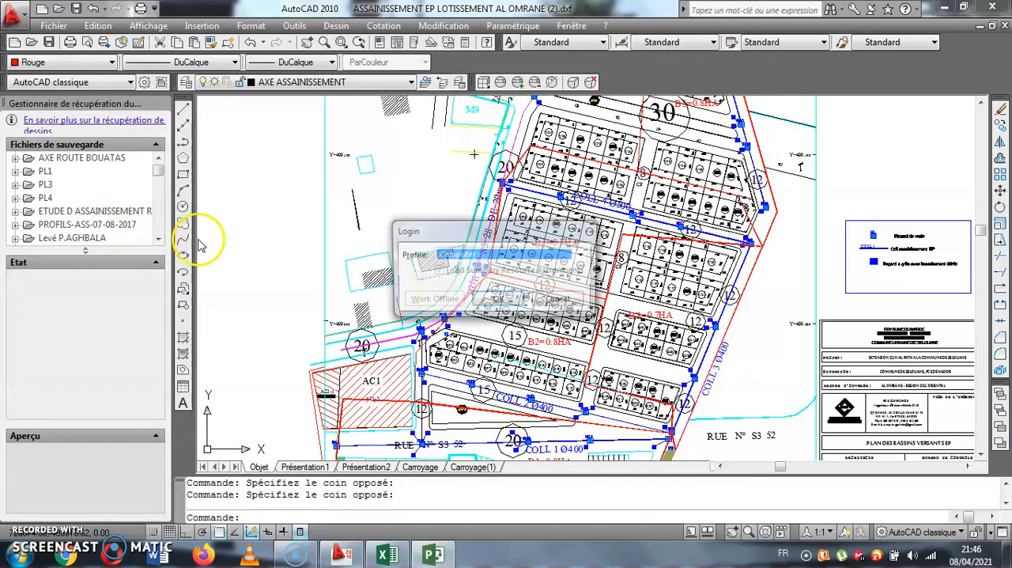
pyautogui.click(486, 308)
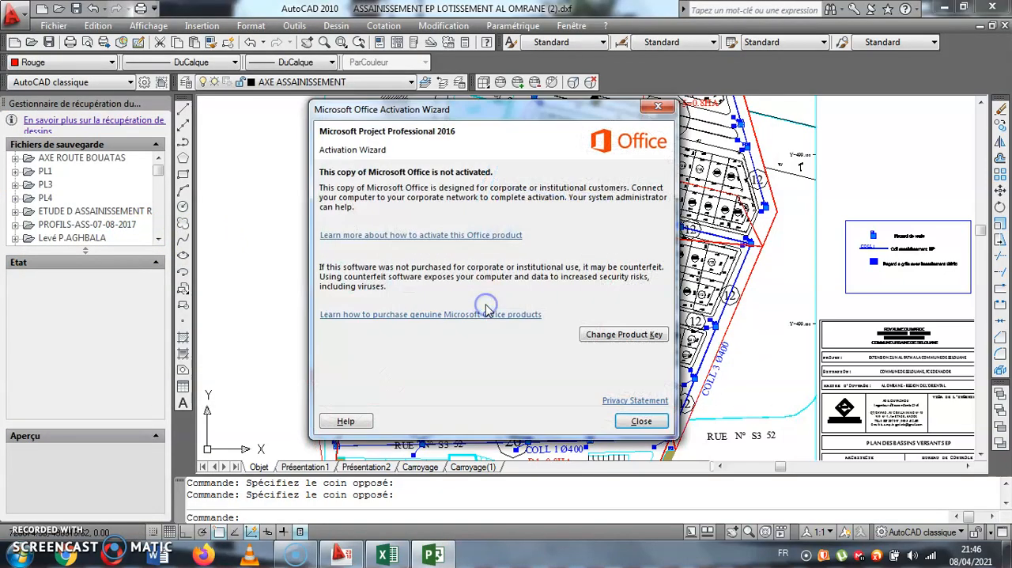
pyautogui.click(649, 420)
pyautogui.click(499, 301)
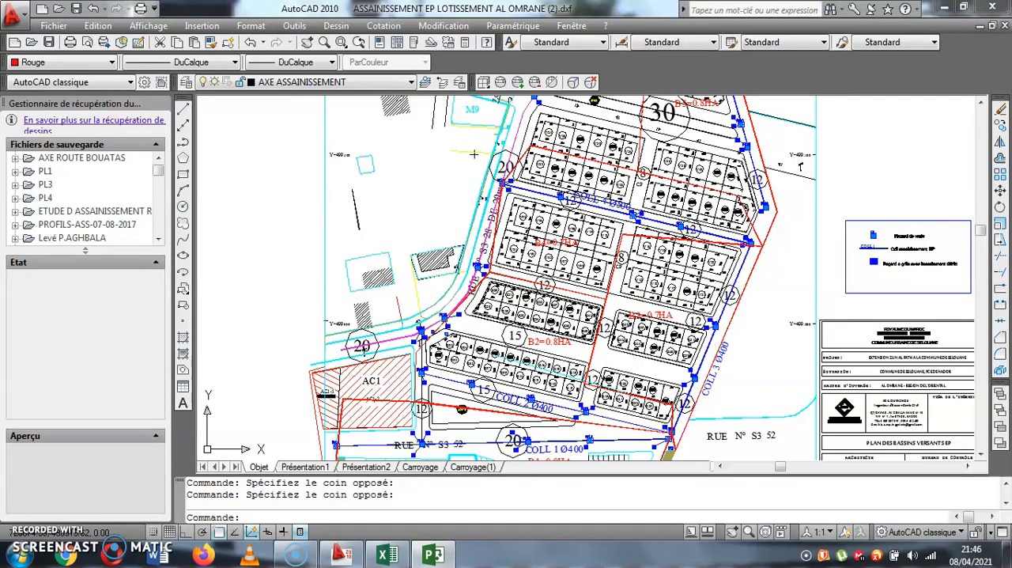
# - Switch to Microsoft Project and create a new blank project
pyautogui.click(433, 552)
pyautogui.click(404, 215)
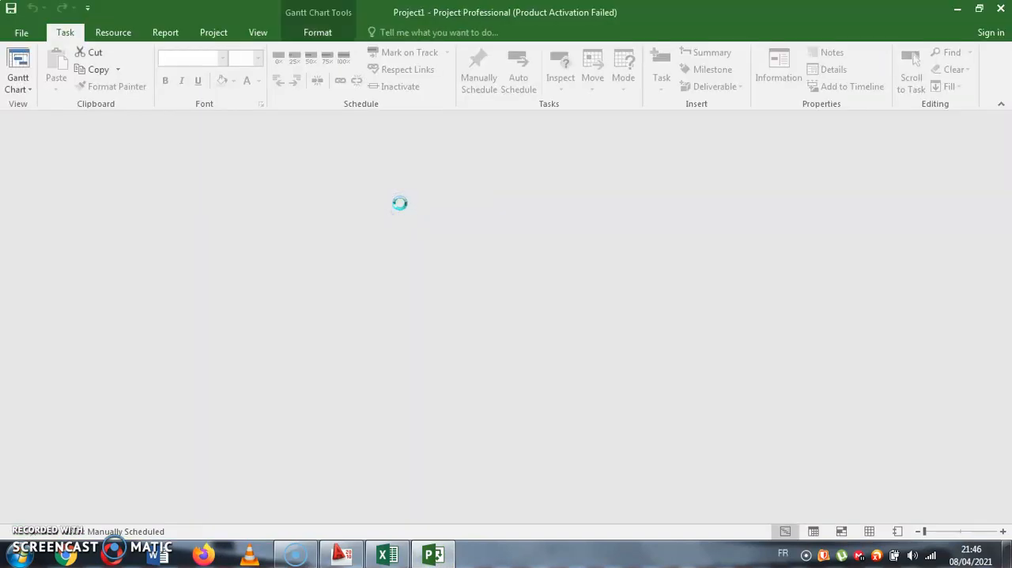
pyautogui.click(401, 205)
pyautogui.click(233, 336)
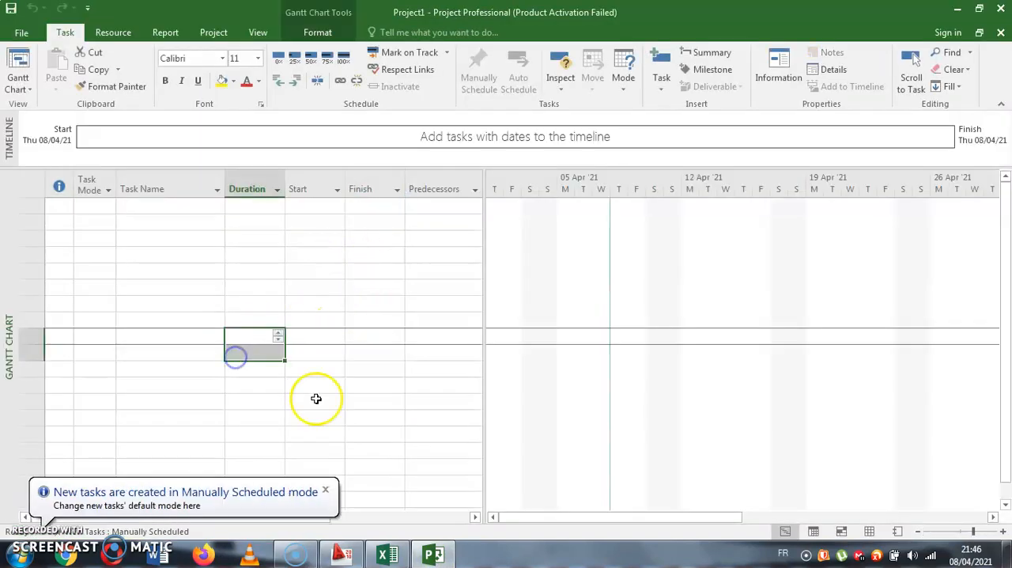
pyautogui.click(194, 336)
pyautogui.click(164, 409)
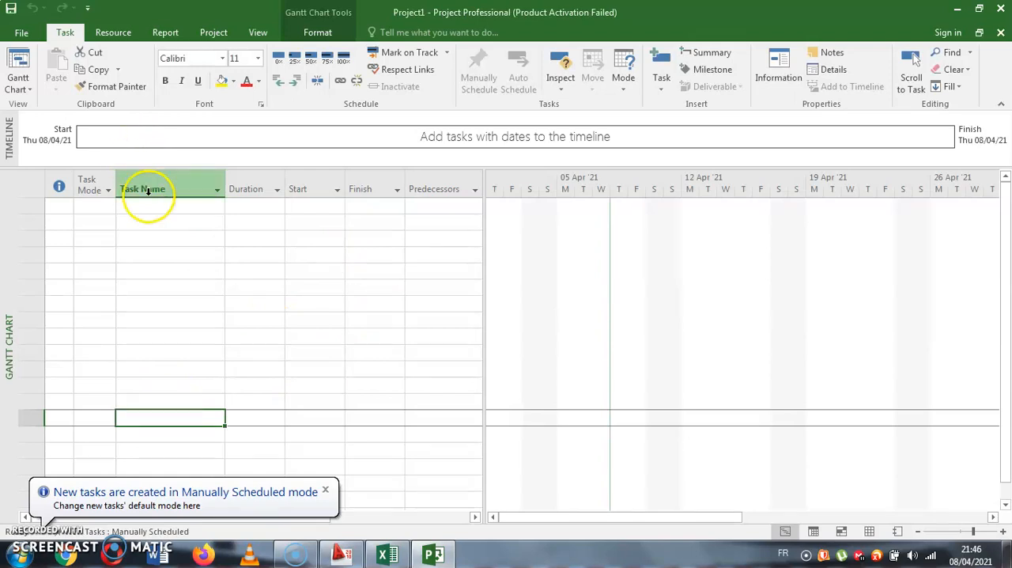
pyautogui.moveTo(167, 165); pyautogui.dragTo(167, 169)
pyautogui.click(171, 183)
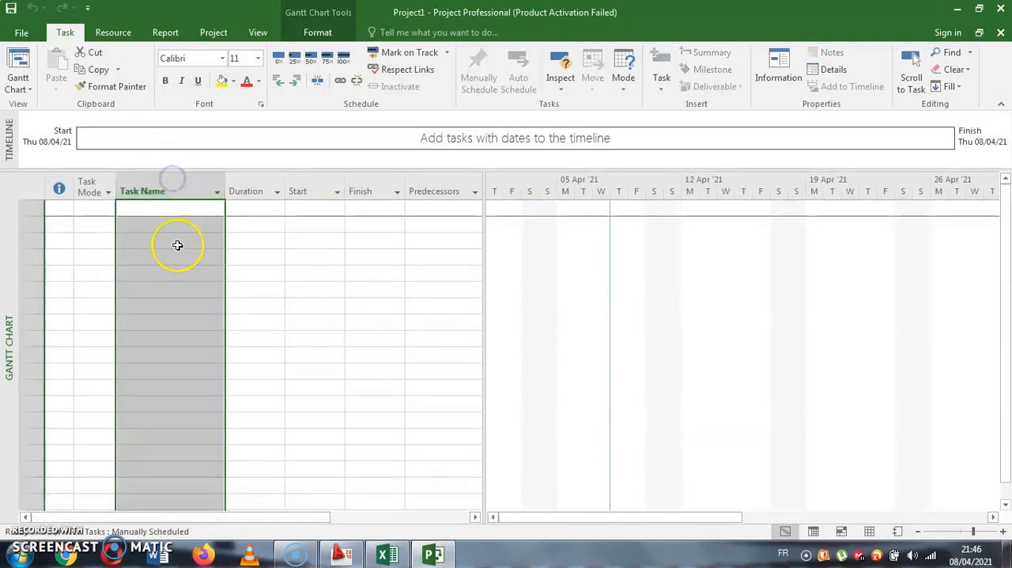
pyautogui.click(167, 226)
pyautogui.click(174, 212)
pyautogui.moveTo(174, 215); pyautogui.dragTo(176, 380)
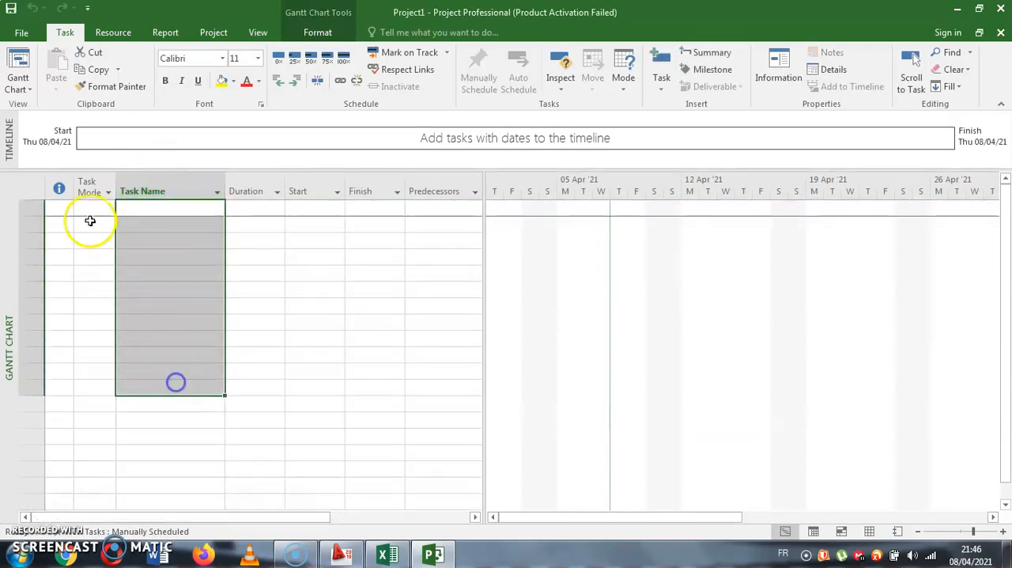
# - Hide the Indicators and Task Mode columns so that Task Name is the first column of the Gantt table
pyautogui.click(87, 187)
pyautogui.click(57, 189)
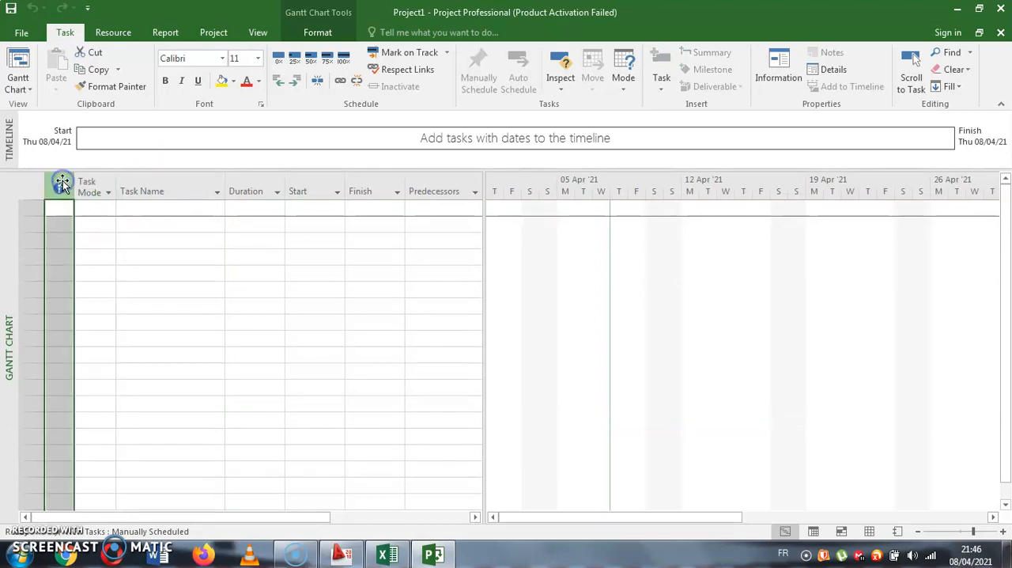
pyautogui.moveTo(92, 178); pyautogui.dragTo(63, 180)
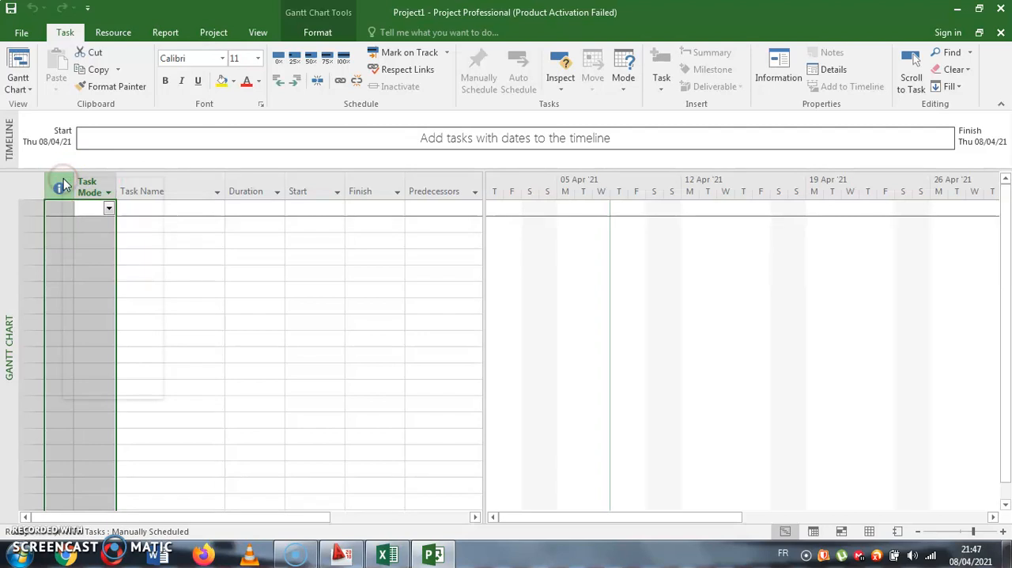
pyautogui.rightClick(63, 185)
pyautogui.click(113, 298)
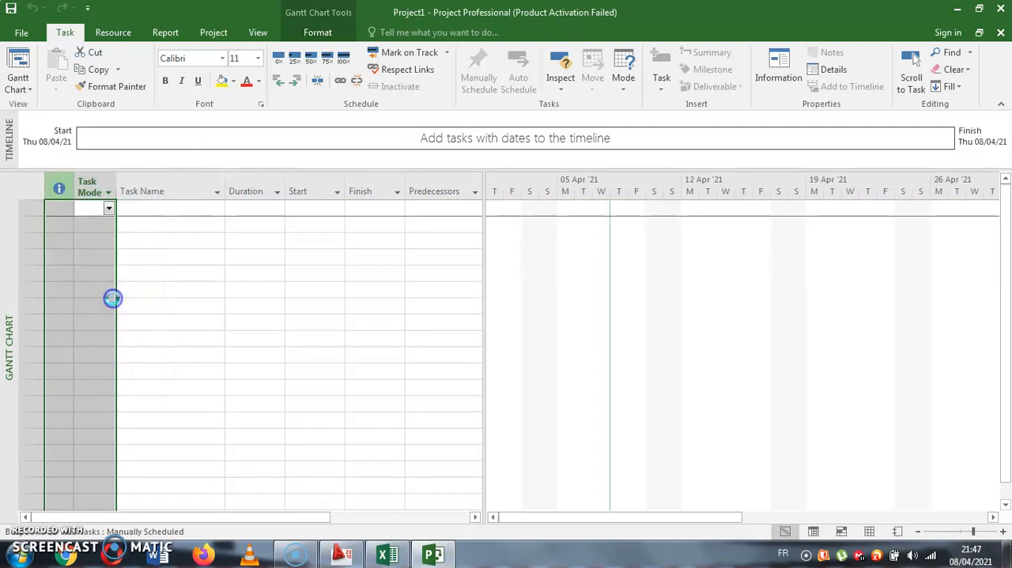
pyautogui.click(83, 235)
pyautogui.click(90, 211)
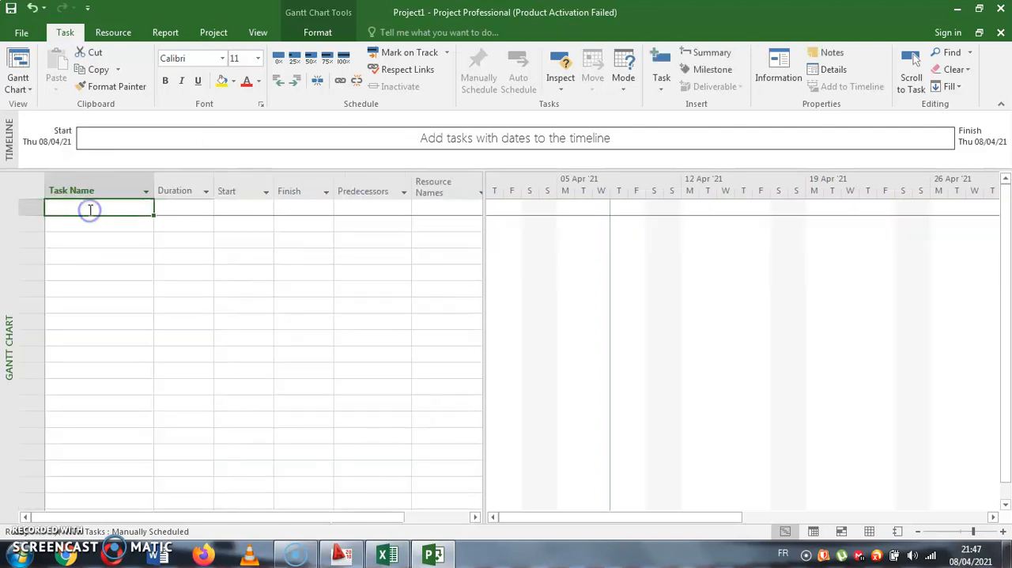
pyautogui.click(183, 271)
pyautogui.click(109, 211)
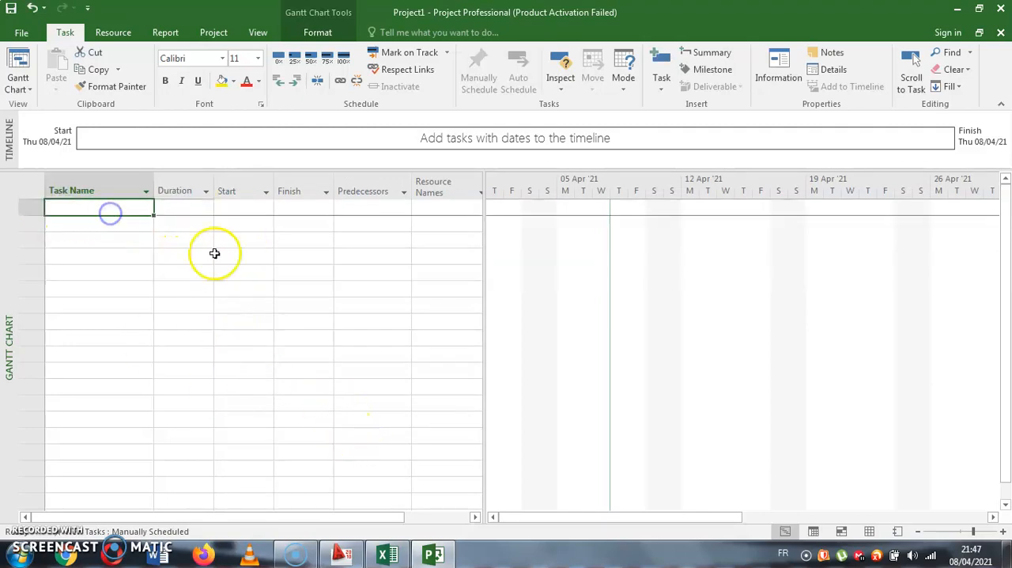
# - Check the project's location in the AutoCAD plan's title block and enter PLANNING LOTISSEMENT SELOUANE as the first task in Microsoft Project
pyautogui.click(434, 554)
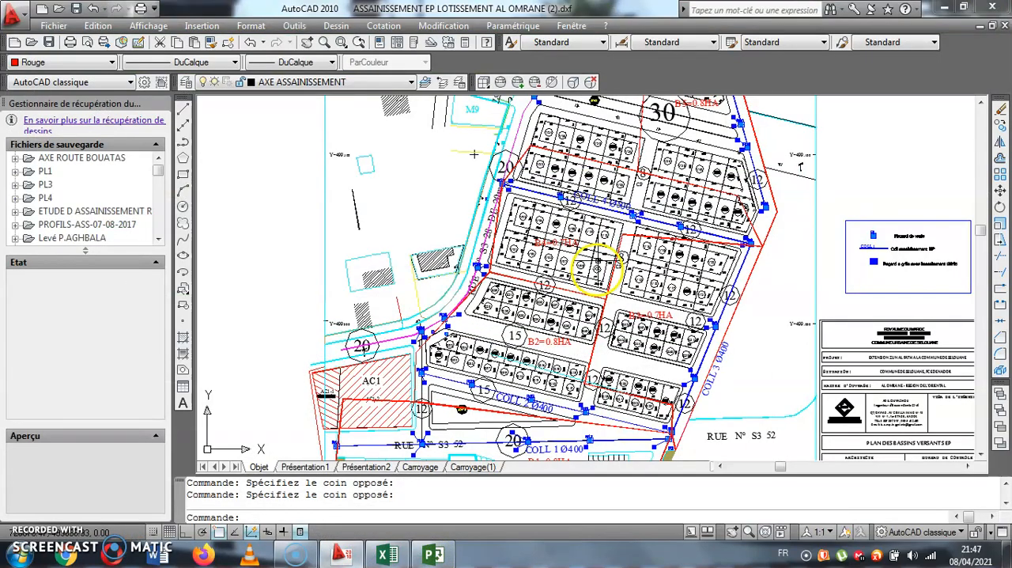
pyautogui.scroll(6, 880, 452)
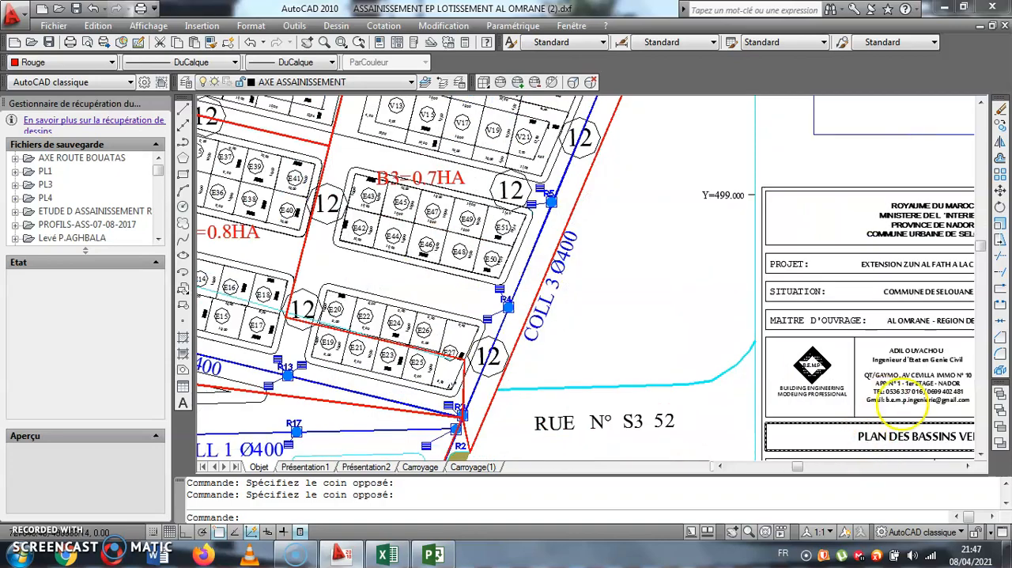
pyautogui.moveTo(726, 235); pyautogui.dragTo(722, 332)
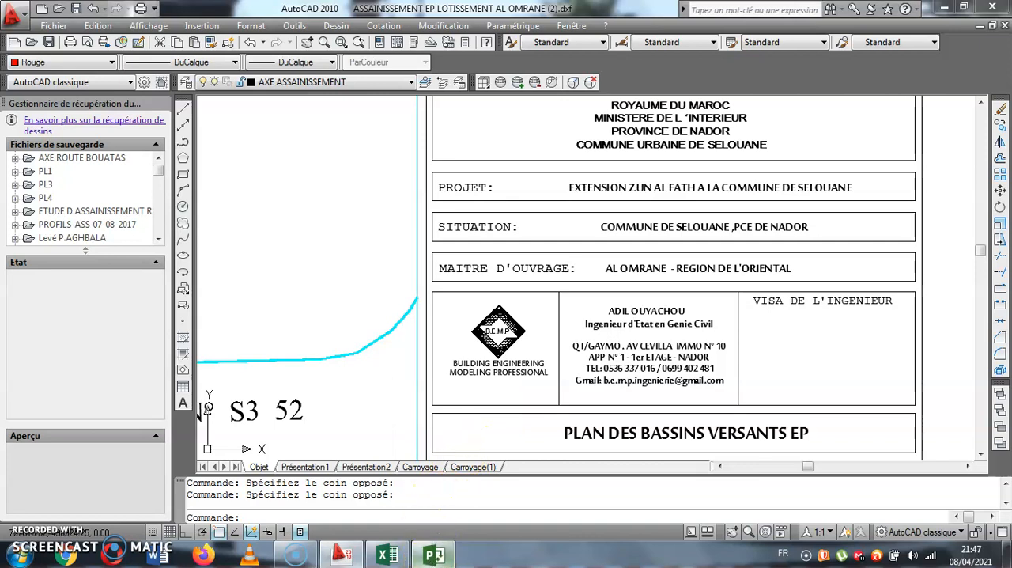
pyautogui.click(434, 554)
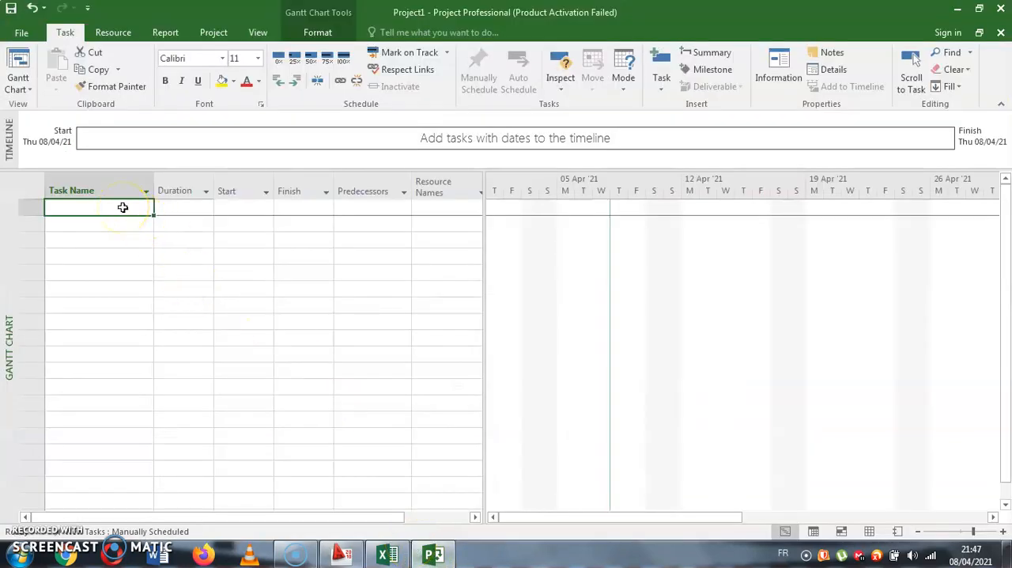
pyautogui.write('PLANNING LOT')
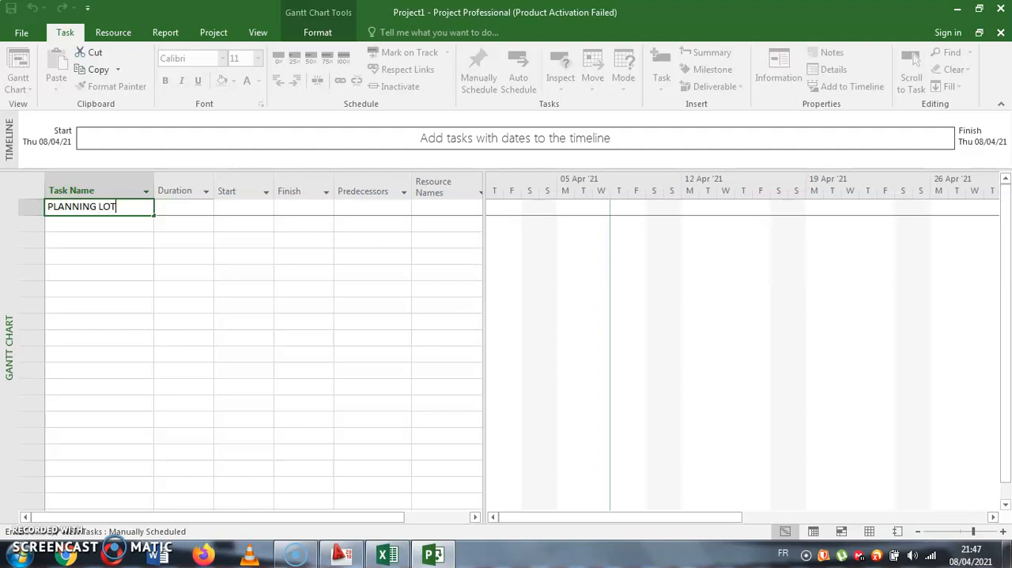
pyautogui.write('ISSEMENT SELOUANE')
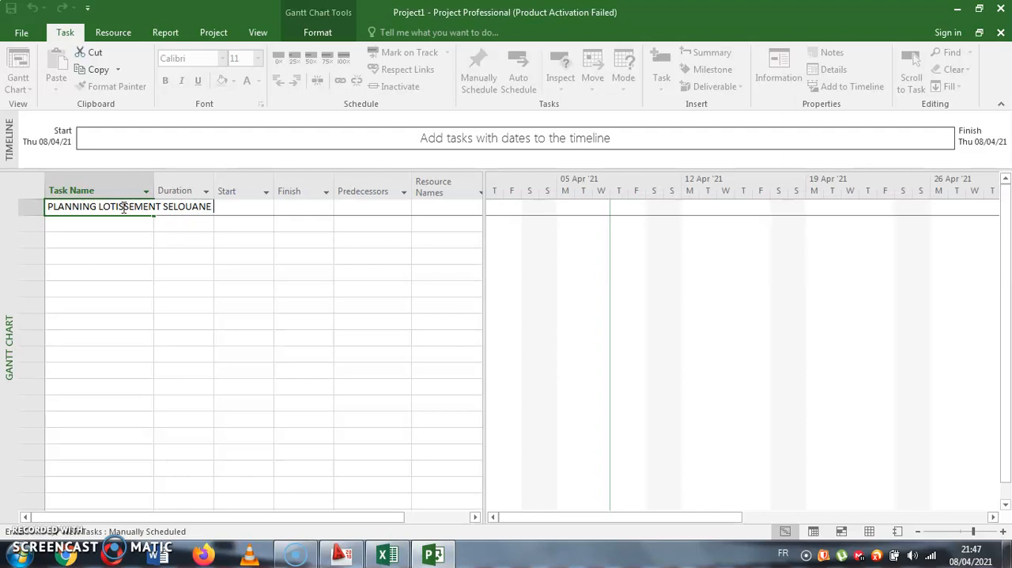
pyautogui.press('Tab')
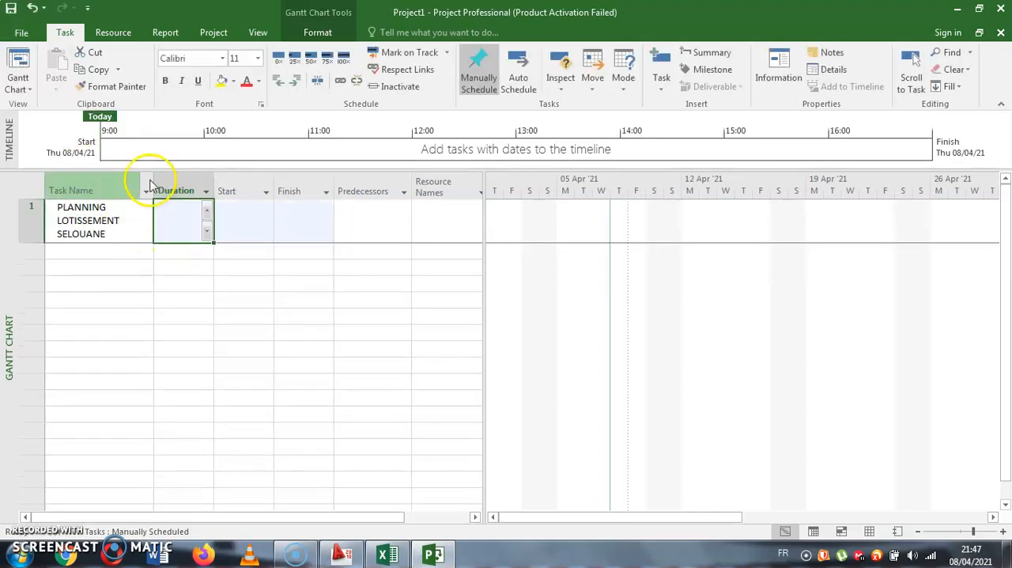
# - Widen the Task Name column to fit the first task on one line and add TRAVAUX PRELIMINAIRES as the second task
pyautogui.moveTo(156, 181); pyautogui.dragTo(234, 180)
pyautogui.click(154, 233)
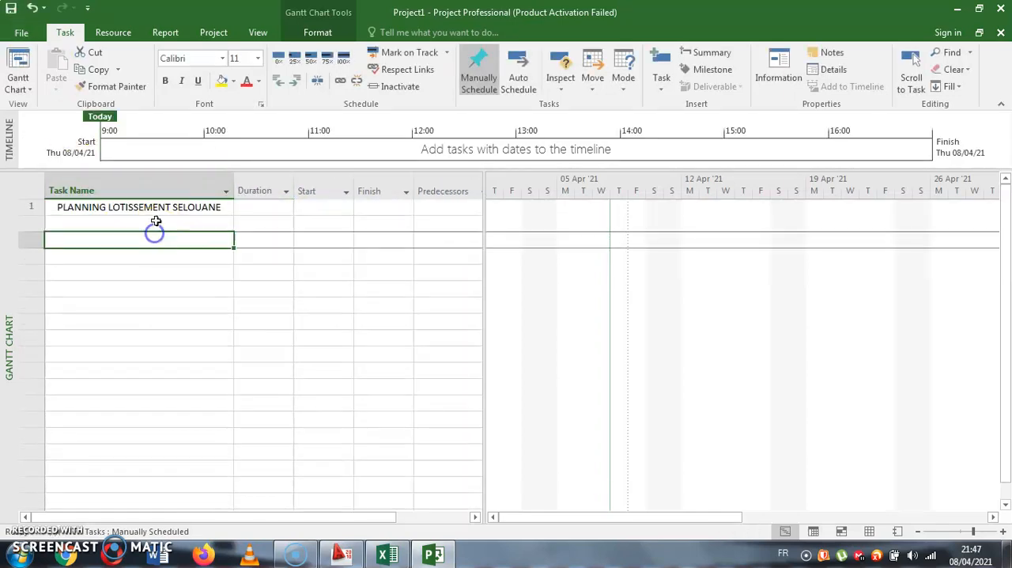
pyautogui.write('TRAVAUX PRELIMINAIRES')
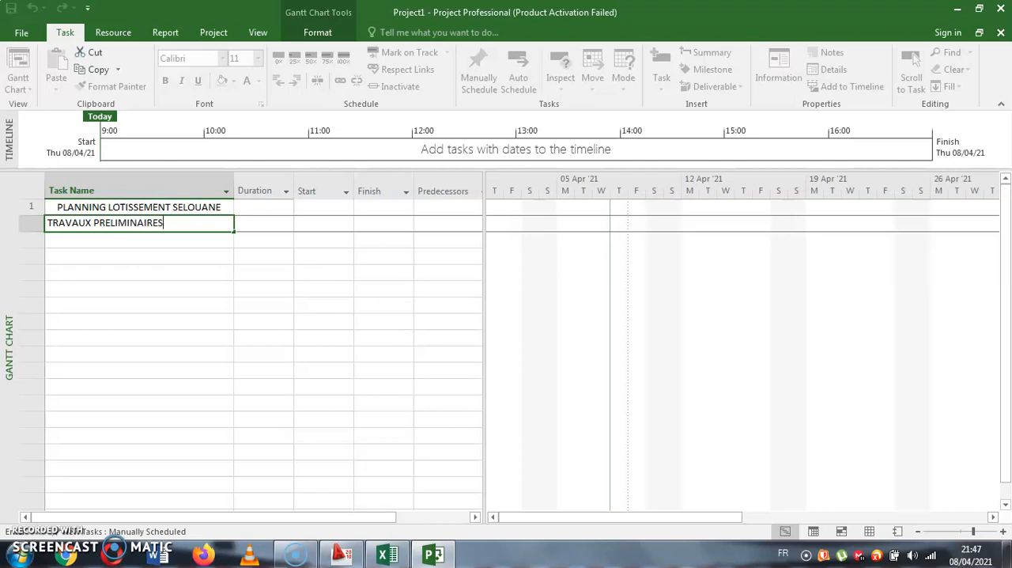
pyautogui.press('Return')
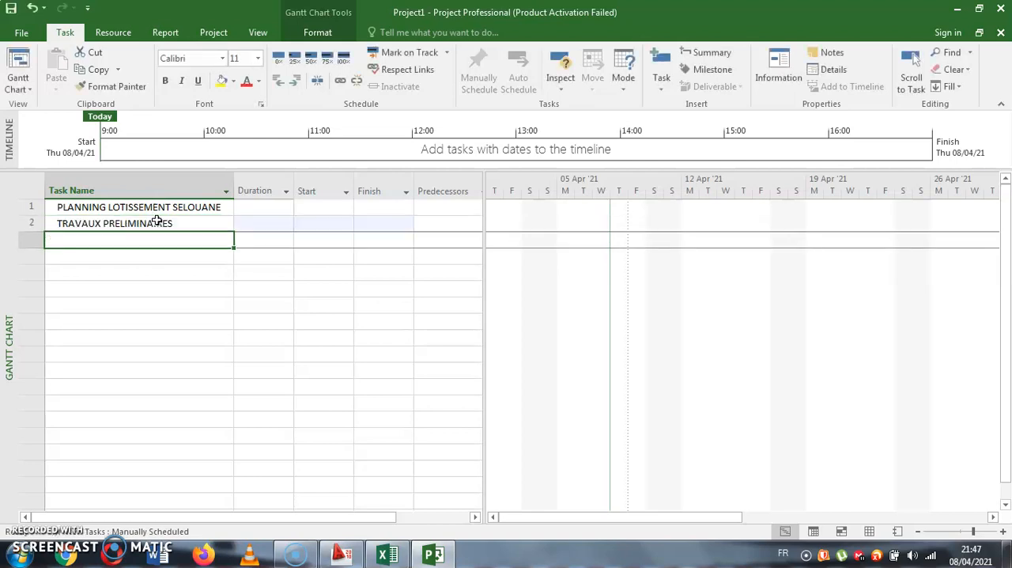
pyautogui.write('Travau')
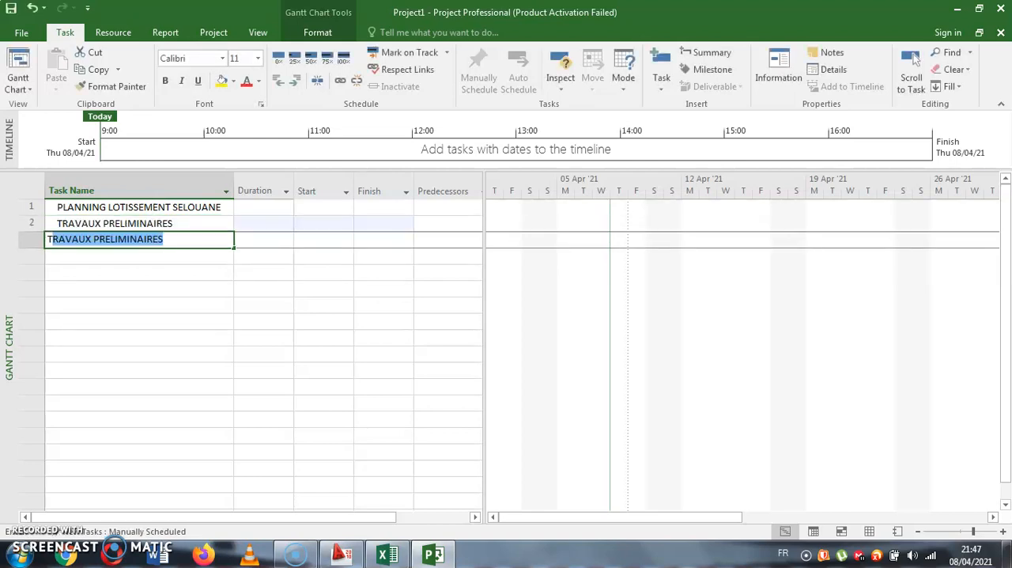
pyautogui.write('x')
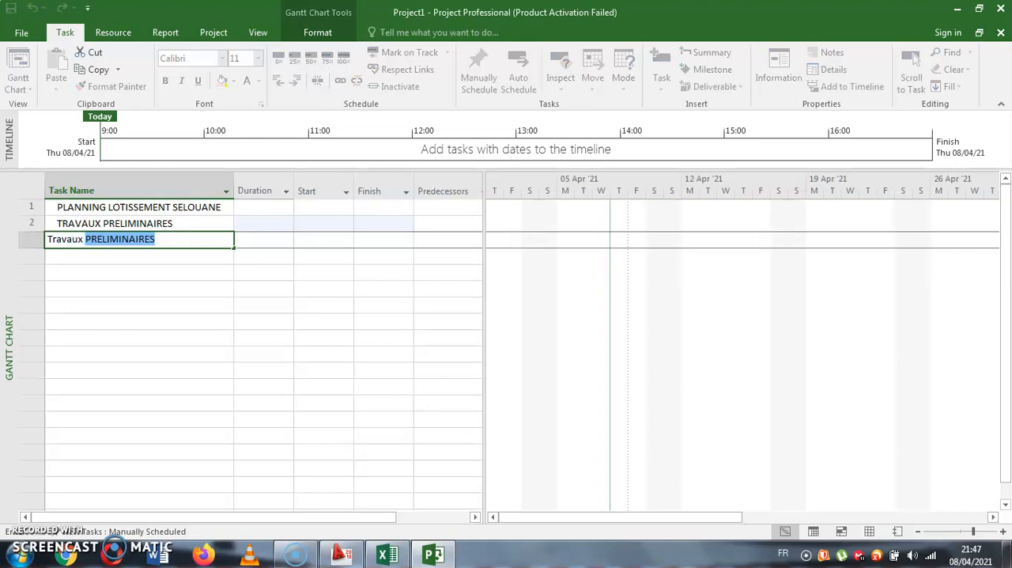
pyautogui.press('BackSpace')
pyautogui.press('BackSpace')
pyautogui.press('BackSpace')
pyautogui.press('BackSpace')
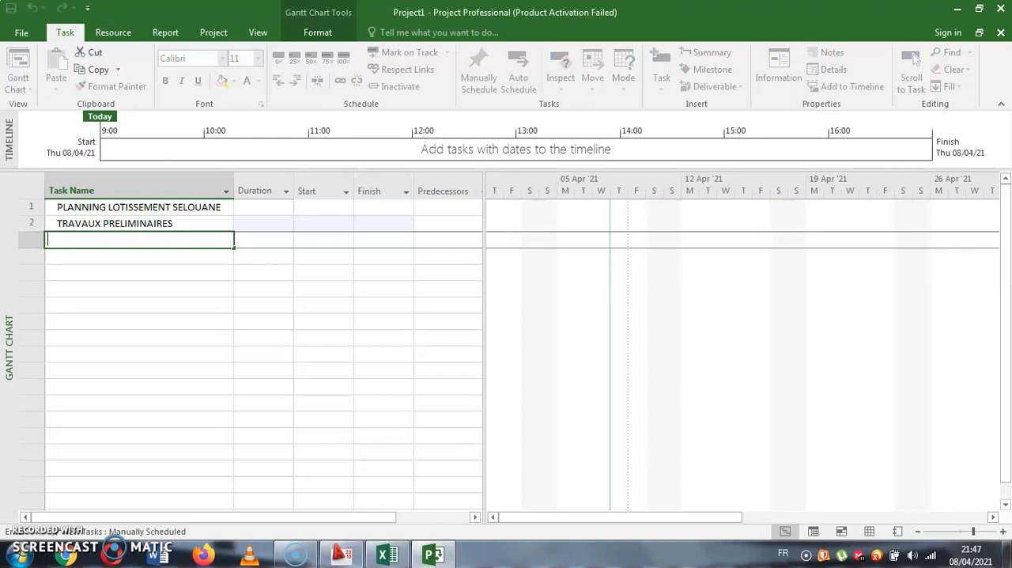
# - Add Travaux topographique as the third task, below TRAVAUX PRELIMINAIRES
pyautogui.write('Travaux topographique')
pyautogui.press('Return')
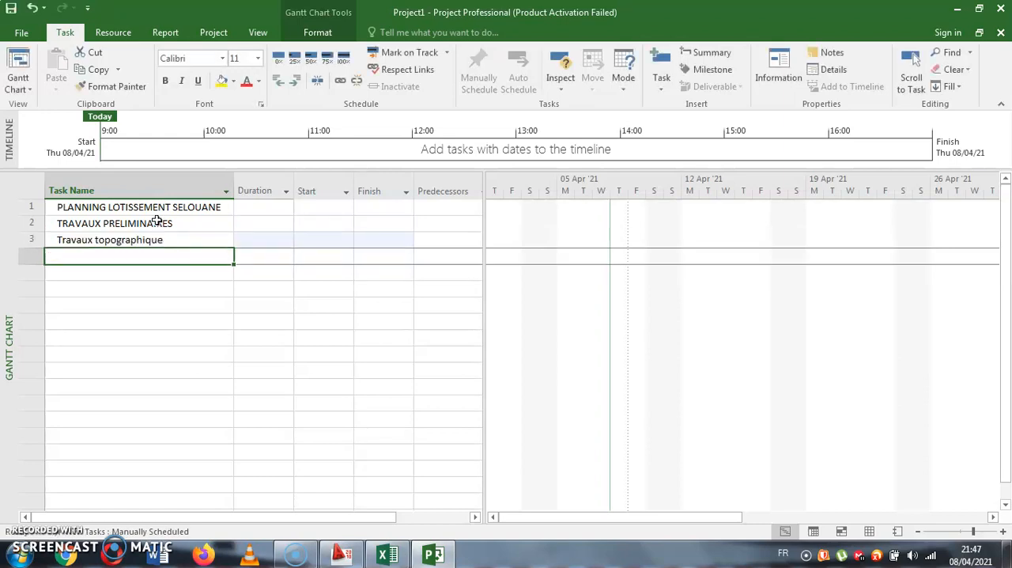
# - Correct the third task's name to the plural Travaux topographiques, with a lowercase s
pyautogui.doubleClick(166, 239)
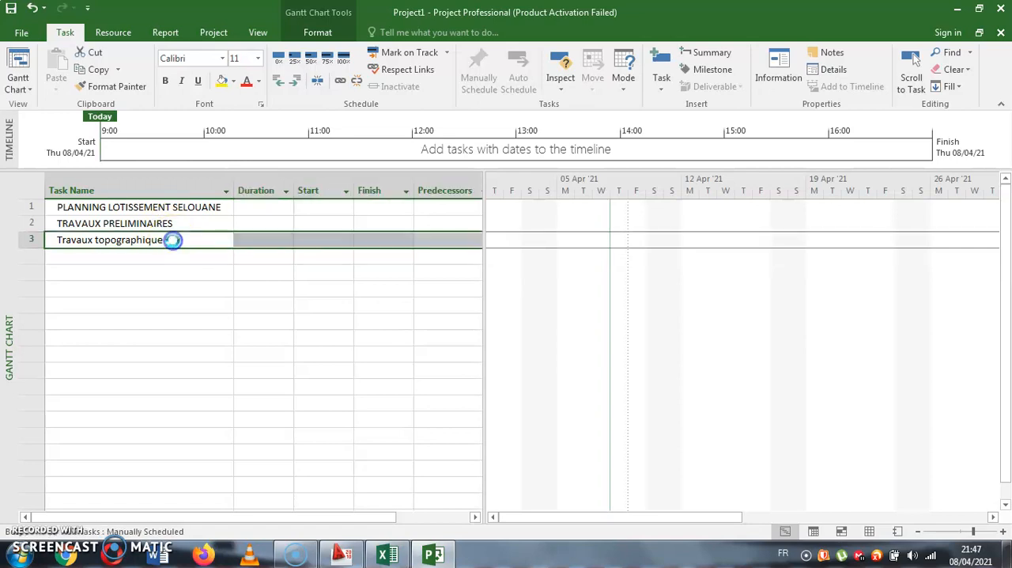
pyautogui.click(418, 174)
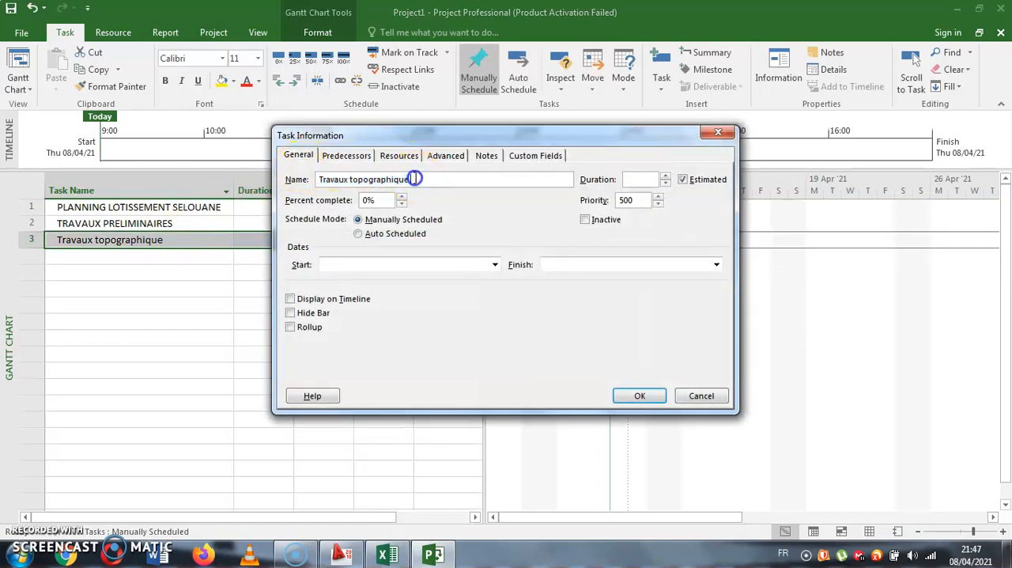
pyautogui.write('S')
pyautogui.press('Return')
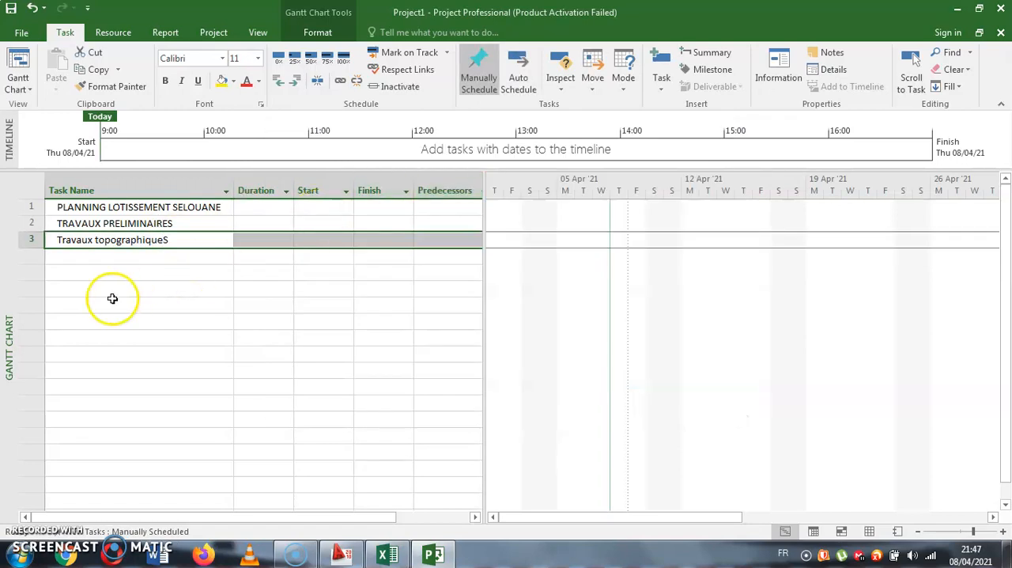
pyautogui.doubleClick(167, 242)
pyautogui.click(433, 179)
pyautogui.press('BackSpace')
pyautogui.write('s')
pyautogui.press('Return')
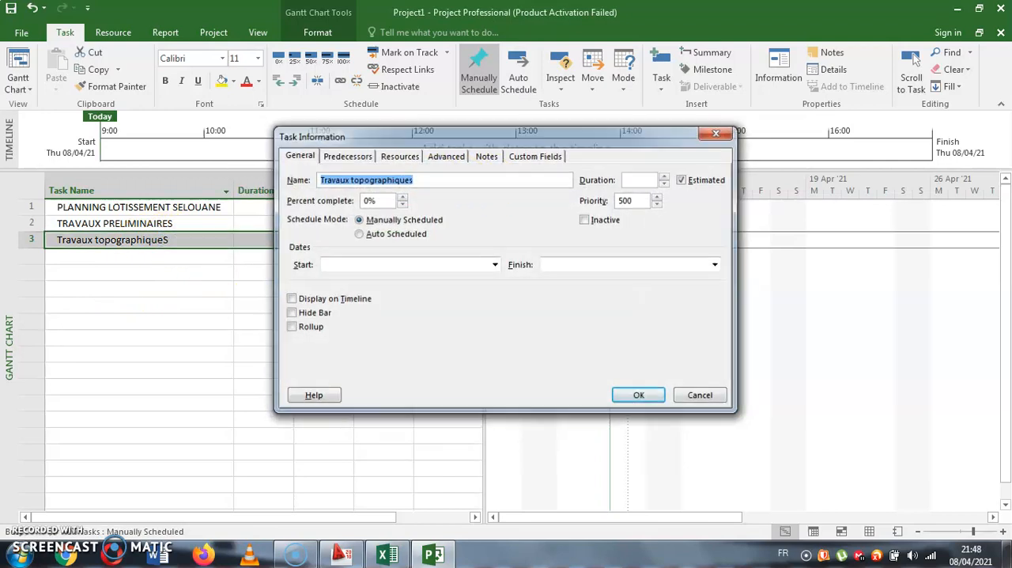
# - Add Installation de chantier and Amené materièls as the fourth and fifth tasks
pyautogui.click(204, 254)
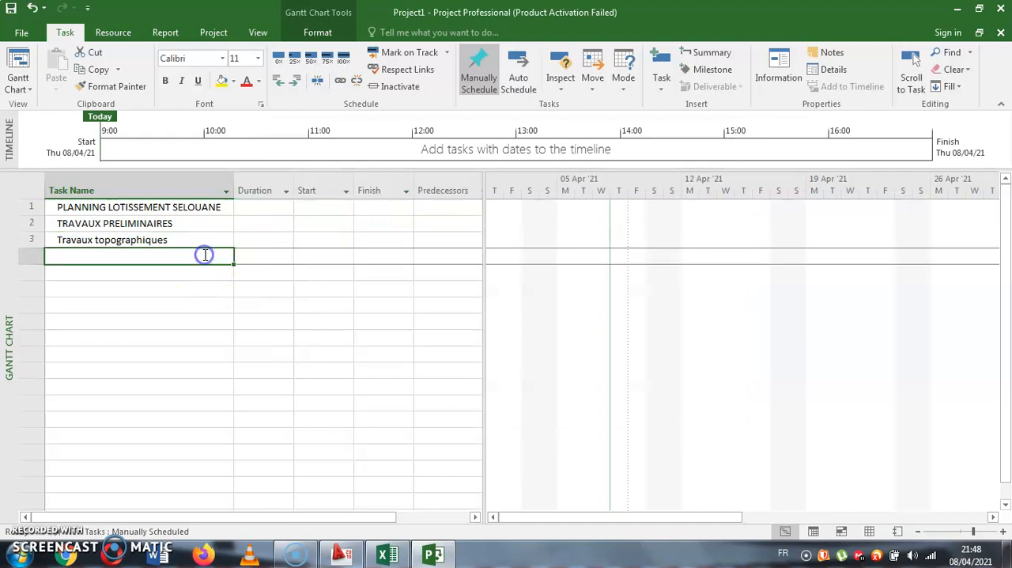
pyautogui.click(205, 255)
pyautogui.write('Installation de cha')
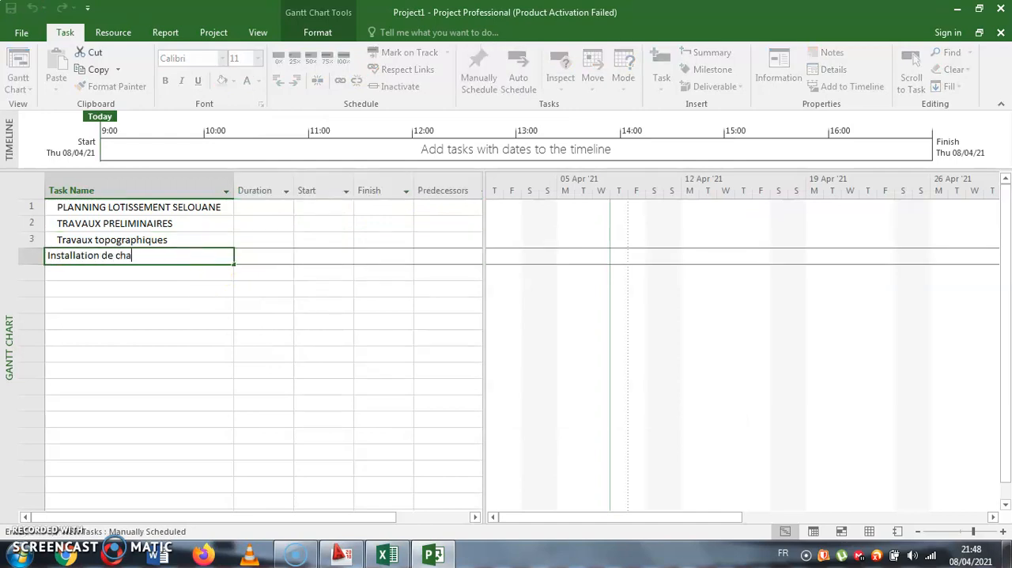
pyautogui.write('ntier')
pyautogui.press('Return')
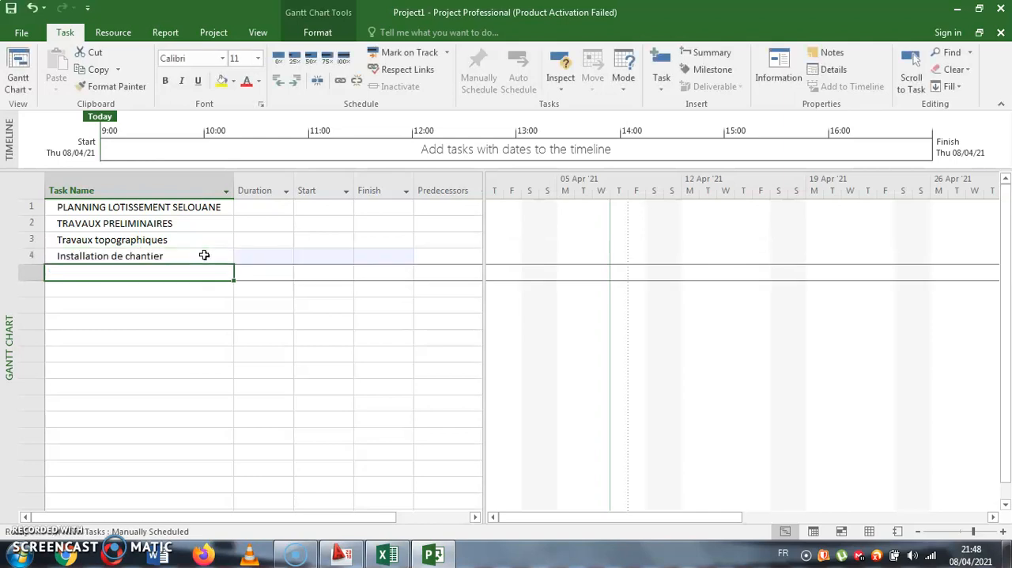
pyautogui.write('Amené materièsl')
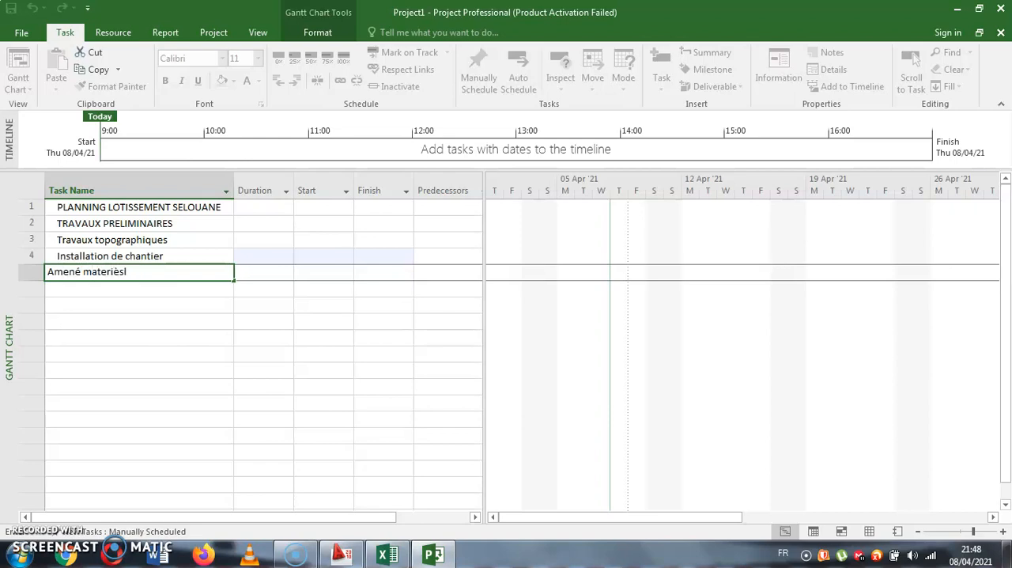
pyautogui.press('Return')
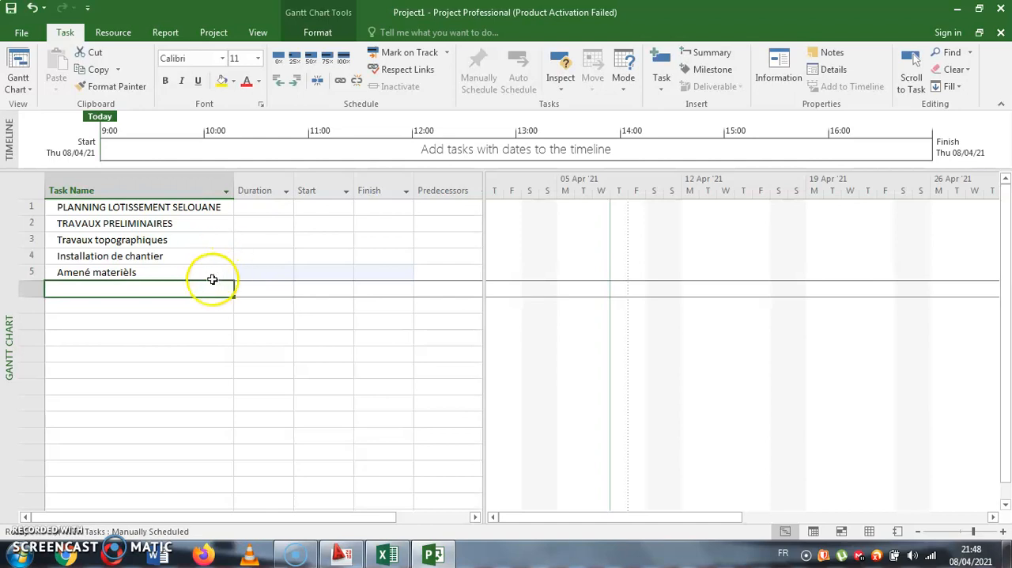
# - Add TRAVAU D'ASSAINISSEMENT as the sixth task and Ouverture des tranchées as the seventh
pyautogui.moveTo(175, 354); pyautogui.dragTo(169, 463)
pyautogui.click(186, 288)
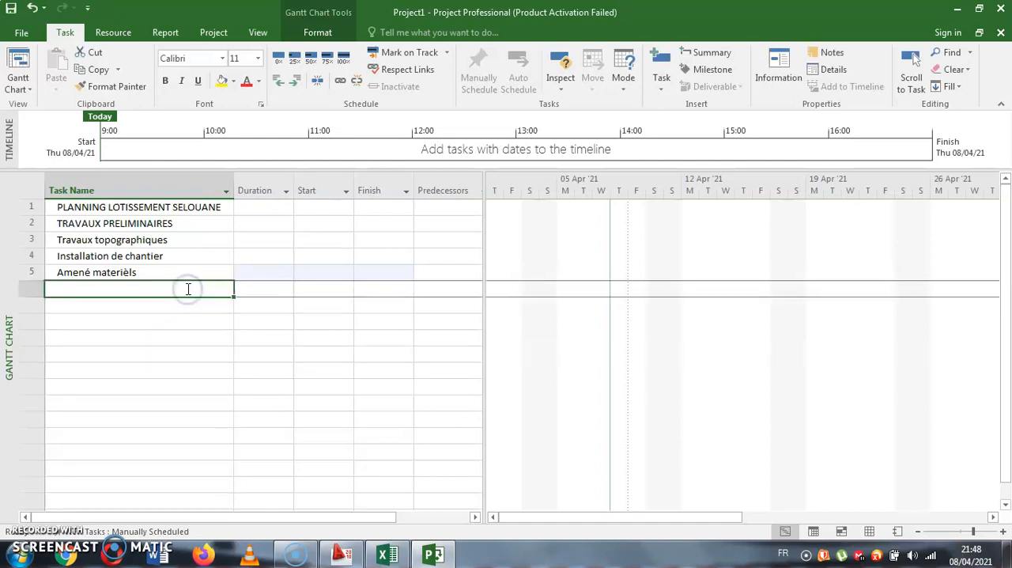
pyautogui.write('Travau')
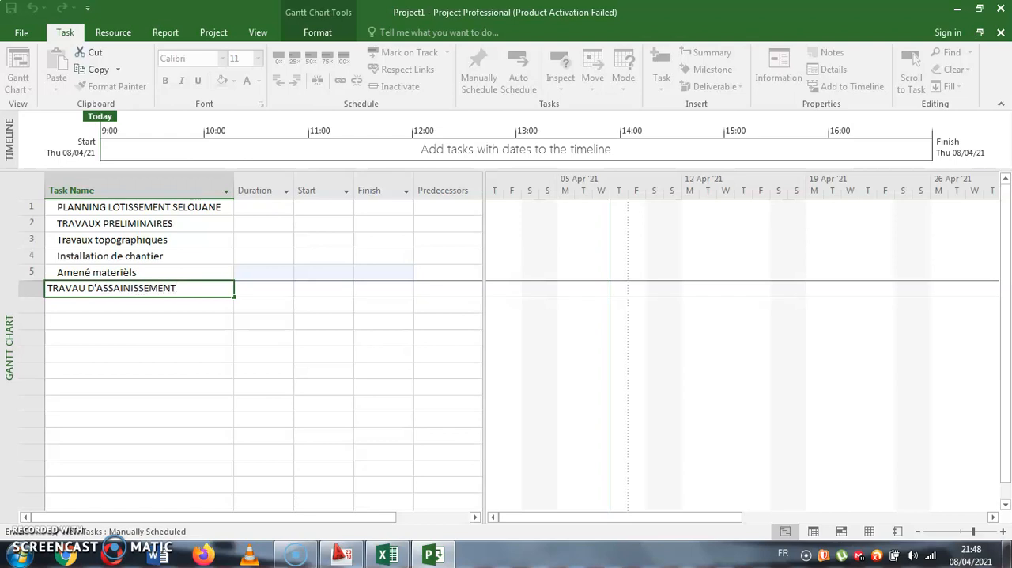
pyautogui.press('Return')
pyautogui.write('P')
pyautogui.press('BackSpace')
pyautogui.press('BackSpace')
pyautogui.write('Ouverture des tranchée')
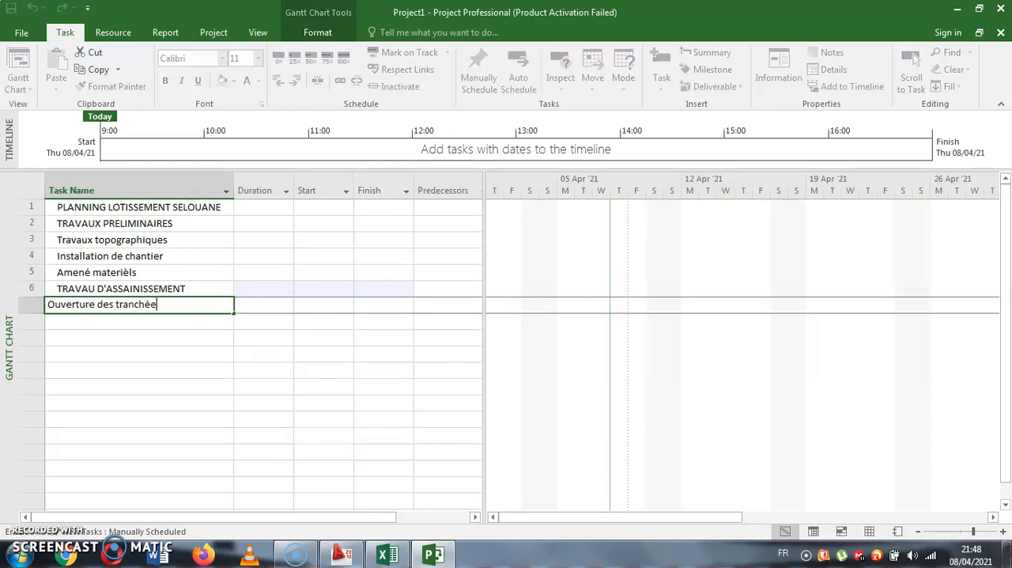
pyautogui.press('Return')
# - Add Pose conduites and Remblais as tasks below Ouverture des tranchées
pyautogui.write('Pose bu')
pyautogui.press('BackSpace')
pyautogui.press('BackSpace')
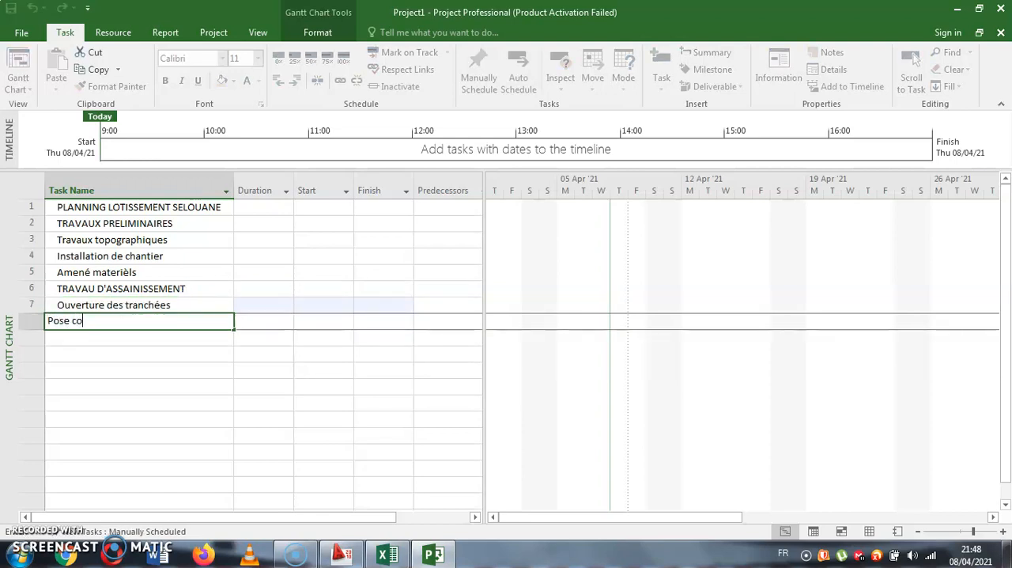
pyautogui.write('conduites')
pyautogui.press('Return')
pyautogui.write('Remblais')
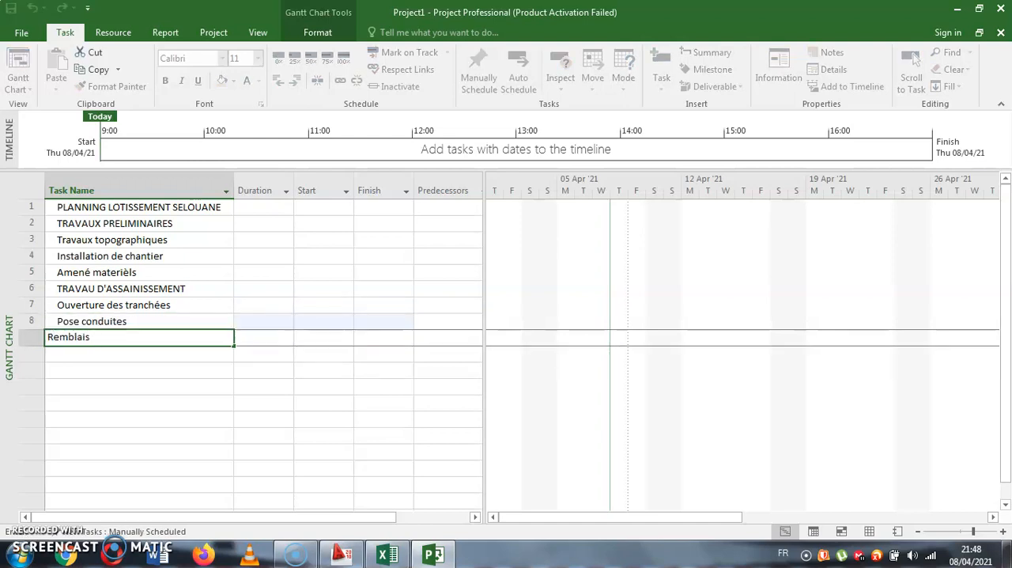
pyautogui.press('Return')
# - Add Confection des regards and Confection BE à grille as tasks below Remblais
pyautogui.write('Confec')
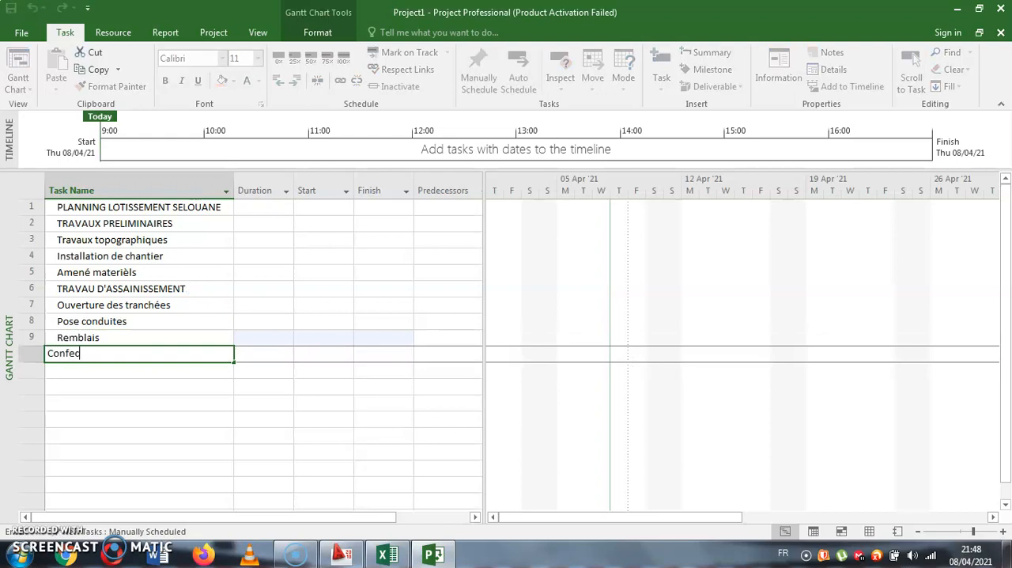
pyautogui.write('tion des regards')
pyautogui.press('Return')
pyautogui.write('Confecr')
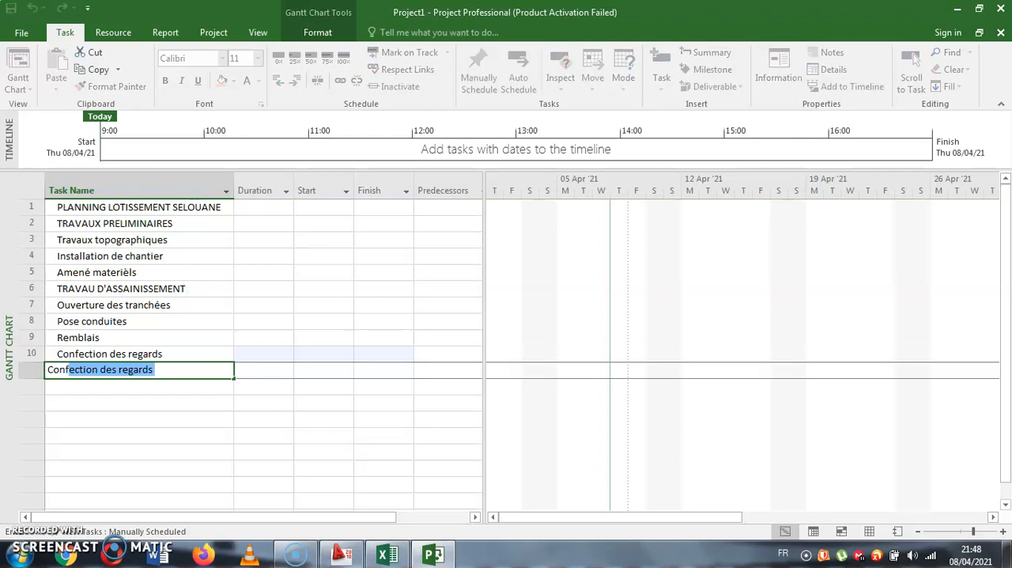
pyautogui.press('BackSpace')
pyautogui.write('ti')
pyautogui.write('on BE à grille')
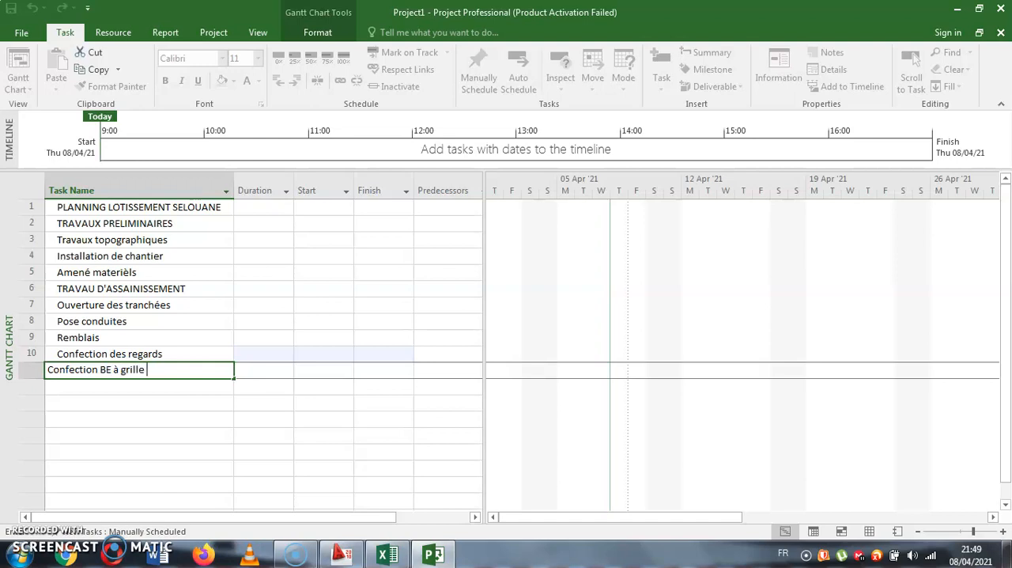
pyautogui.press('Return')
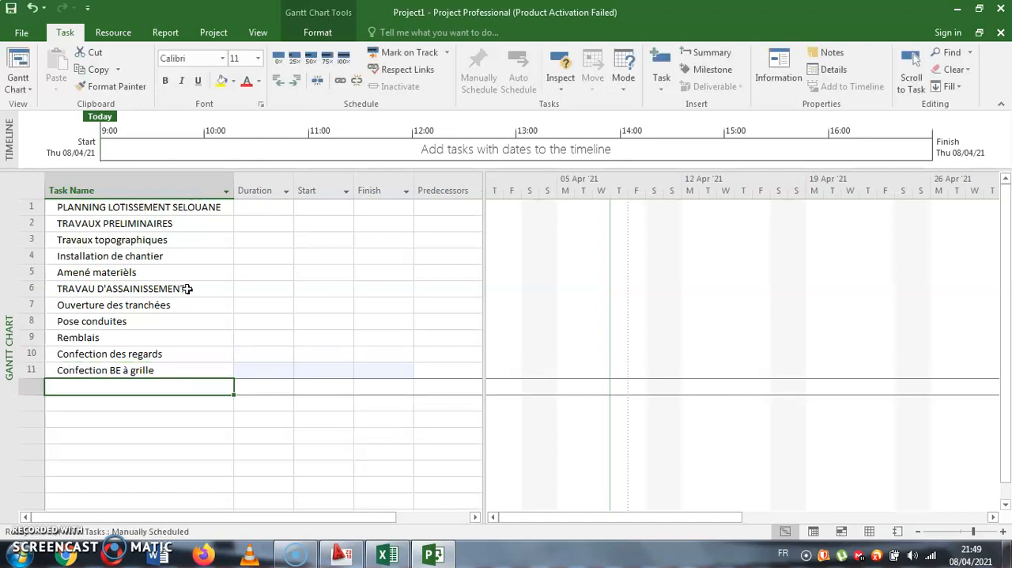
# - Add TRAVAUX DE VOIRIES as the twelfth task, followed by Terrassement R/D
pyautogui.write('T')
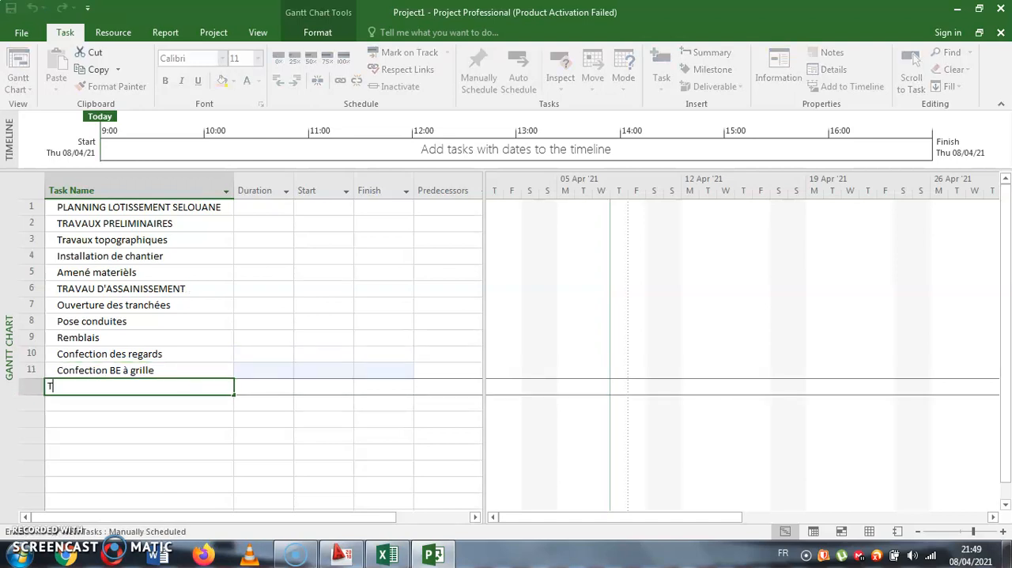
pyautogui.write('rAVAUXX DE VOIRIES')
pyautogui.press('Return')
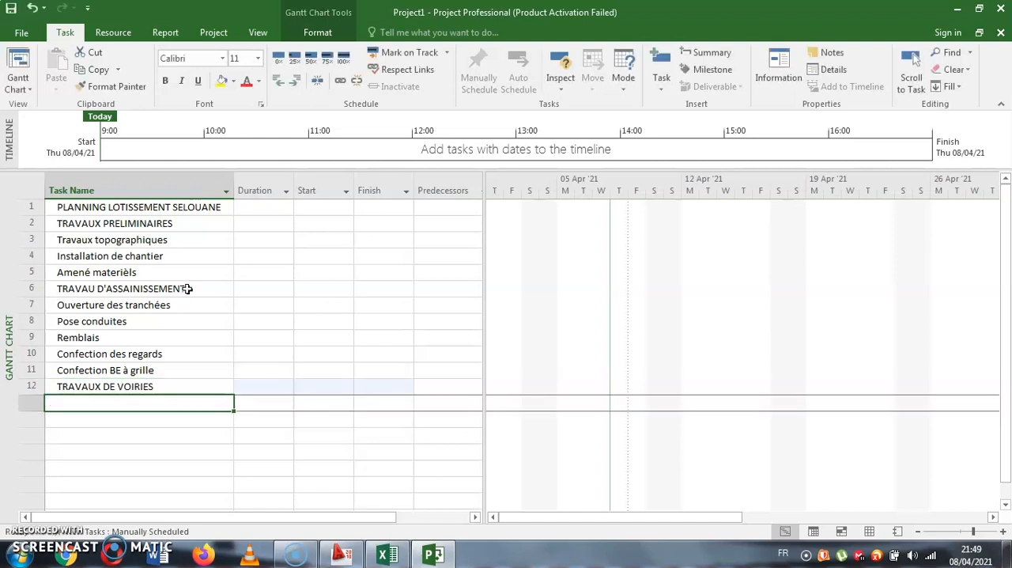
pyautogui.write('Terrassement')
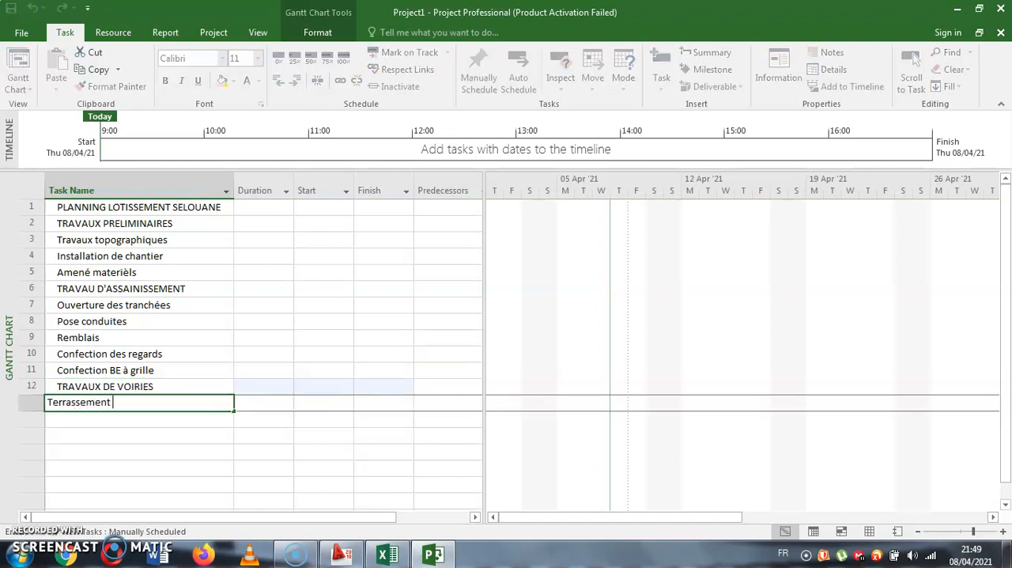
pyautogui.write(' R/D')
pyautogui.press('Return')
# - Add FMO GNF2 and FP Bordures as tasks below Terrassement R/D
pyautogui.write('FMO GNF2')
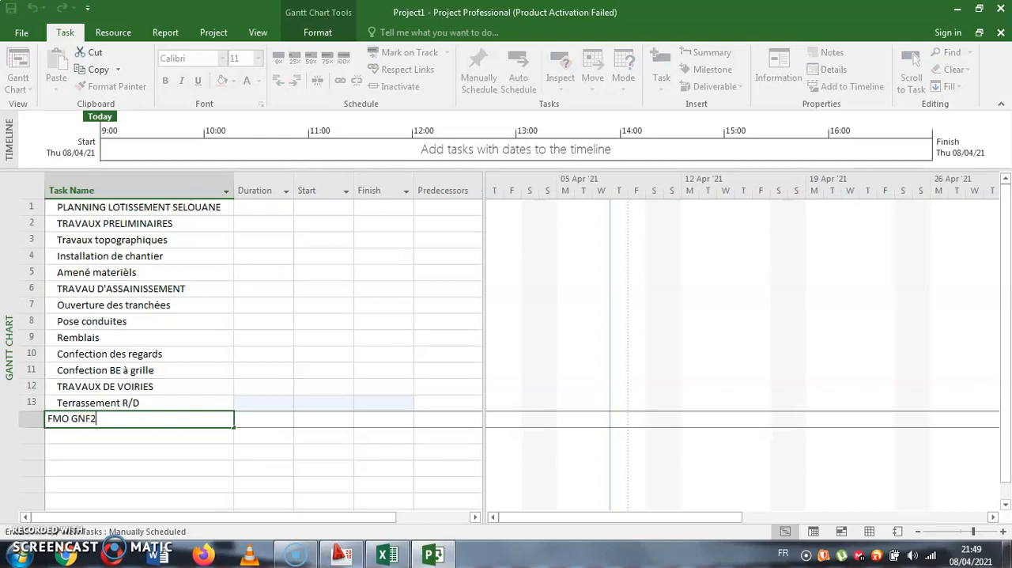
pyautogui.press('Return')
pyautogui.write('F')
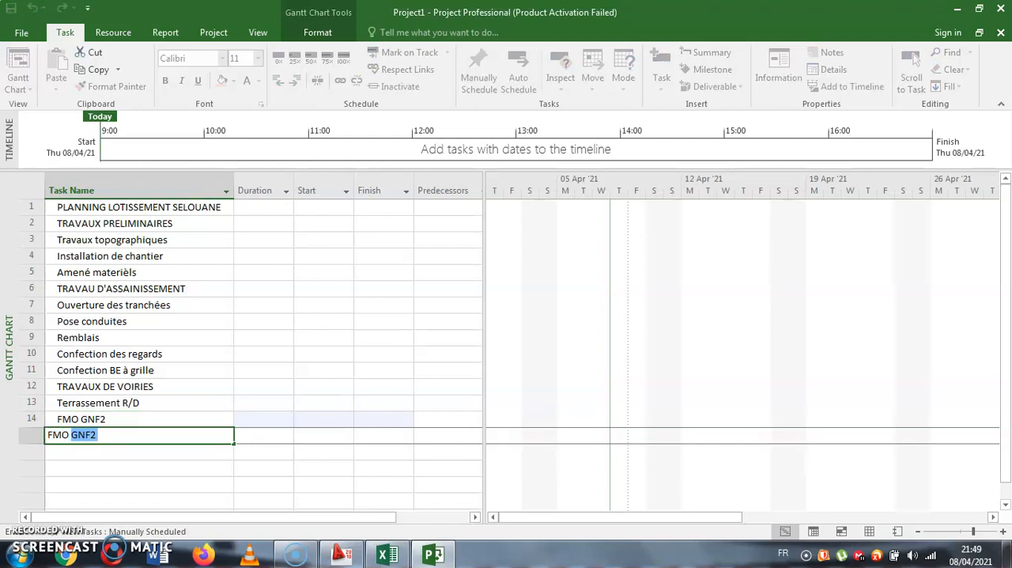
pyautogui.write('FP Bordures')
pyautogui.press('Return')
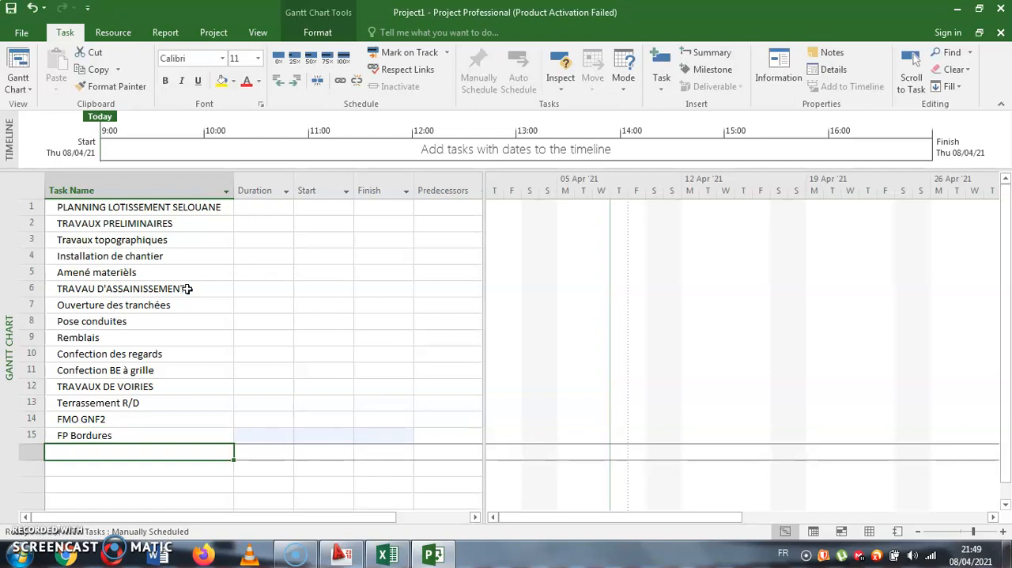
# - Add FMO GNA and Imprégnation as tasks below FP Bordures
pyautogui.write('F')
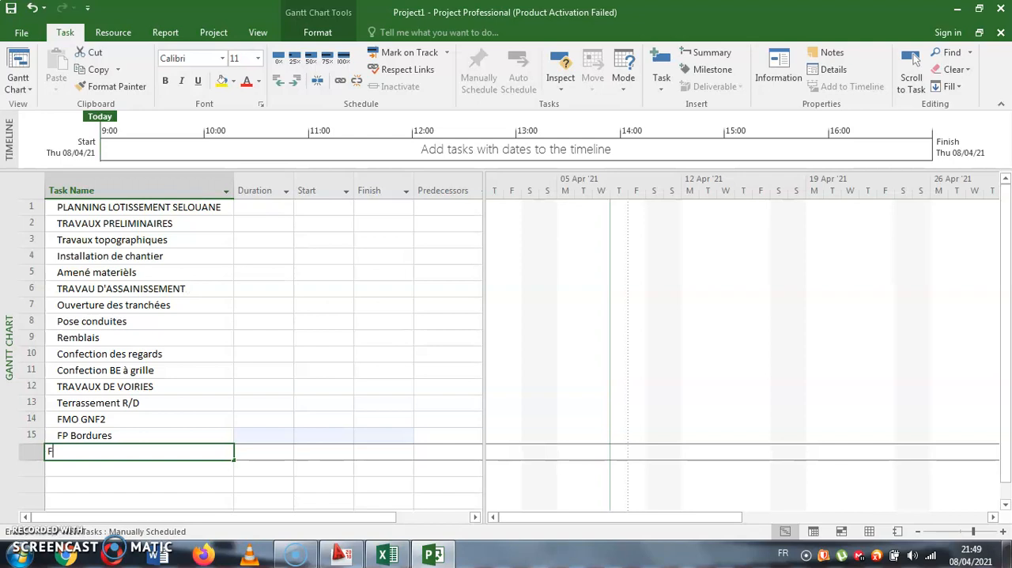
pyautogui.write('MO GNA')
pyautogui.press('Return')
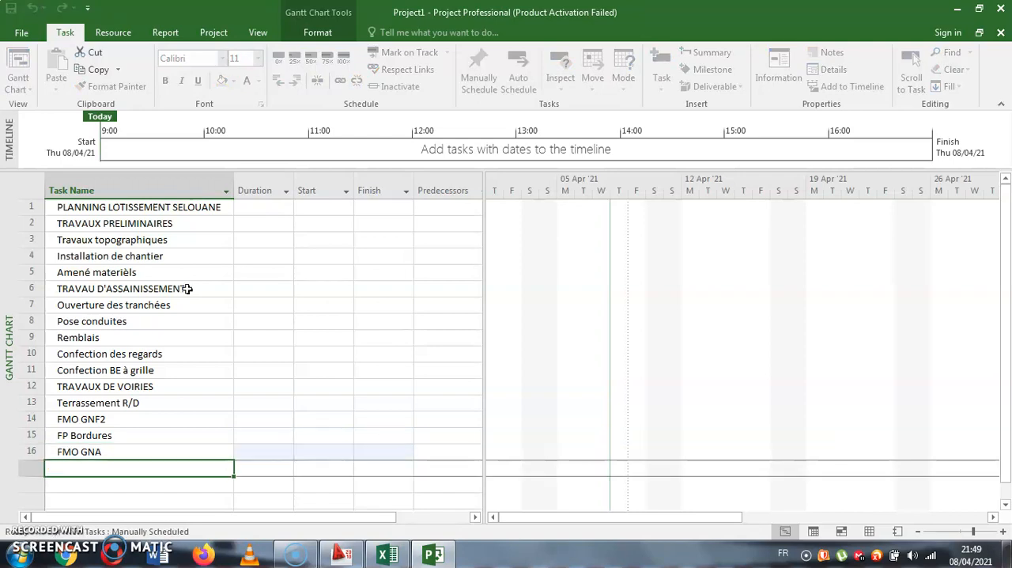
pyautogui.write('Imprégnation')
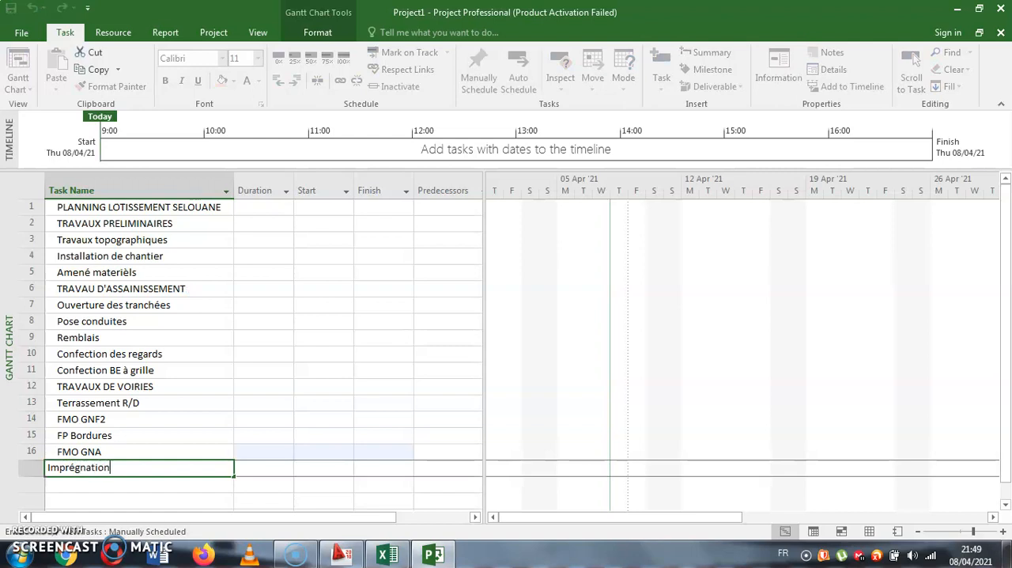
pyautogui.press('Return')
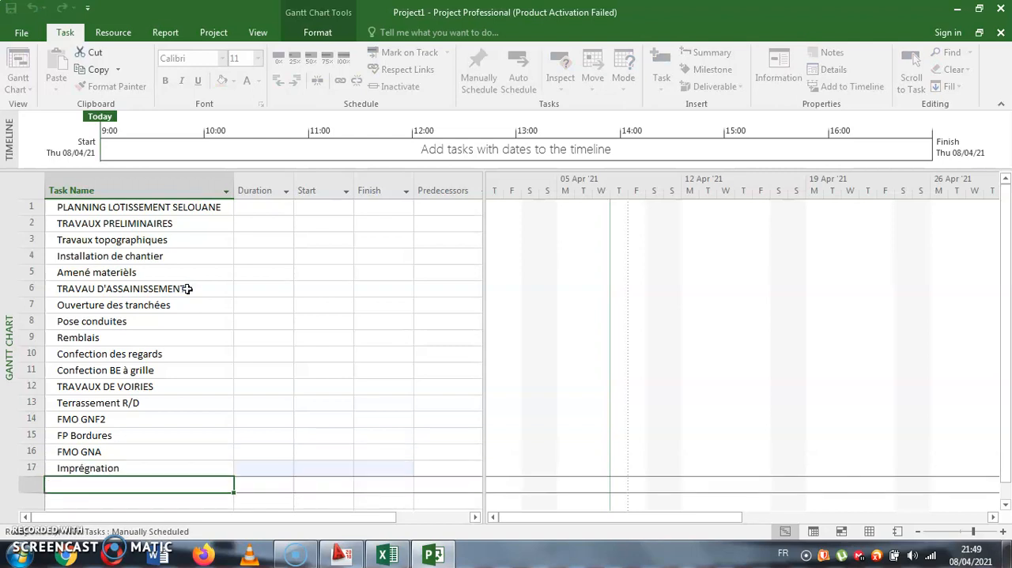
# - Add Revetement en EB and Repli de chantier at the end of the task list
pyautogui.write('Revet')
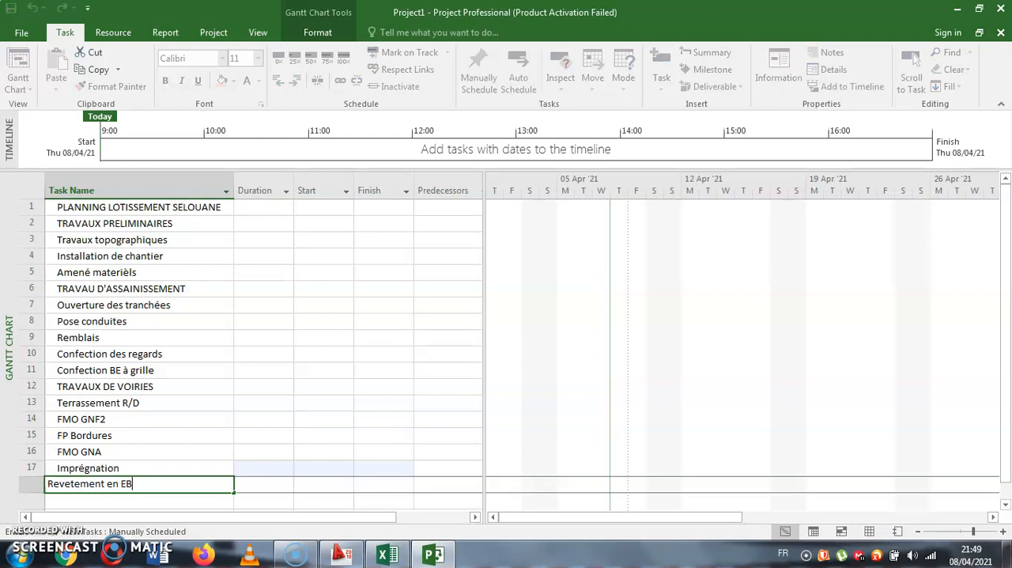
pyautogui.write('ement en EB')
pyautogui.press('Return')
pyautogui.write('Repli de chan')
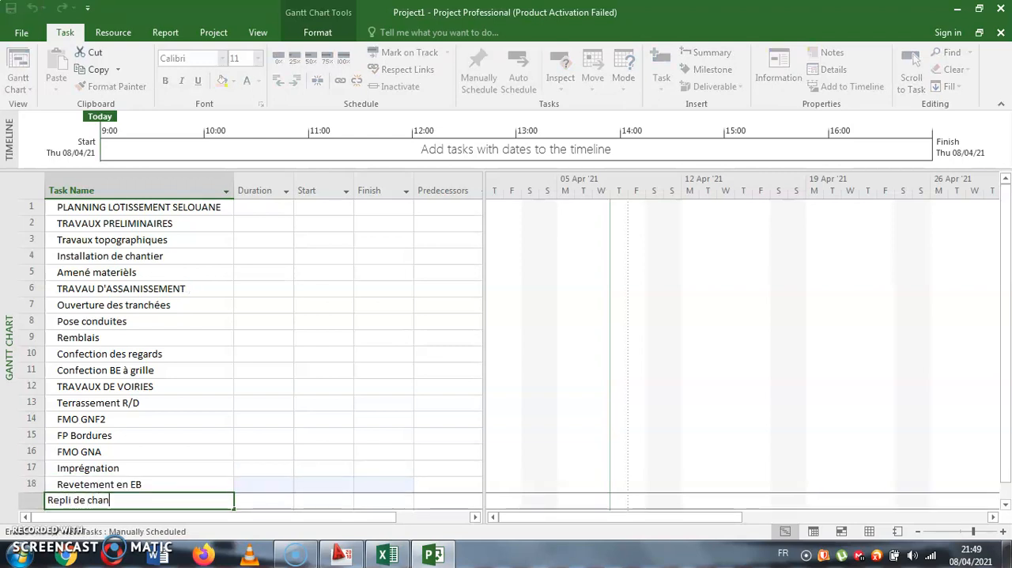
pyautogui.press('Return')
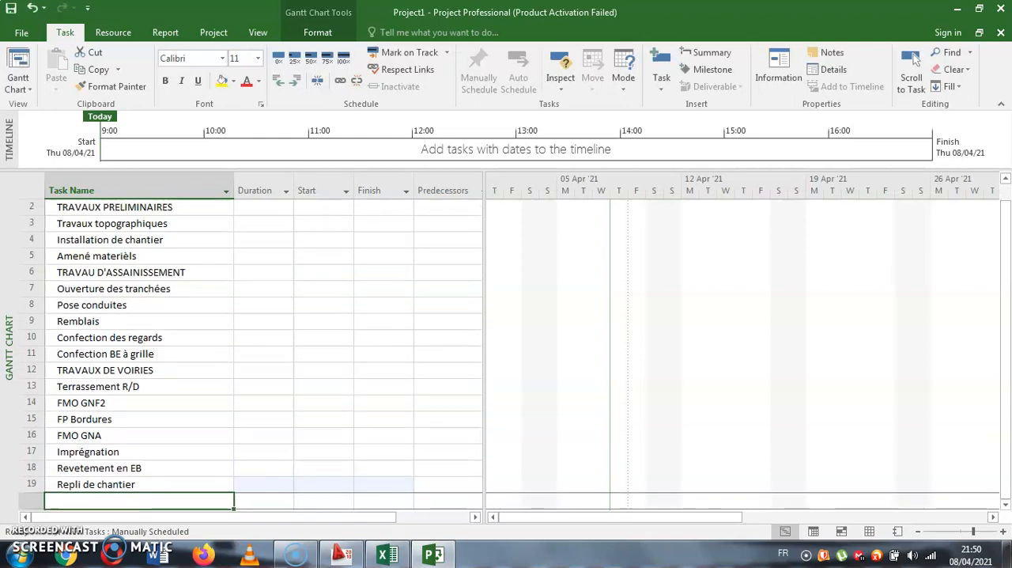
# - Highlight the name cell of the PLANNING LOTISSEMENT SELOUANE task in yellow
pyautogui.scroll(-1, 267, 300)
pyautogui.moveTo(267, 300); pyautogui.dragTo(293, 339)
pyautogui.scroll(1, 260, 287)
pyautogui.click(206, 214)
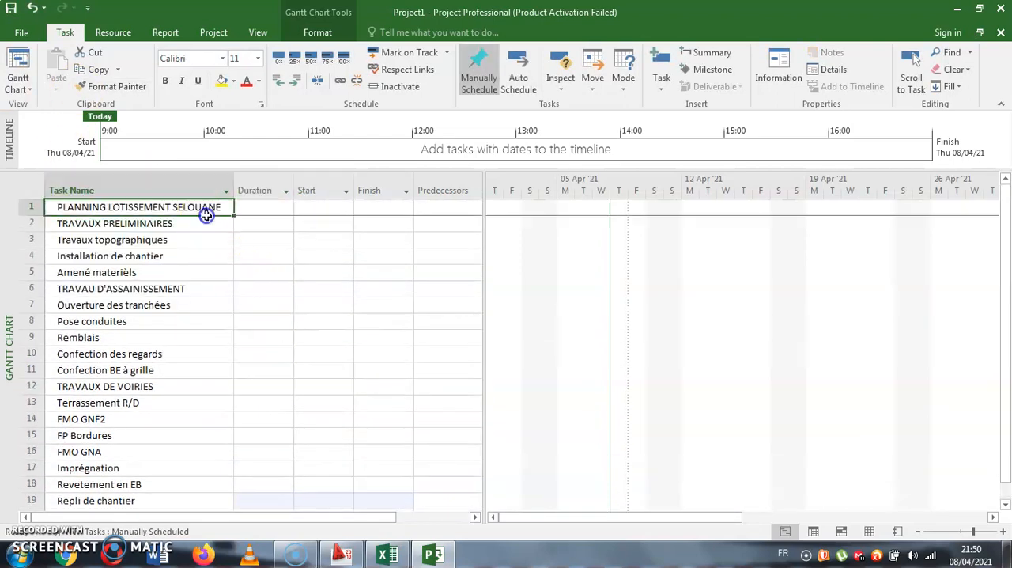
pyautogui.click(312, 222)
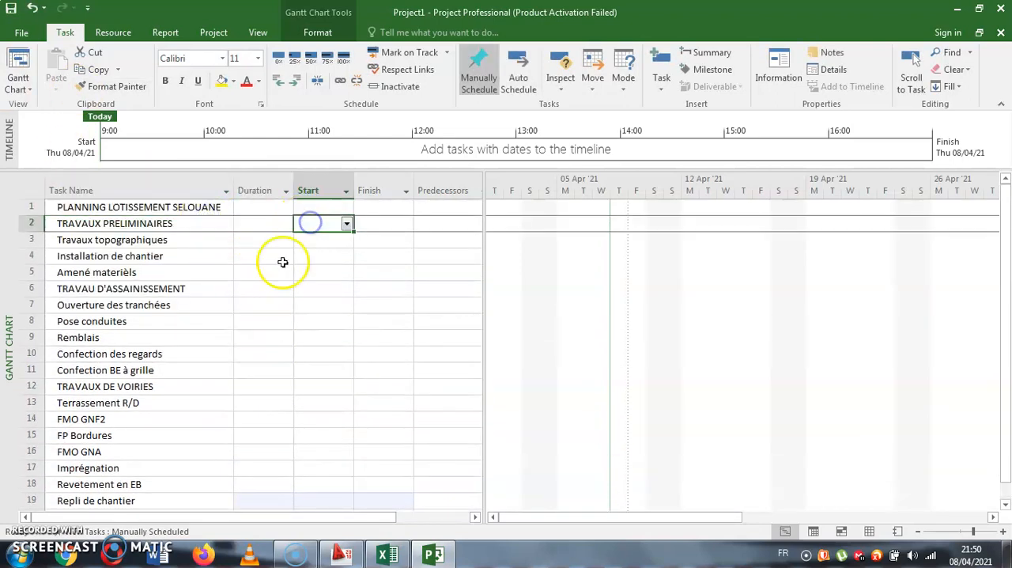
pyautogui.click(218, 207)
pyautogui.click(222, 81)
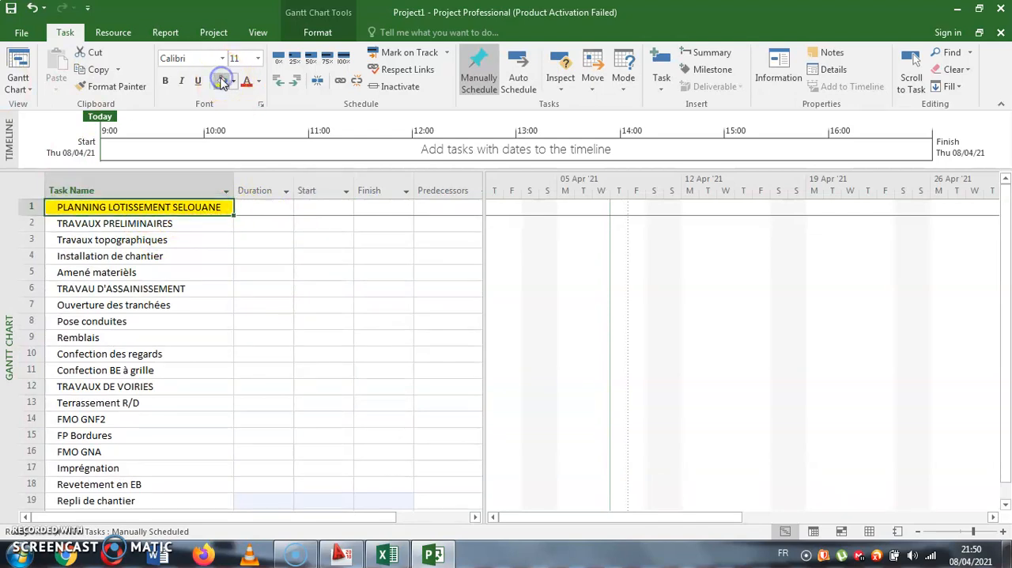
# - Fill the TRAVAUX PRELIMINAIRES task name cell with light blue and the TRAVAU D'ASSAINISSEMENT cell with light orange
pyautogui.click(145, 223)
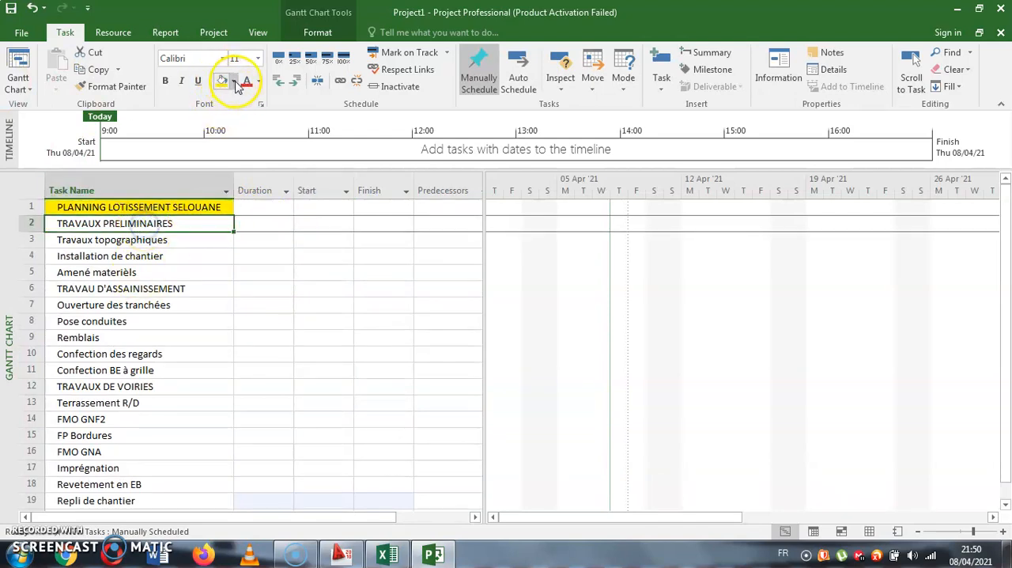
pyautogui.click(237, 84)
pyautogui.click(272, 141)
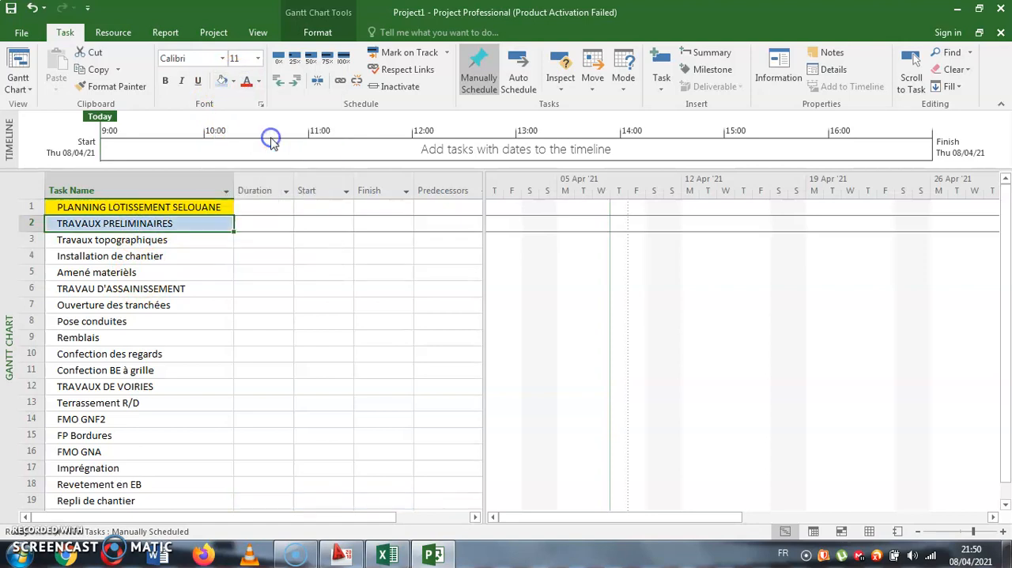
pyautogui.click(187, 288)
pyautogui.click(234, 81)
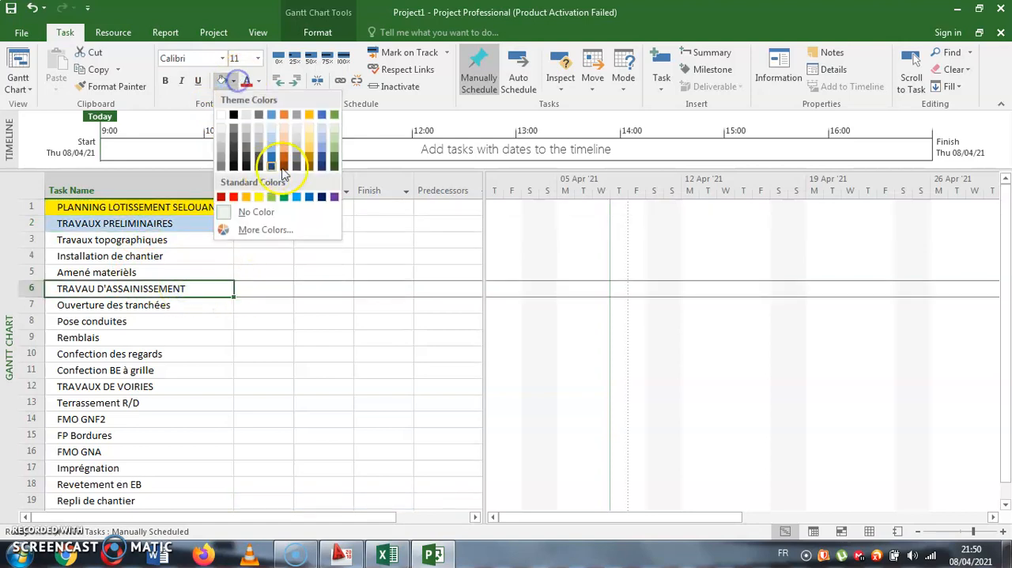
pyautogui.click(284, 153)
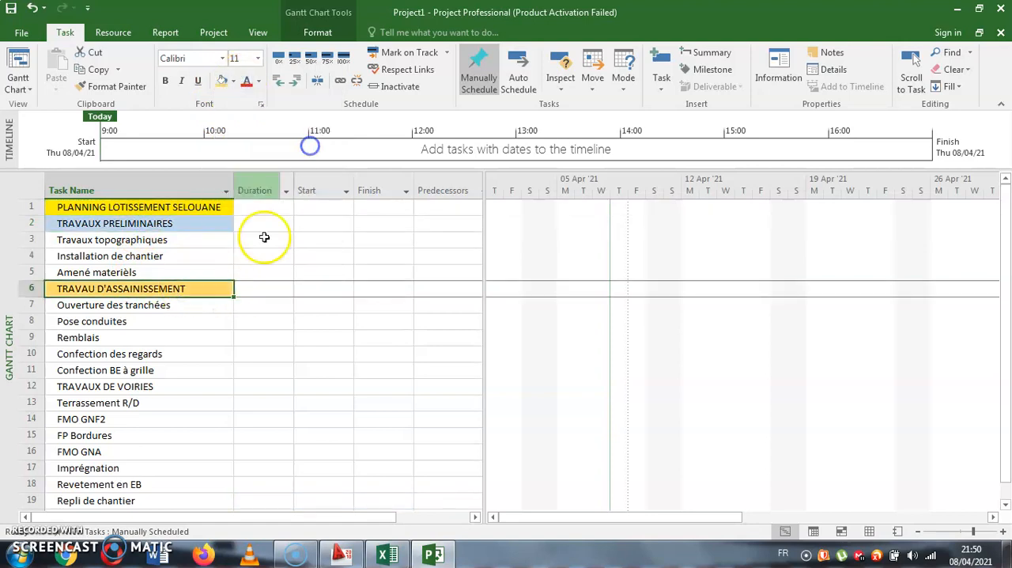
# - Fill the TRAVAUX DE VOIRIES task name cell with light green
pyautogui.click(152, 387)
pyautogui.click(233, 81)
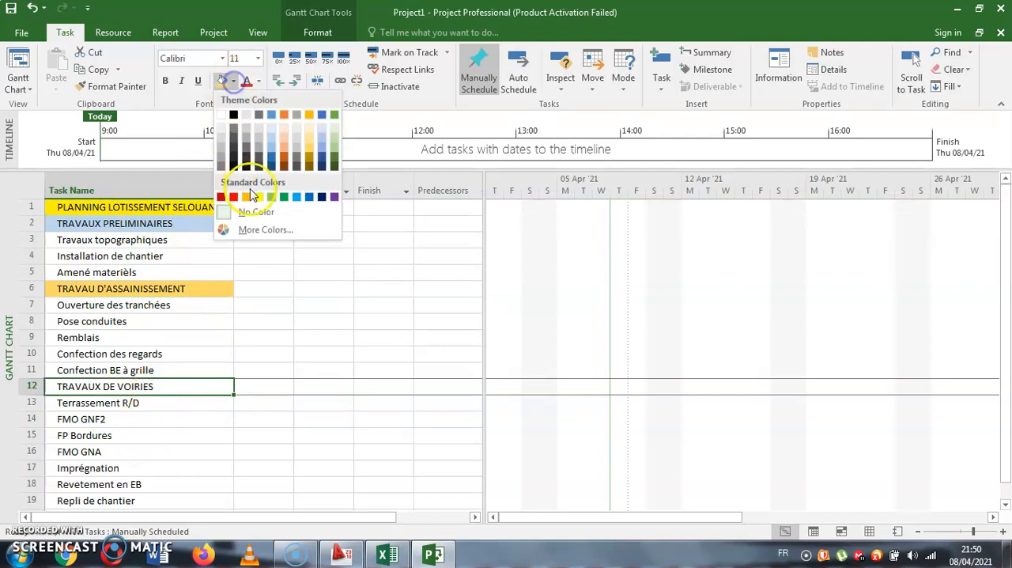
pyautogui.click(269, 197)
# - Set the start date of Travaux topographiques to Monday 12/04/21
pyautogui.click(306, 293)
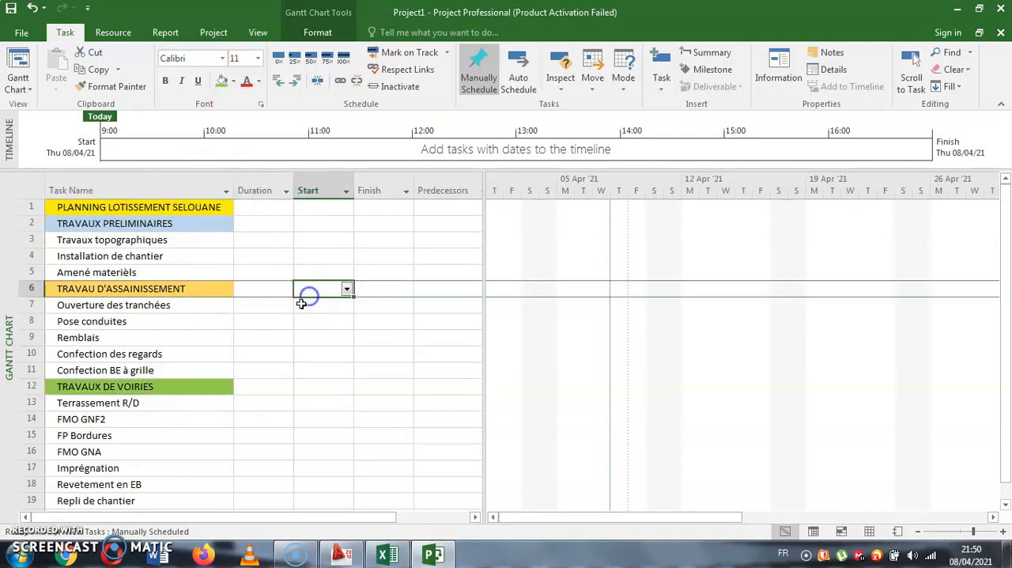
pyautogui.click(306, 251)
pyautogui.click(253, 253)
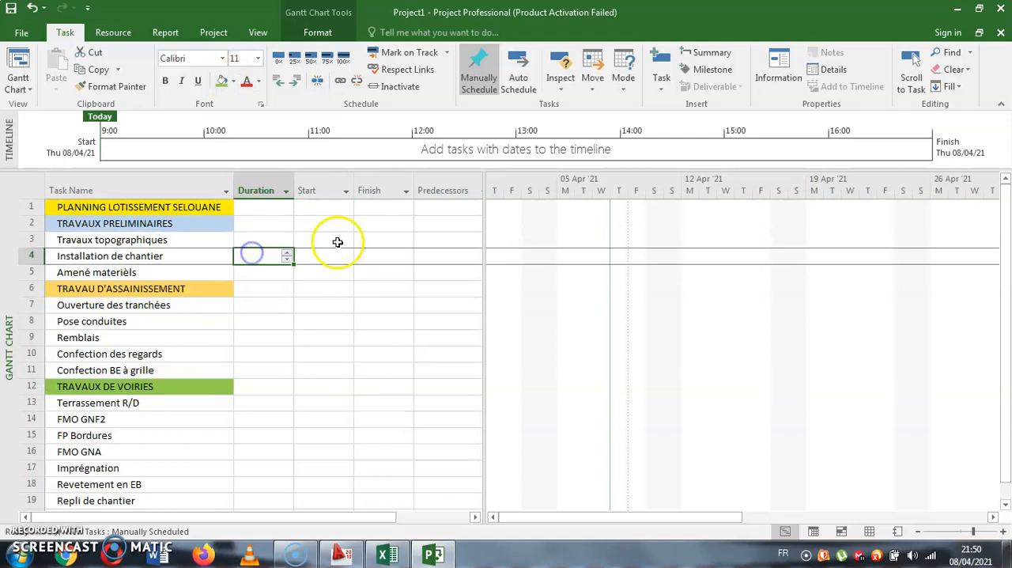
pyautogui.click(336, 241)
pyautogui.click(347, 240)
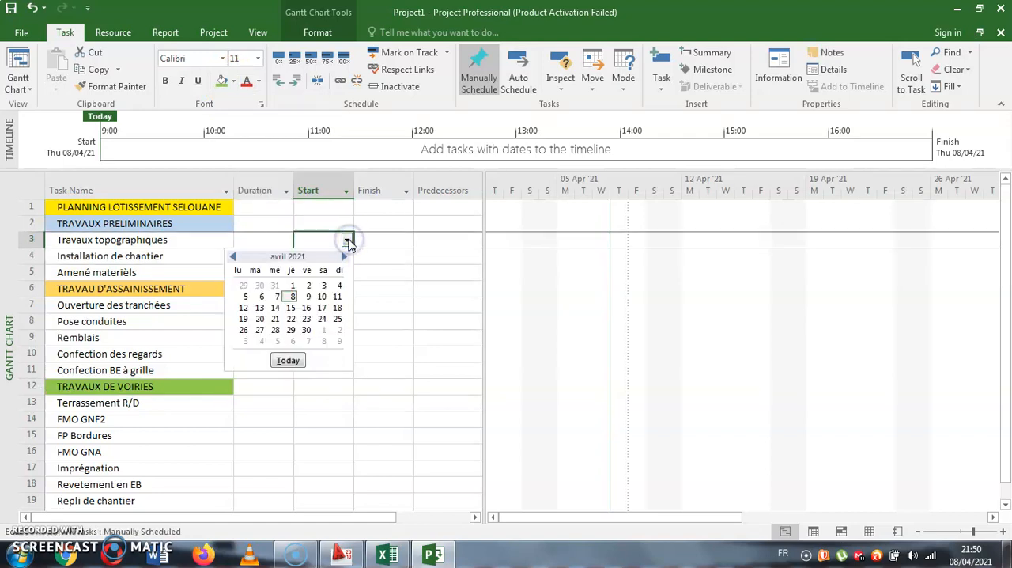
pyautogui.click(244, 307)
# - Set the duration of Travaux topographiques to 7 days
pyautogui.click(264, 239)
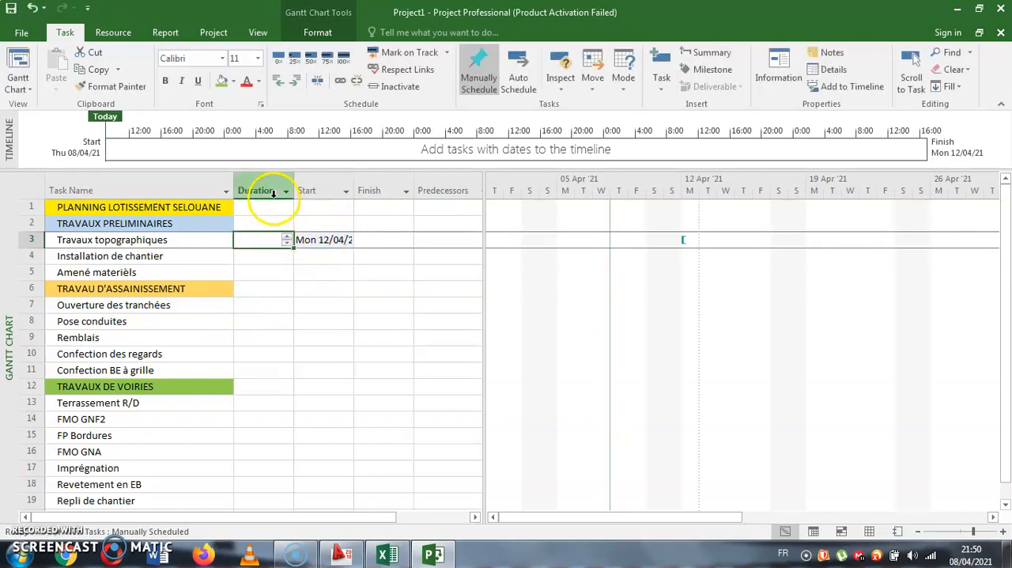
pyautogui.click(289, 239)
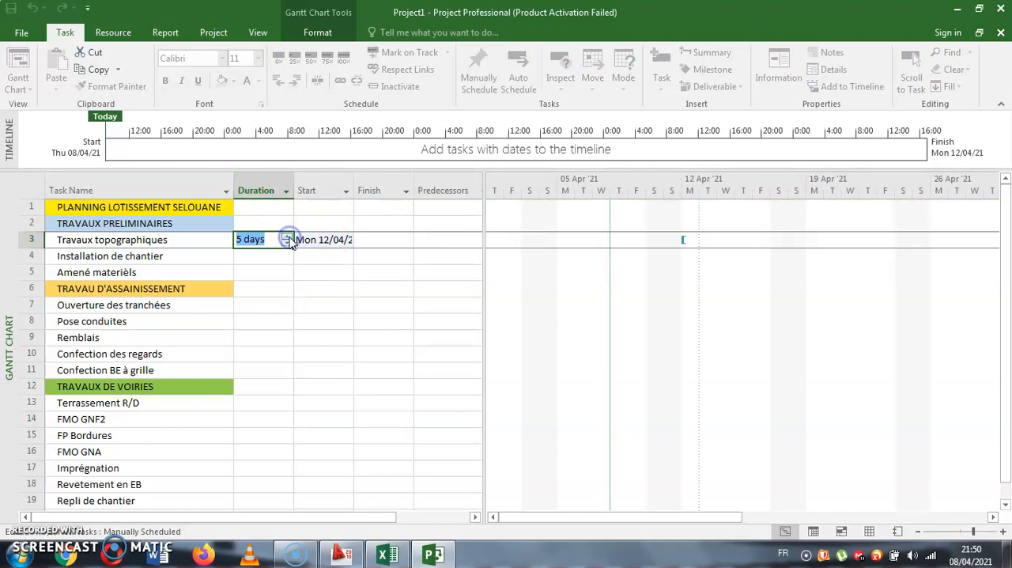
pyautogui.click(290, 239)
pyautogui.click(288, 270)
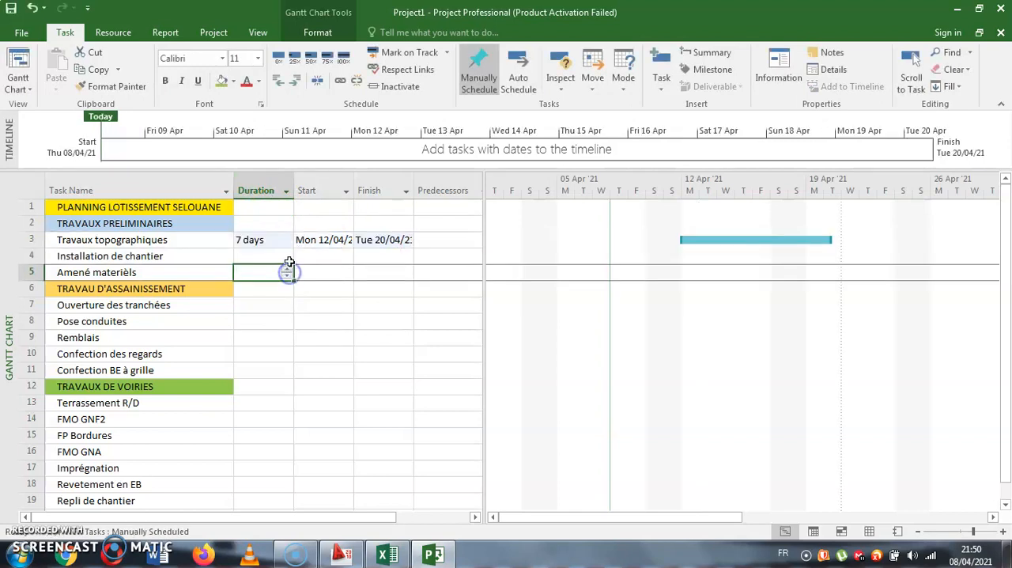
pyautogui.click(407, 354)
pyautogui.click(383, 321)
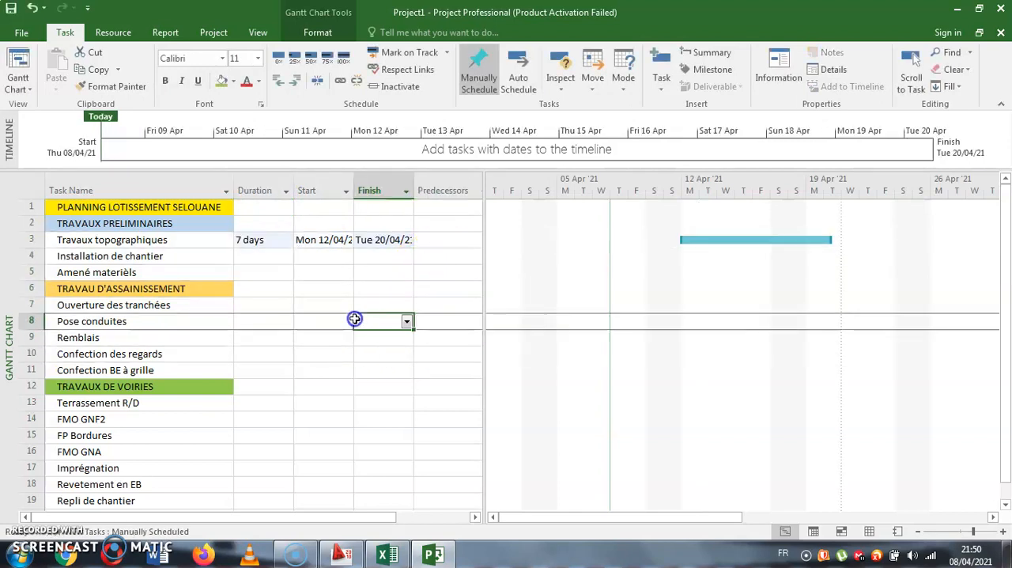
pyautogui.click(434, 307)
pyautogui.click(364, 338)
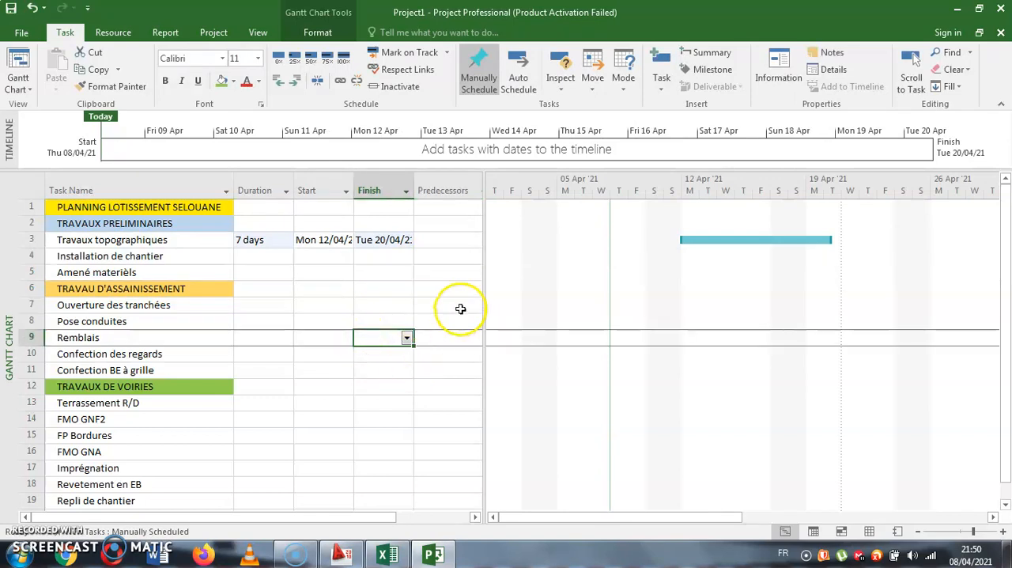
pyautogui.click(465, 339)
pyautogui.click(260, 256)
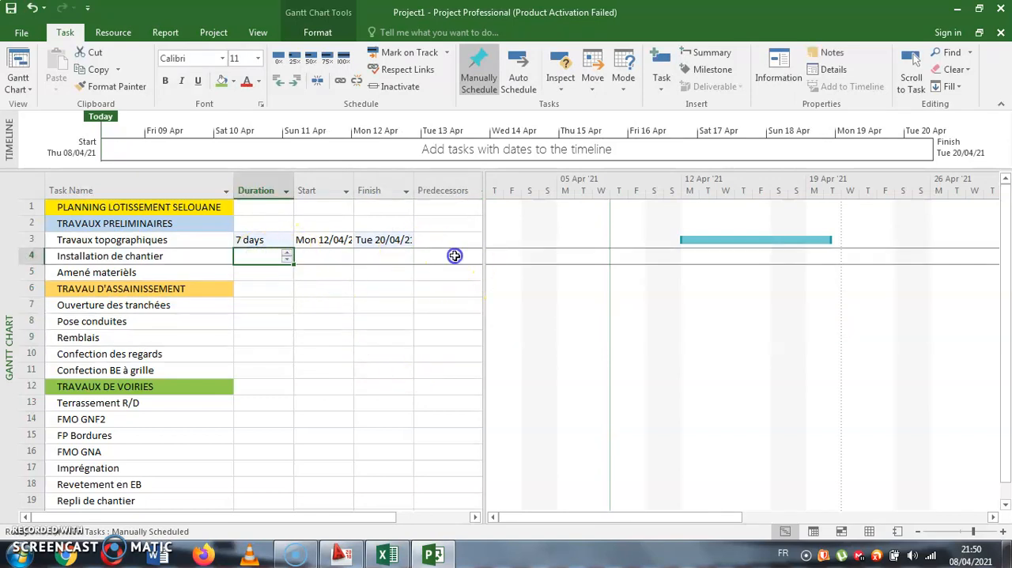
pyautogui.click(454, 255)
pyautogui.click(406, 336)
pyautogui.click(459, 326)
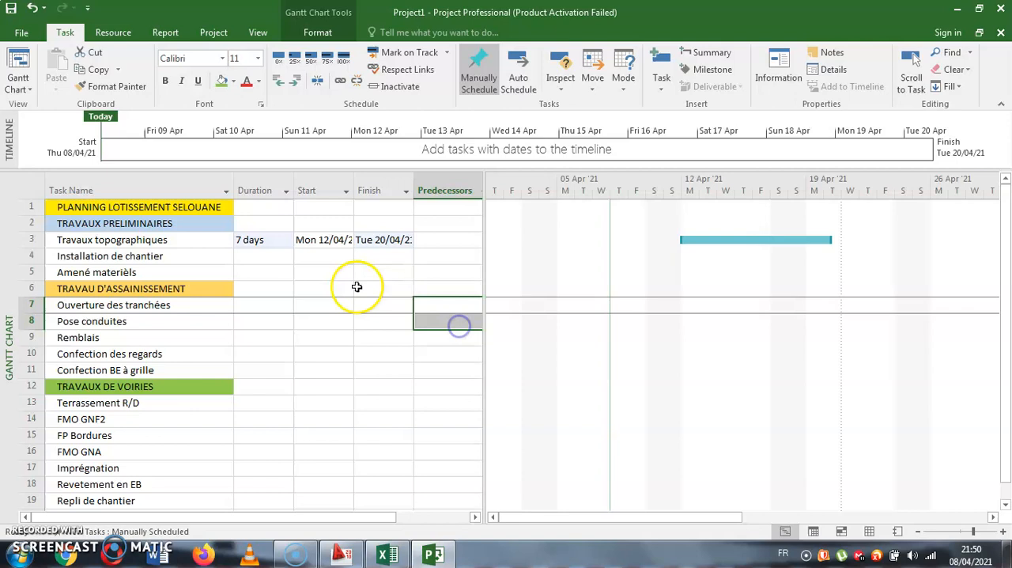
# - Make task 3 the predecessor of Installation de chantier
pyautogui.click(438, 257)
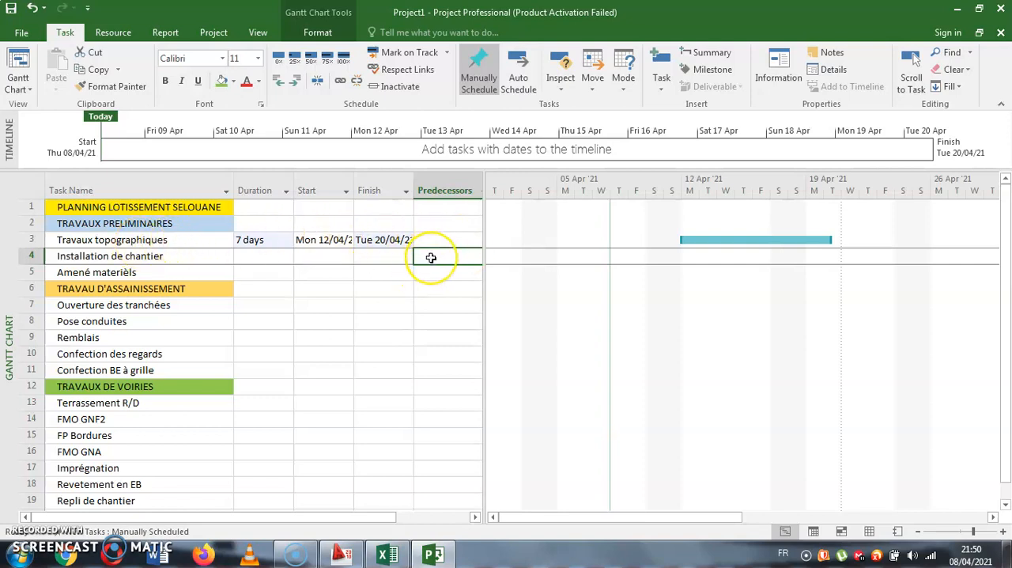
pyautogui.write('3')
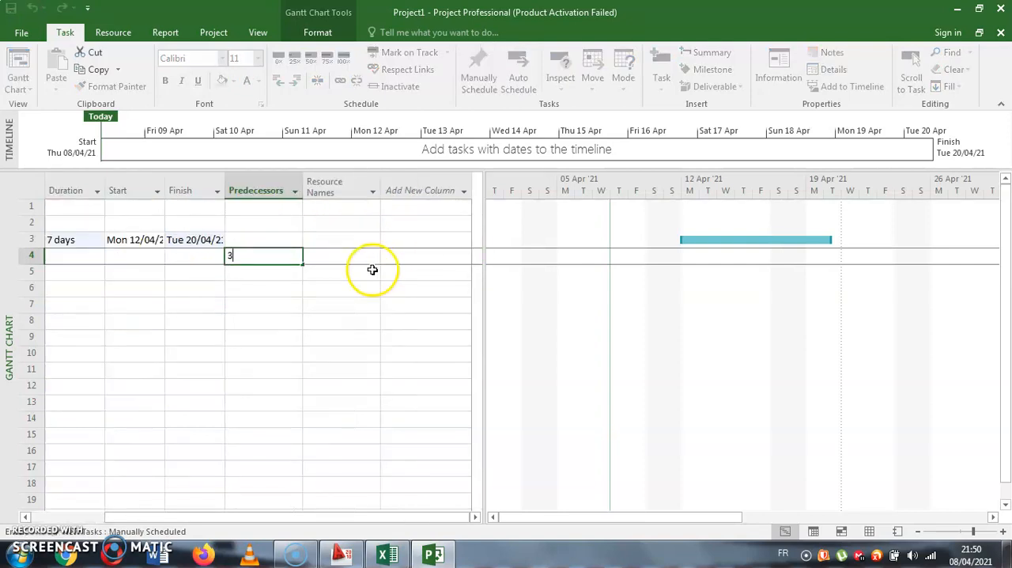
pyautogui.press('Return')
# - Set the duration of Installation de chantier to 3 days
pyautogui.moveTo(350, 515); pyautogui.dragTo(248, 493)
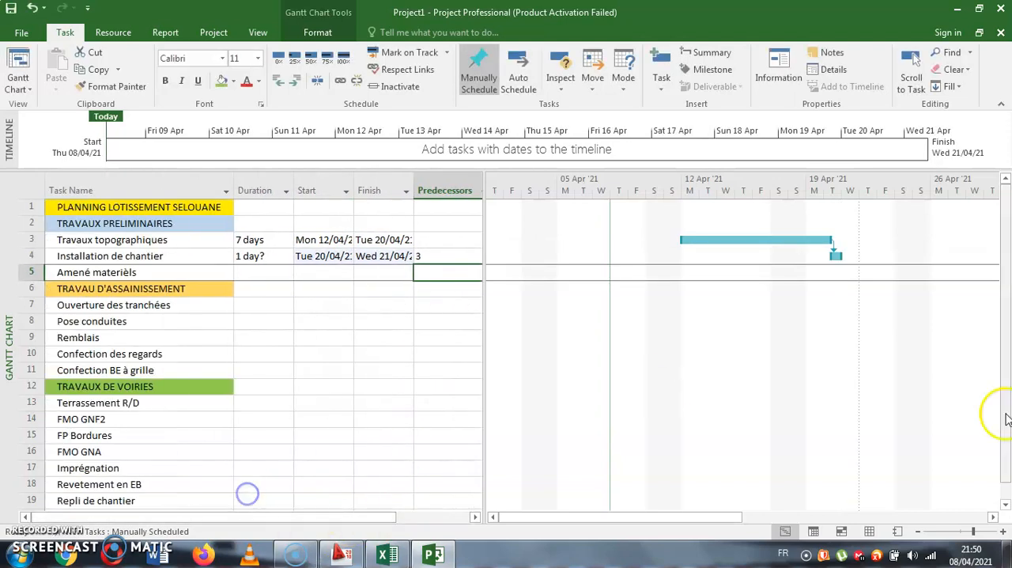
pyautogui.click(917, 532)
pyautogui.click(1002, 532)
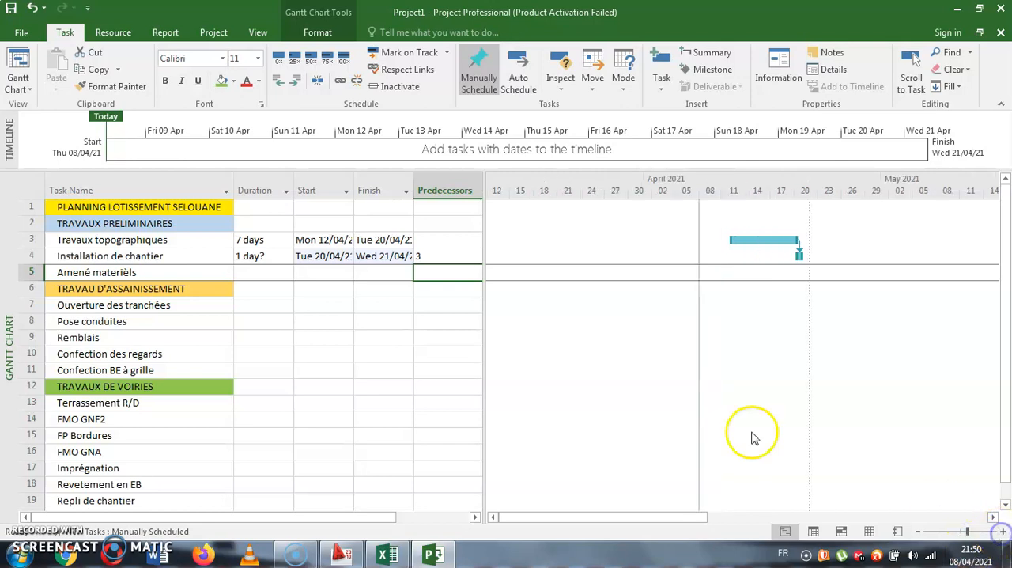
pyautogui.moveTo(249, 257); pyautogui.dragTo(431, 256)
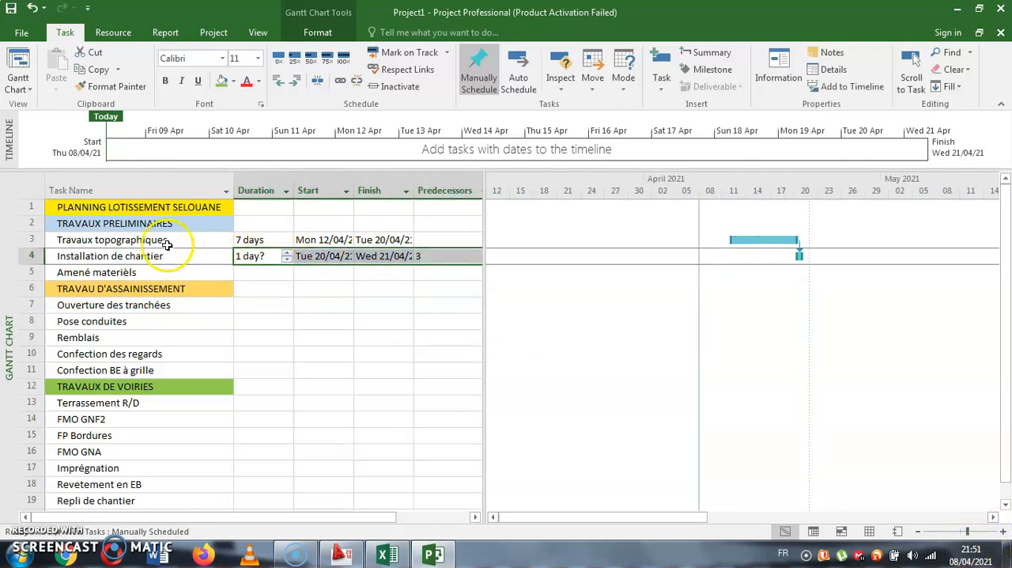
pyautogui.click(287, 254)
pyautogui.click(287, 254)
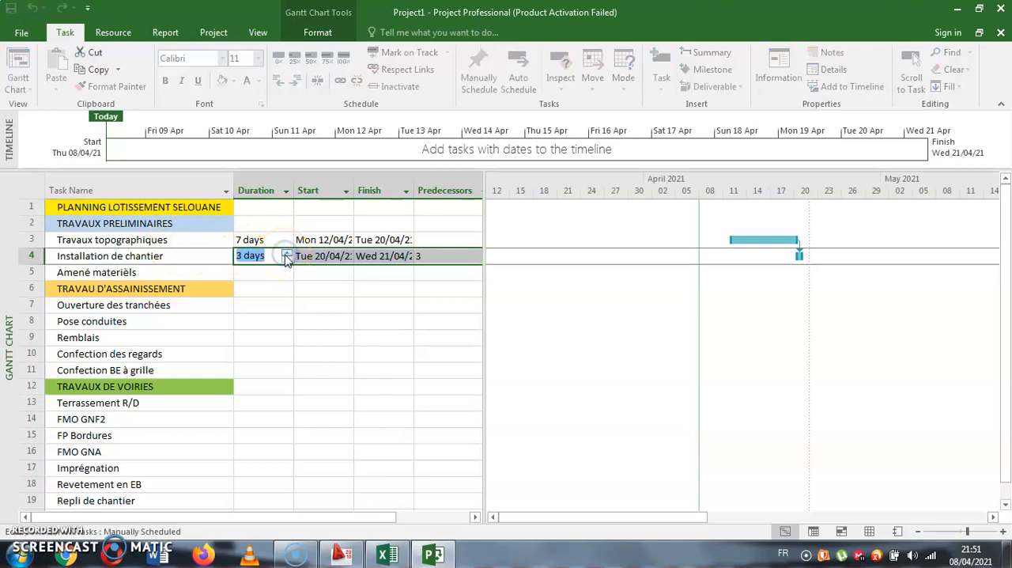
pyautogui.click(293, 303)
# - Make task 4 the predecessor of Amené materièls
pyautogui.click(441, 274)
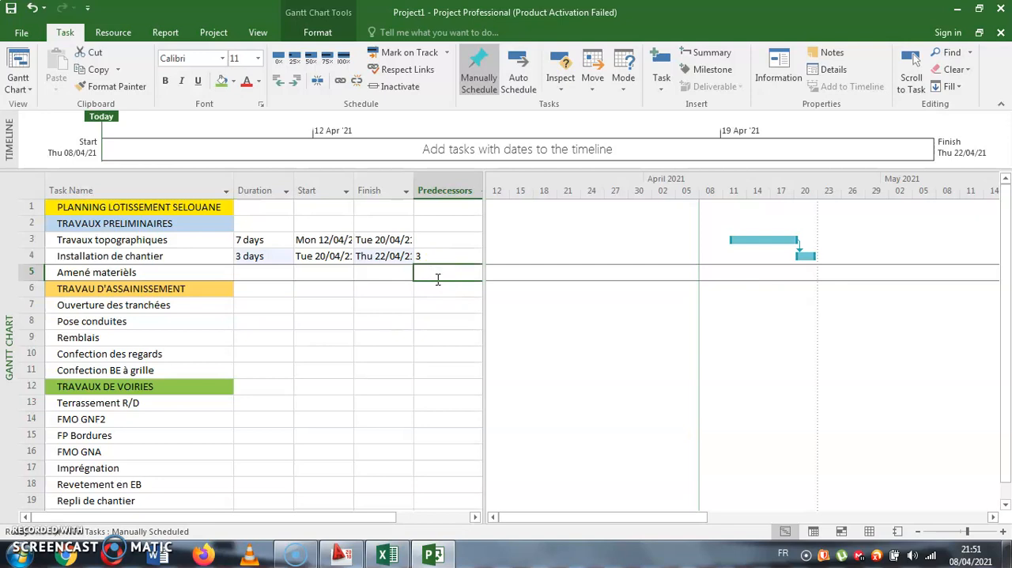
pyautogui.write('4')
pyautogui.press('Return')
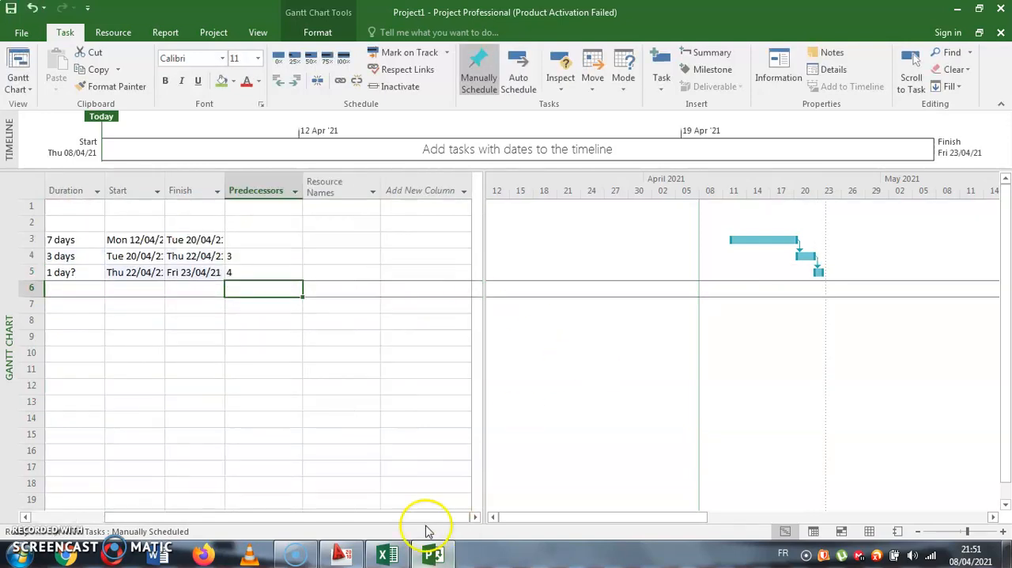
# - Widen the task table beside the Gantt chart so the whole Predecessors column shows along with the task names
pyautogui.moveTo(427, 517); pyautogui.dragTo(293, 510)
pyautogui.moveTo(486, 315); pyautogui.dragTo(525, 311)
pyautogui.click(216, 323)
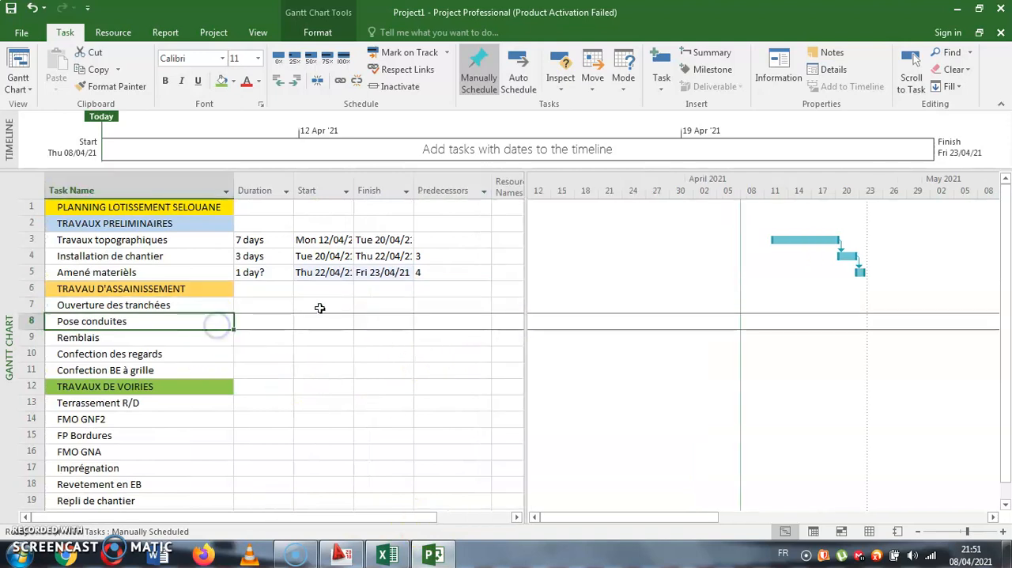
pyautogui.moveTo(434, 387); pyautogui.dragTo(433, 424)
# - Set the duration of Amené materièls to 3 days
pyautogui.click(255, 272)
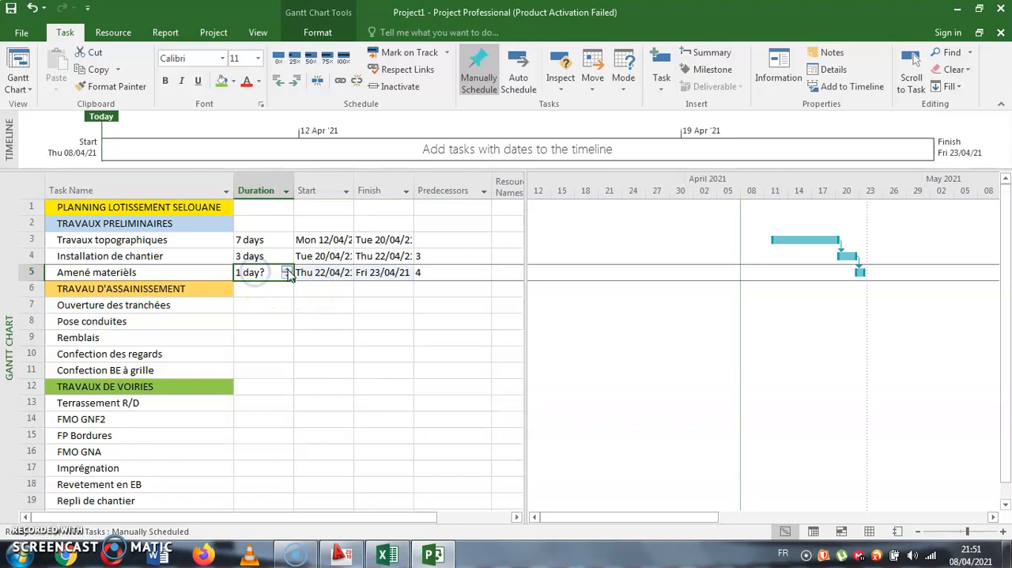
pyautogui.doubleClick(287, 269)
pyautogui.click(301, 319)
pyautogui.moveTo(455, 305); pyautogui.dragTo(469, 380)
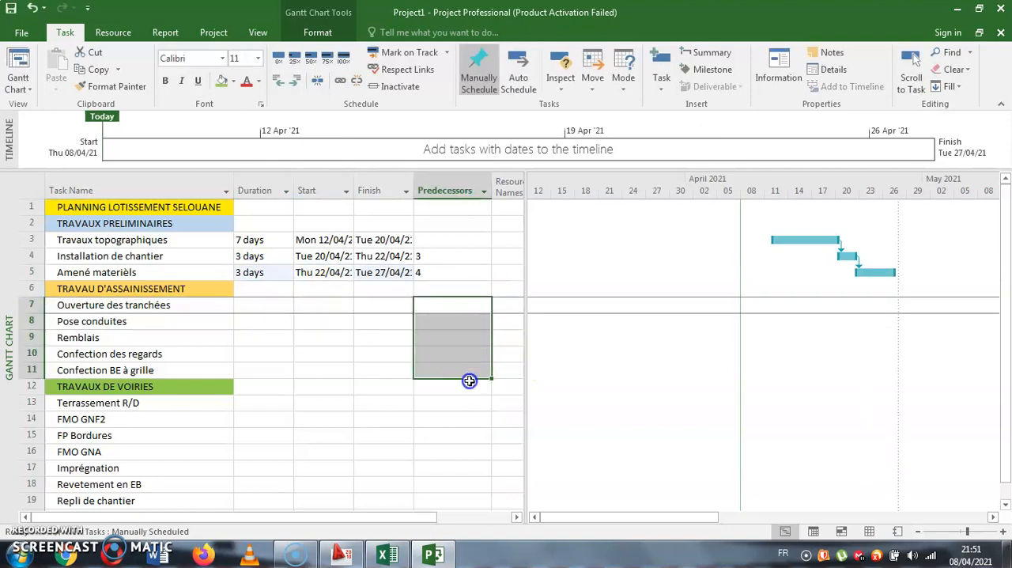
pyautogui.click(416, 416)
# - Increase the duration of Amené materièls to 6 days
pyautogui.click(261, 272)
pyautogui.doubleClick(286, 268)
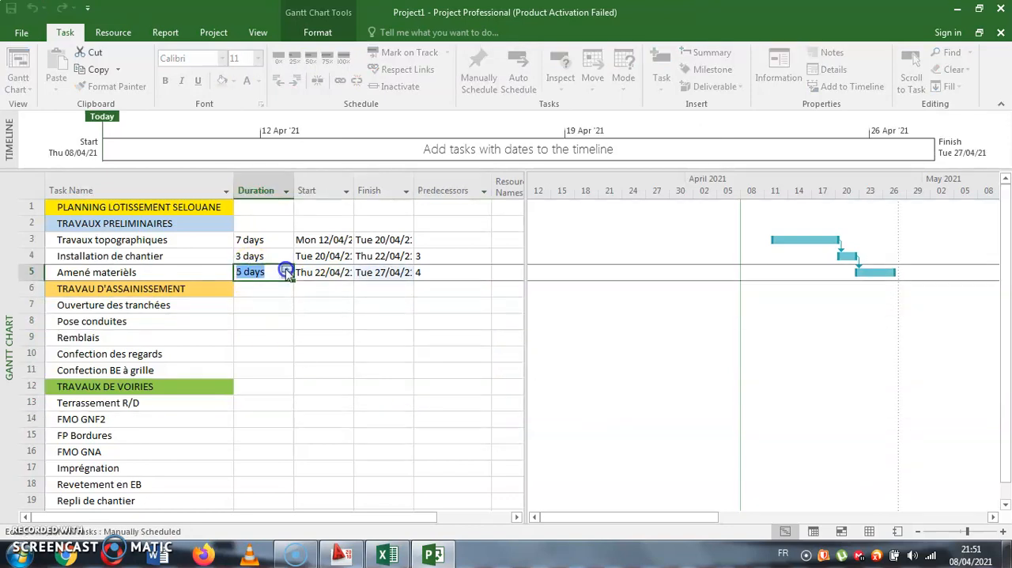
pyautogui.click(297, 368)
pyautogui.moveTo(472, 321); pyautogui.dragTo(461, 372)
# - Make task 5 the predecessor of Ouverture des tranchées
pyautogui.click(455, 304)
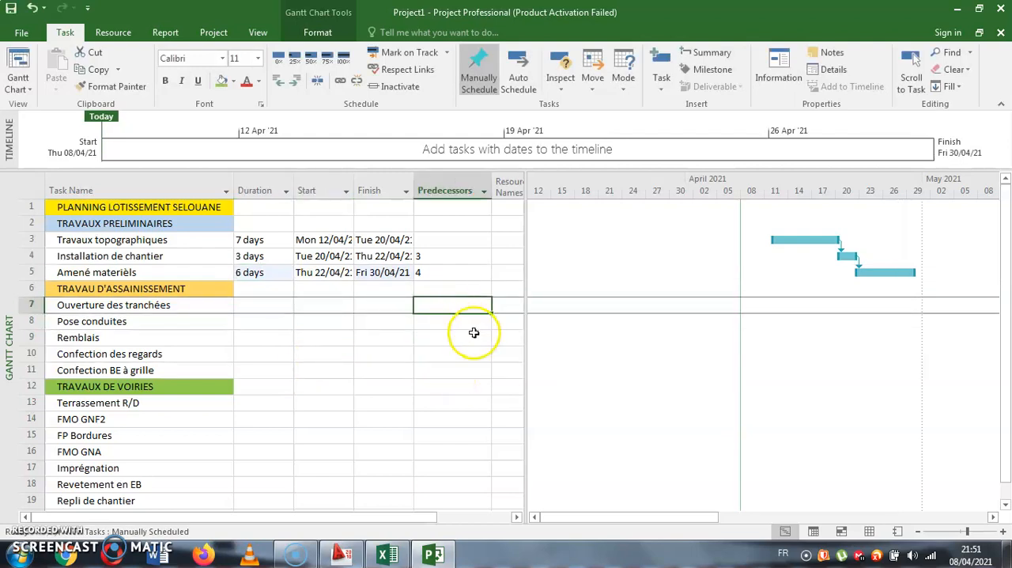
pyautogui.click(430, 311)
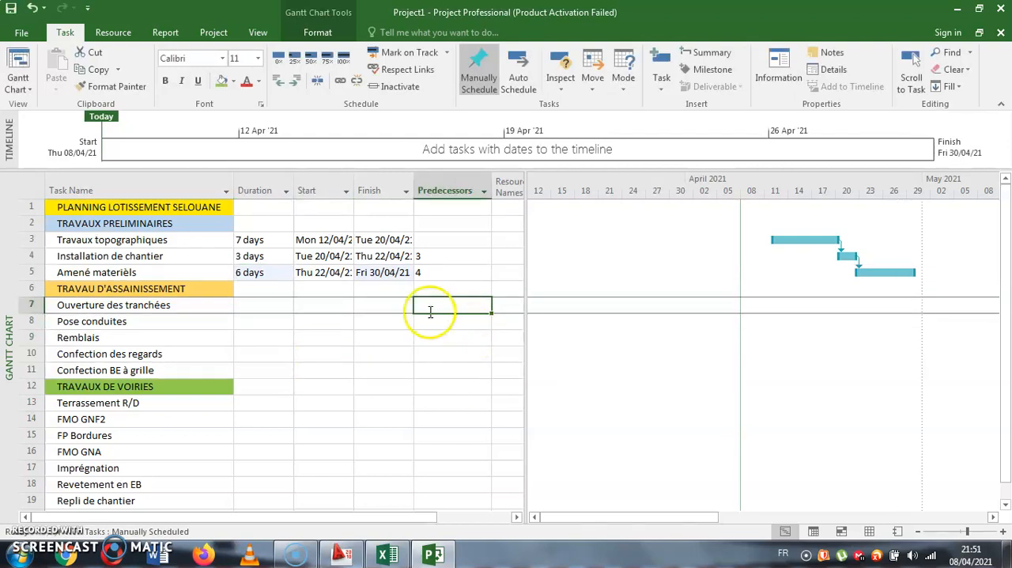
pyautogui.write('5')
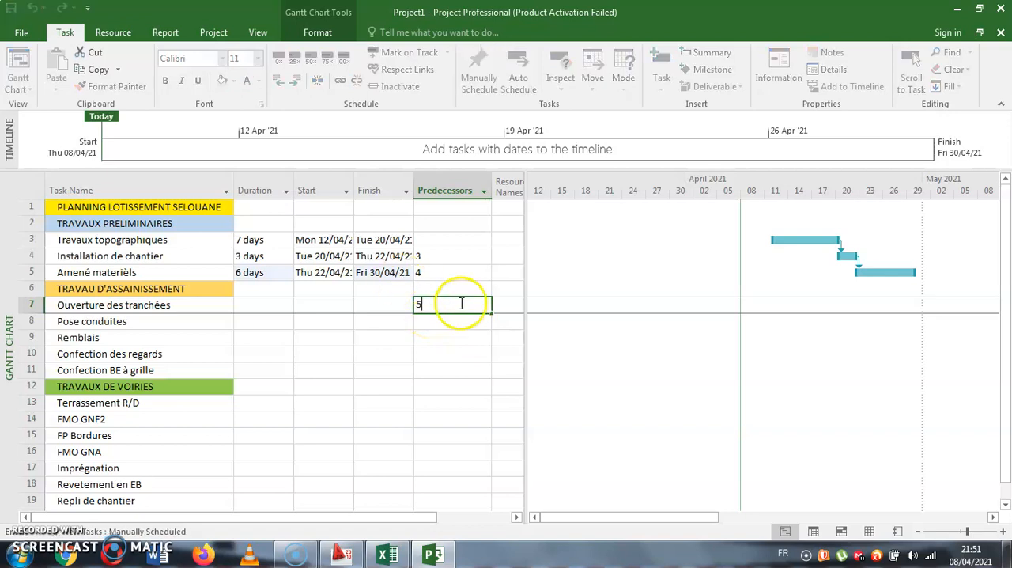
pyautogui.press('Return')
# - Set the duration of Ouverture des tranchées to 20 days
pyautogui.click(273, 305)
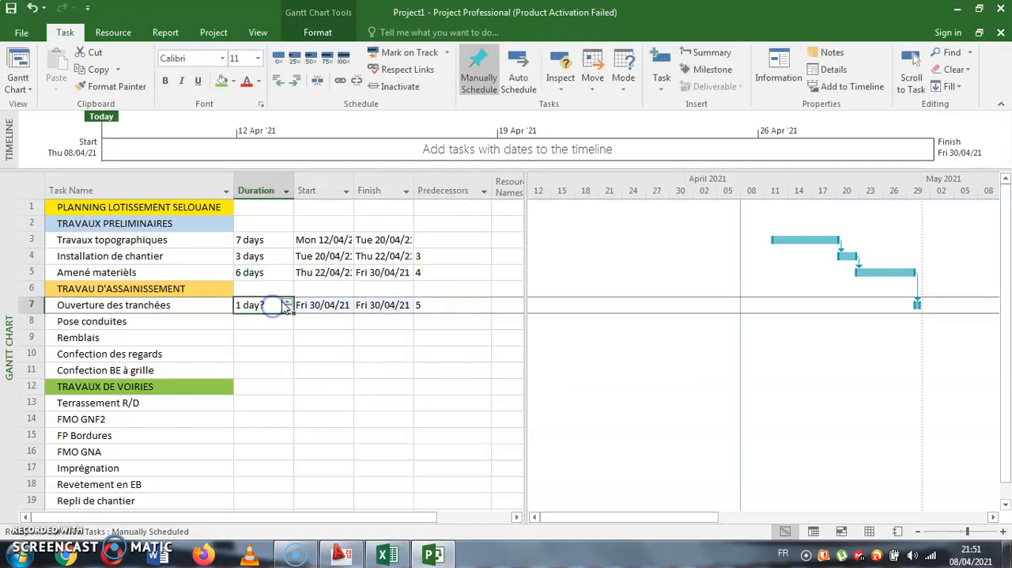
pyautogui.click(288, 302)
pyautogui.click(288, 302)
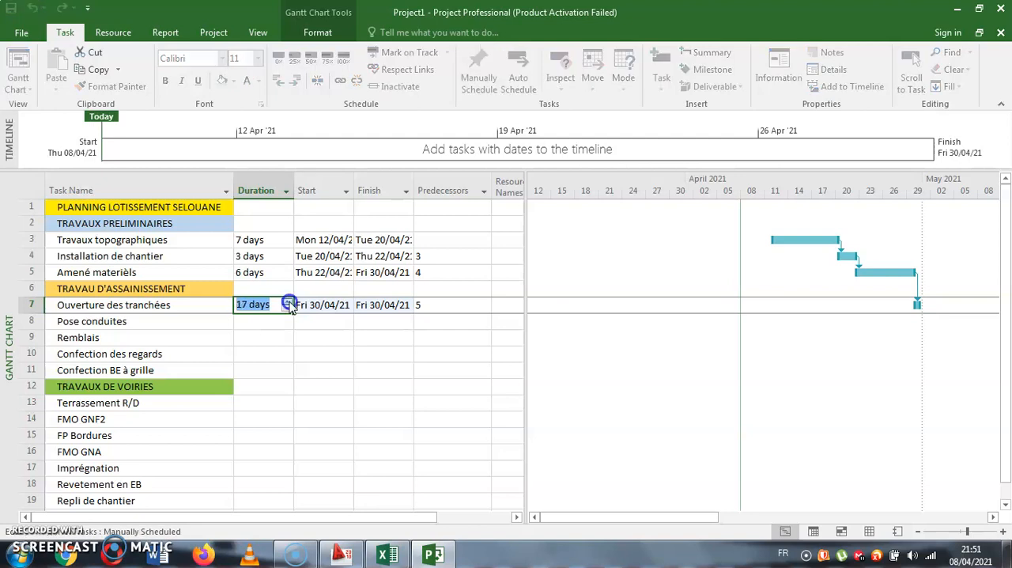
pyautogui.click(288, 302)
pyautogui.click(288, 302)
pyautogui.click(318, 354)
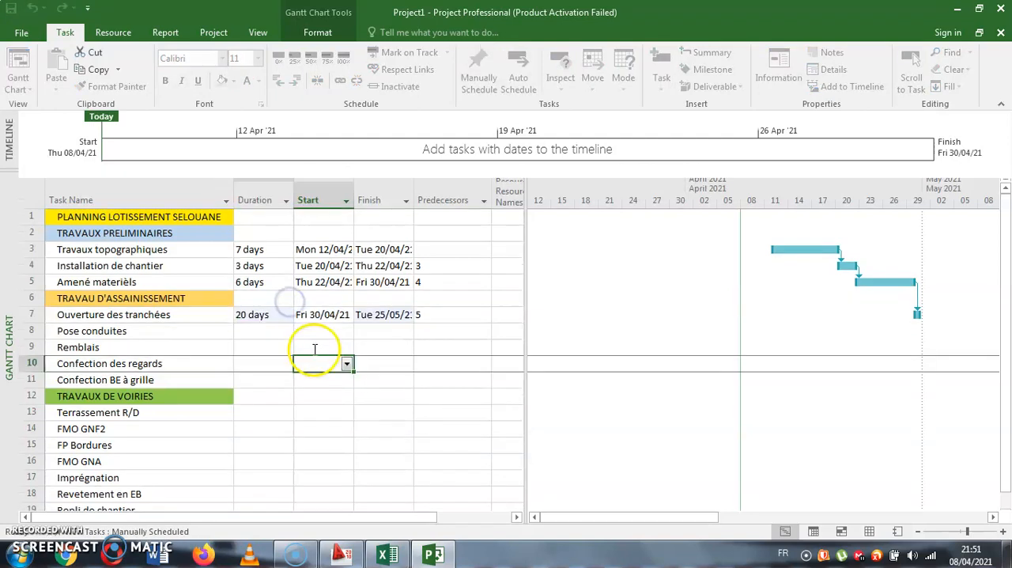
# - Link Pose conduites to task 7 with the predecessor 7SS+5 days and set its duration to 20 days
pyautogui.click(437, 331)
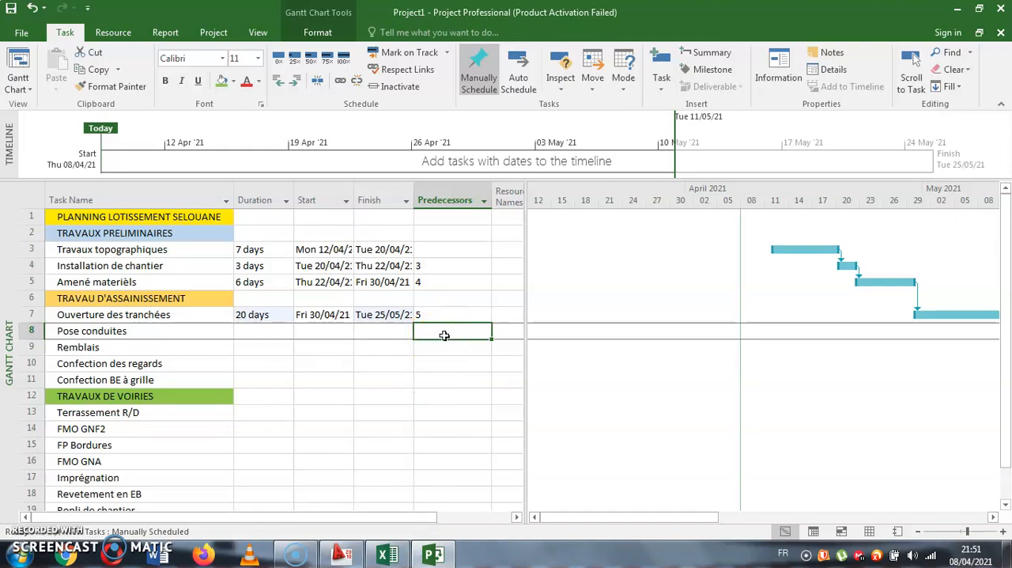
pyautogui.write('7ss+5')
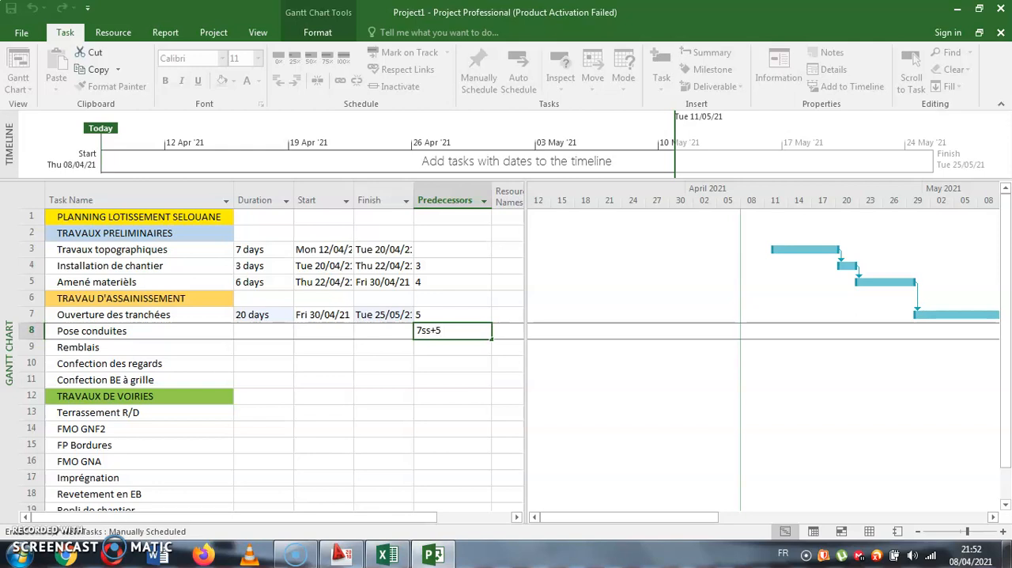
pyautogui.press('Return')
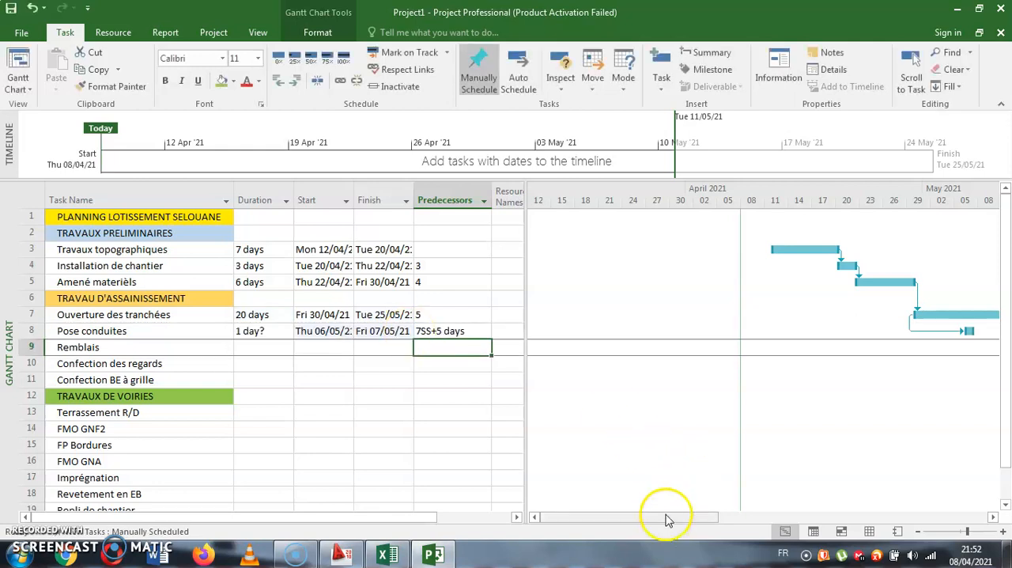
pyautogui.moveTo(666, 518); pyautogui.dragTo(681, 516)
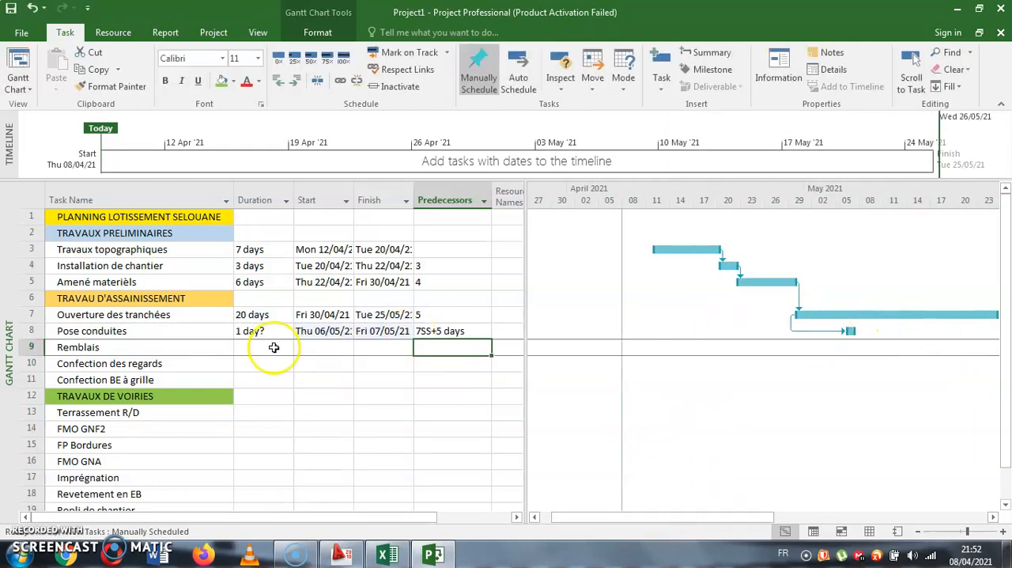
pyautogui.click(321, 331)
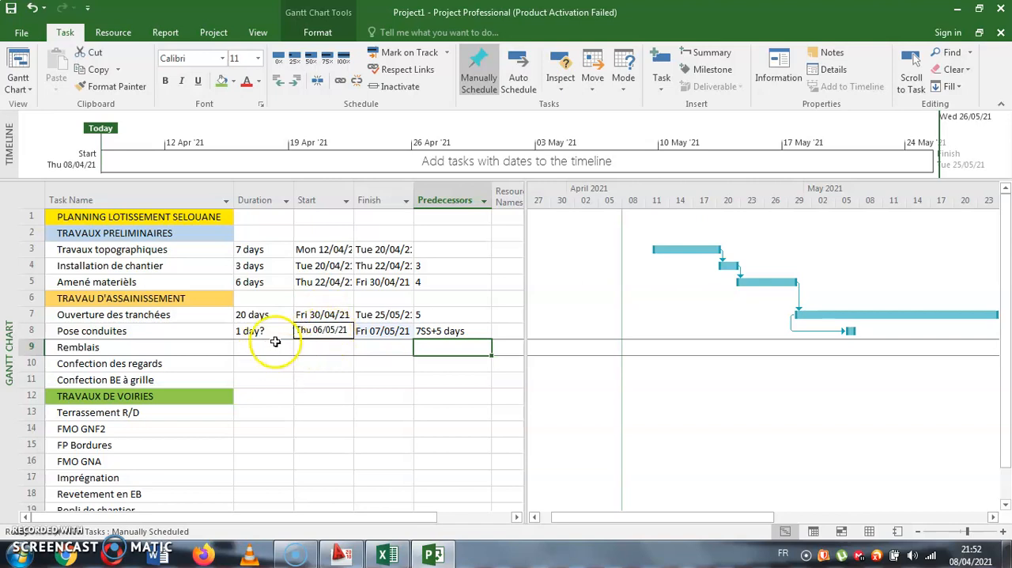
pyautogui.click(262, 331)
pyautogui.write('20')
pyautogui.press('Return')
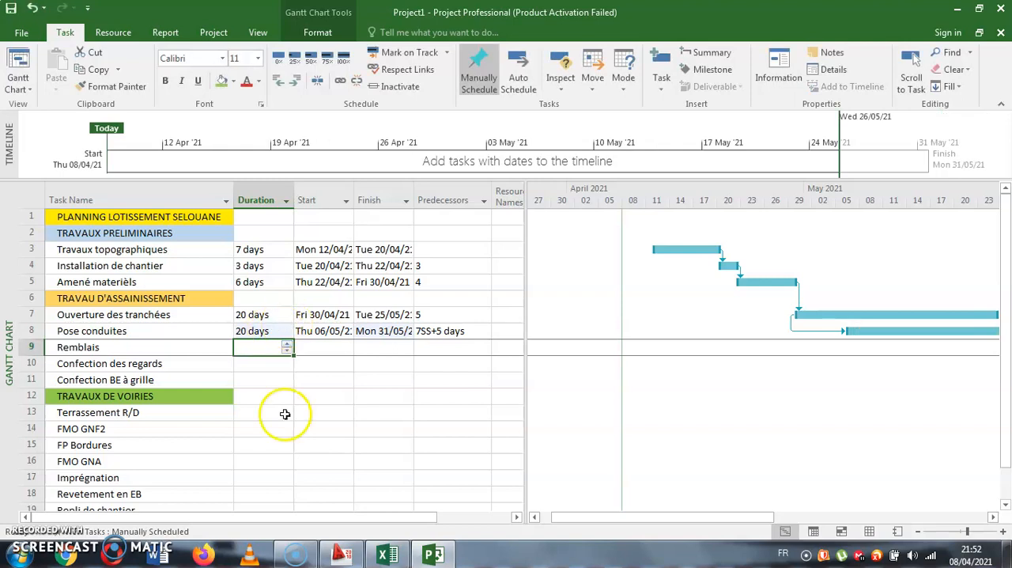
# - Make task 8 the predecessor of Remblais and zoom the Gantt chart timescale out to months
pyautogui.click(385, 474)
pyautogui.click(461, 346)
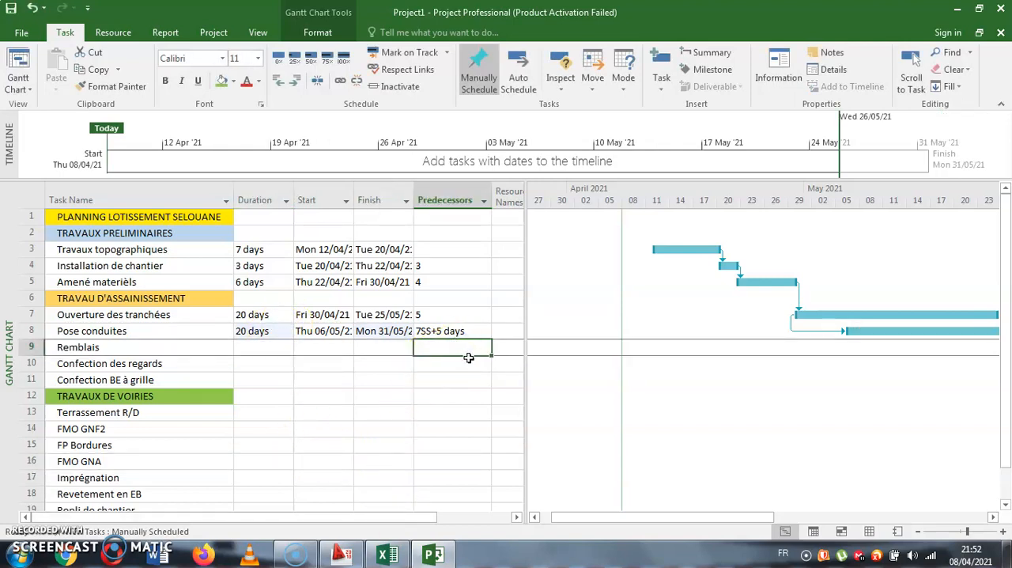
pyautogui.write('8')
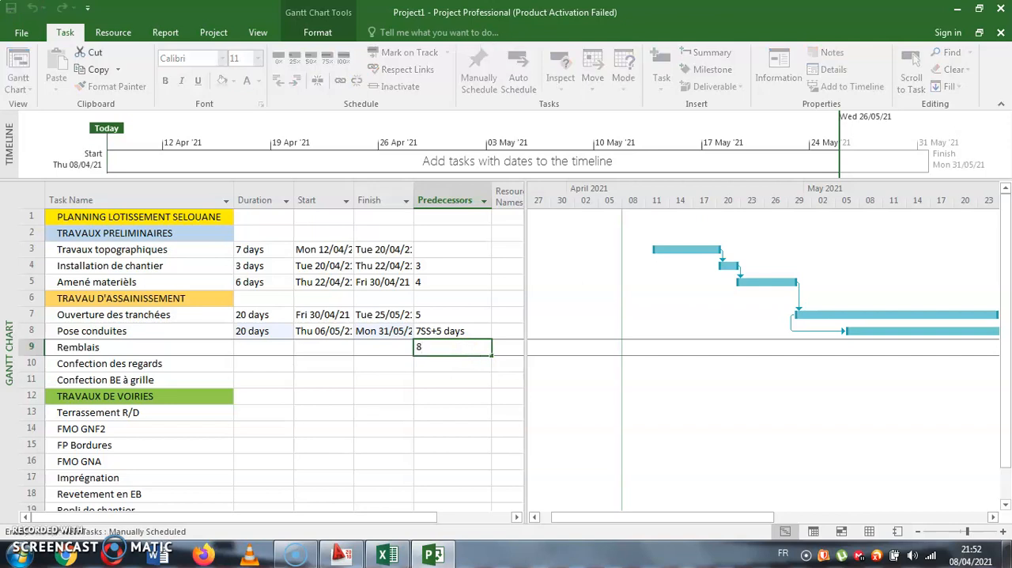
pyautogui.press('Return')
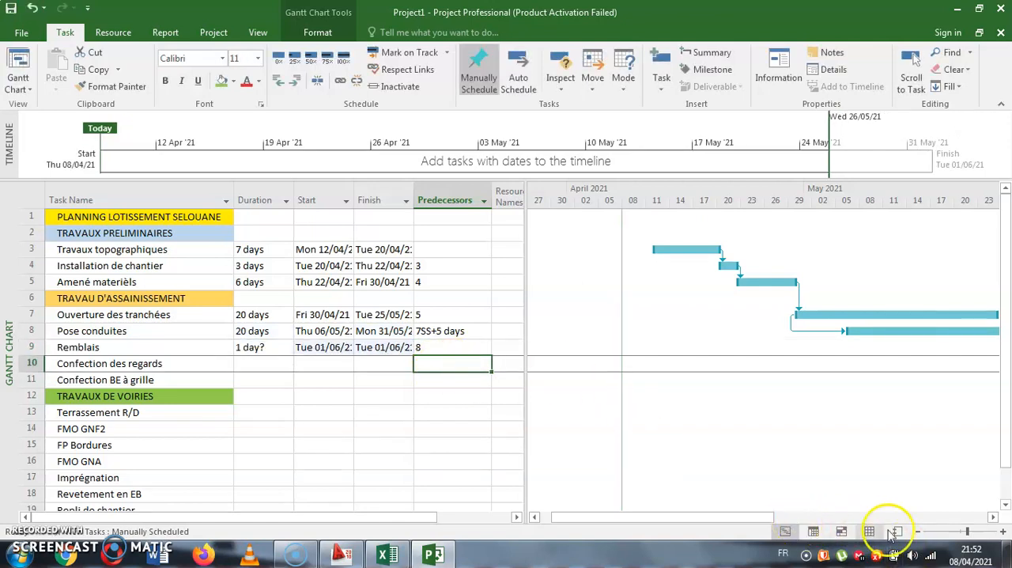
pyautogui.click(918, 532)
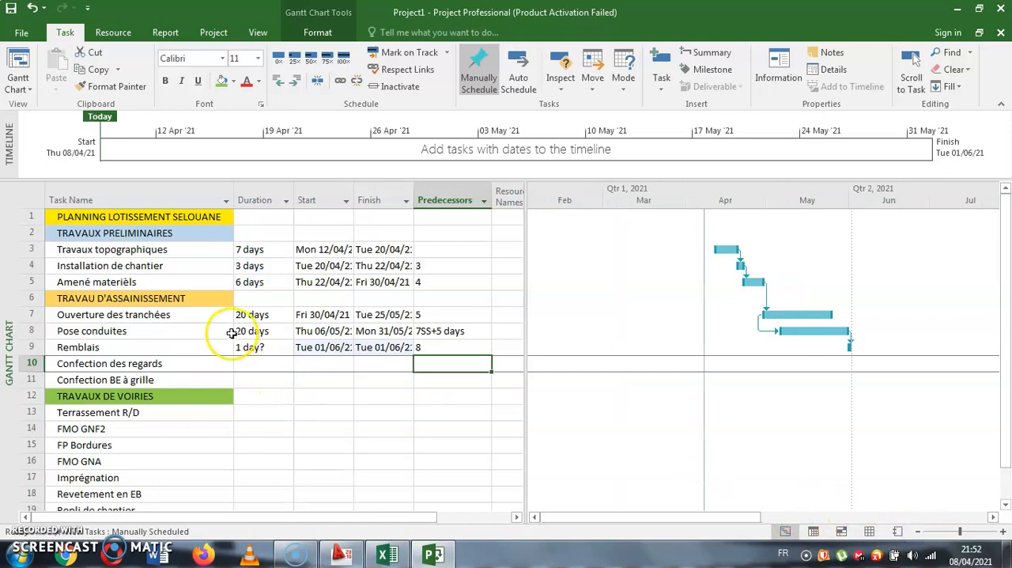
# - Set the duration of Remblais to 7 days
pyautogui.click(268, 347)
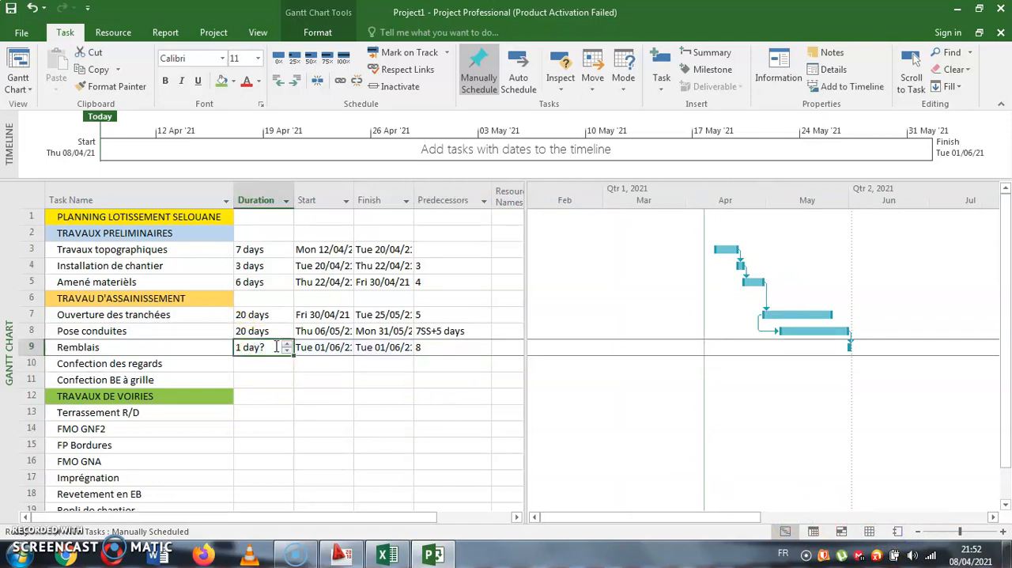
pyautogui.write('7')
pyautogui.press('Return')
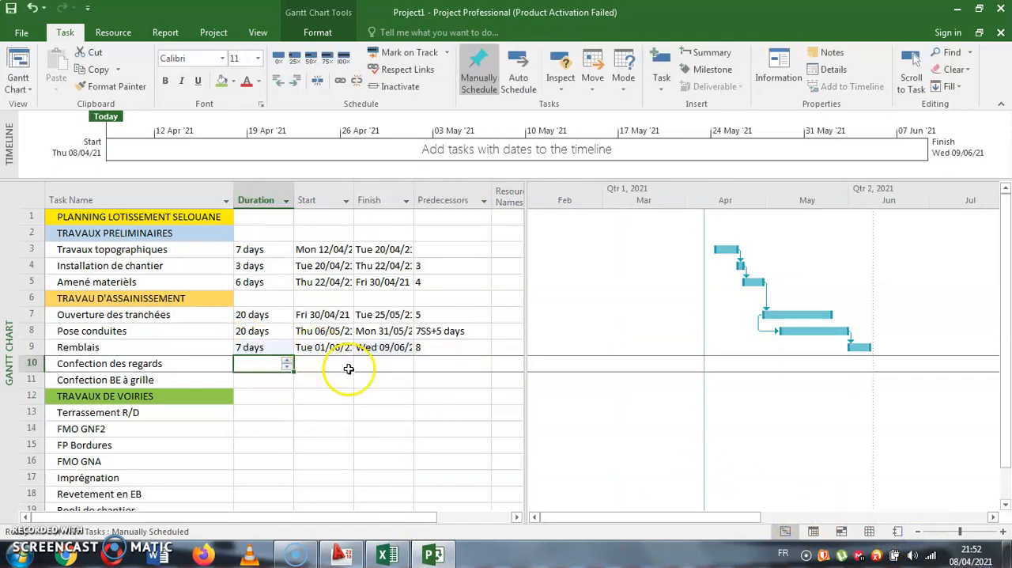
pyautogui.moveTo(402, 412); pyautogui.dragTo(408, 431)
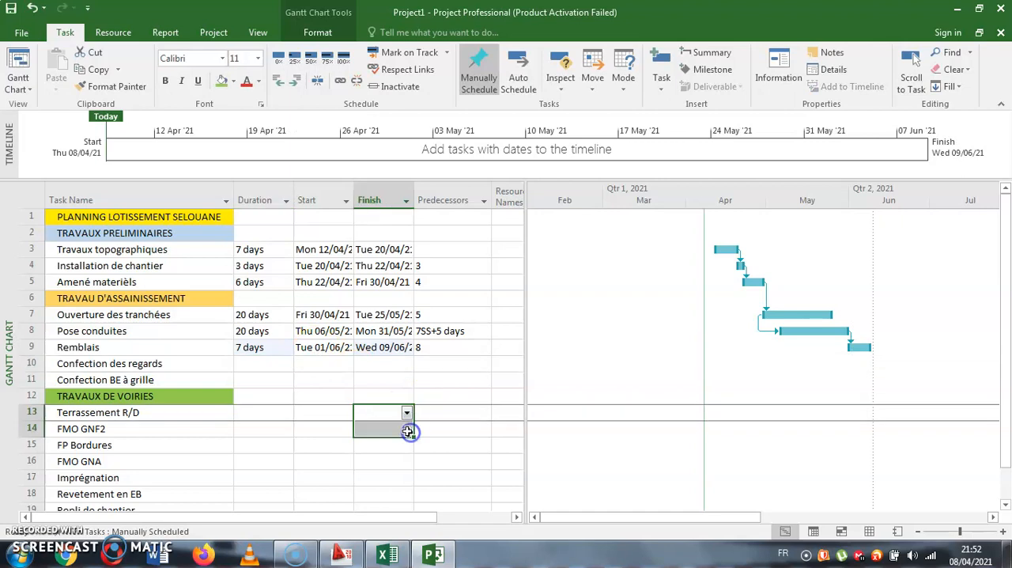
pyautogui.click(471, 363)
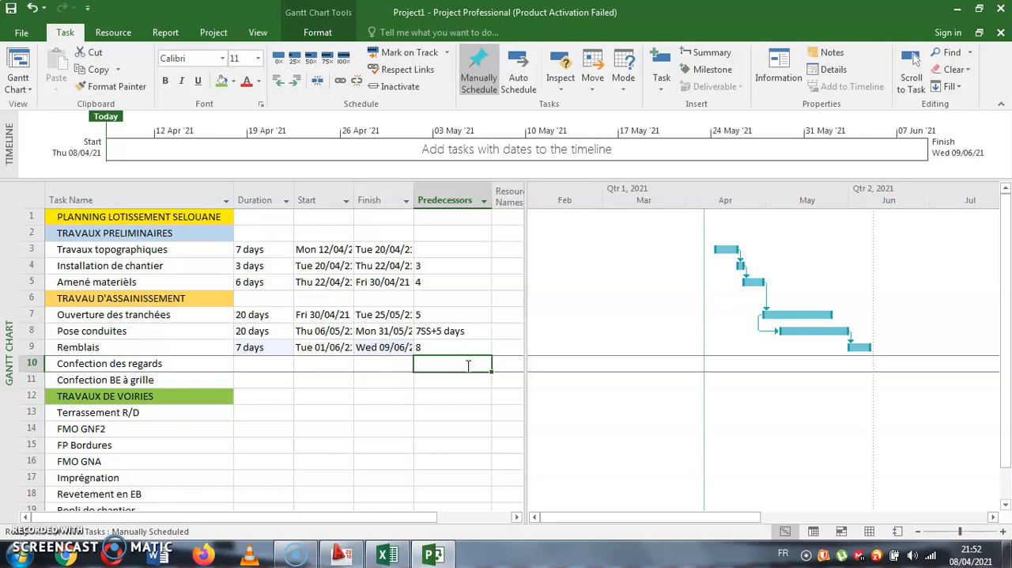
pyautogui.write('8')
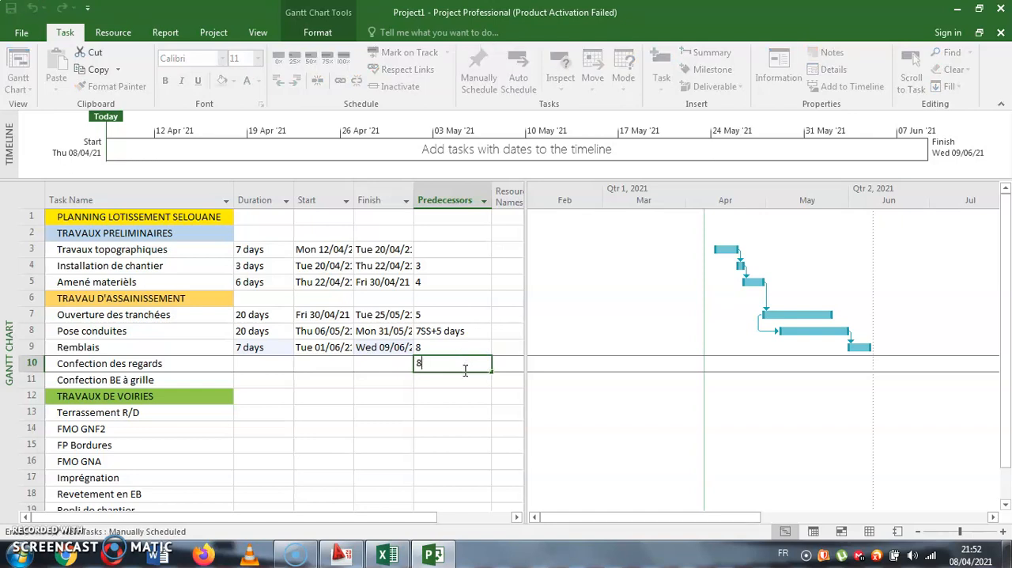
pyautogui.press('Return')
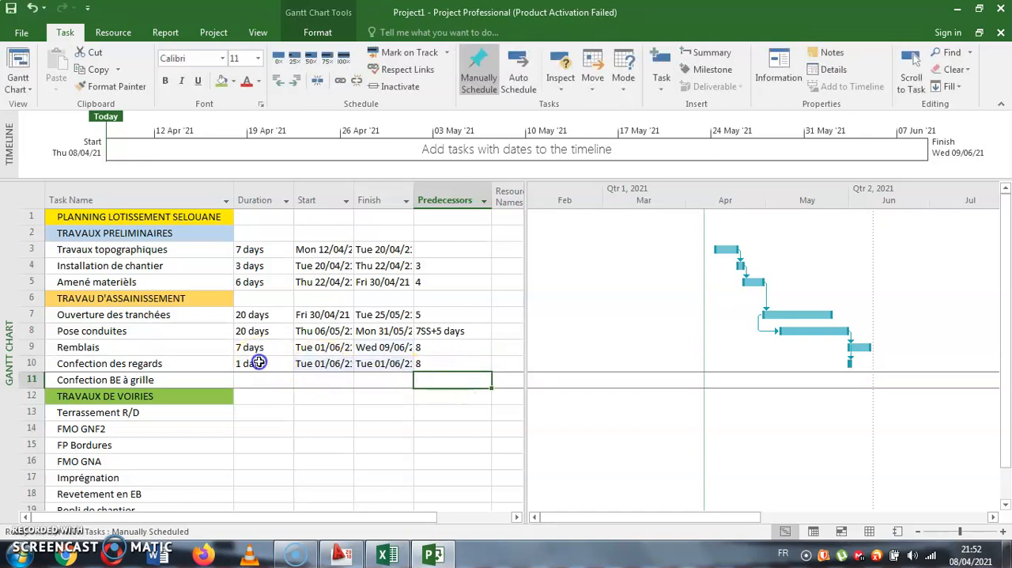
pyautogui.click(262, 363)
pyautogui.moveTo(448, 364); pyautogui.dragTo(263, 357)
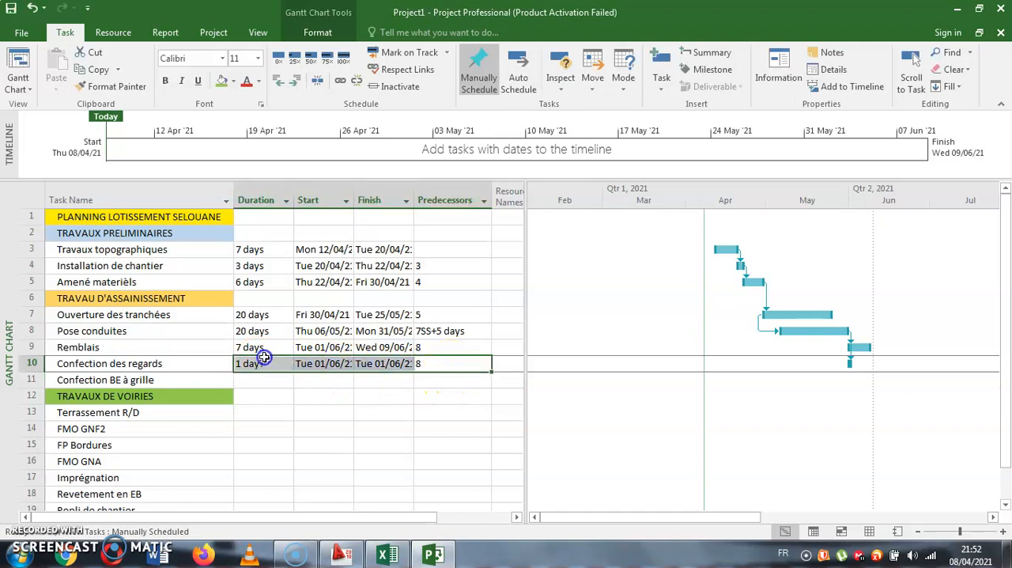
pyautogui.press('Delete')
# - Give Confection des regards the start-to-start predecessor 8SS and set its duration to 30 days
pyautogui.click(471, 364)
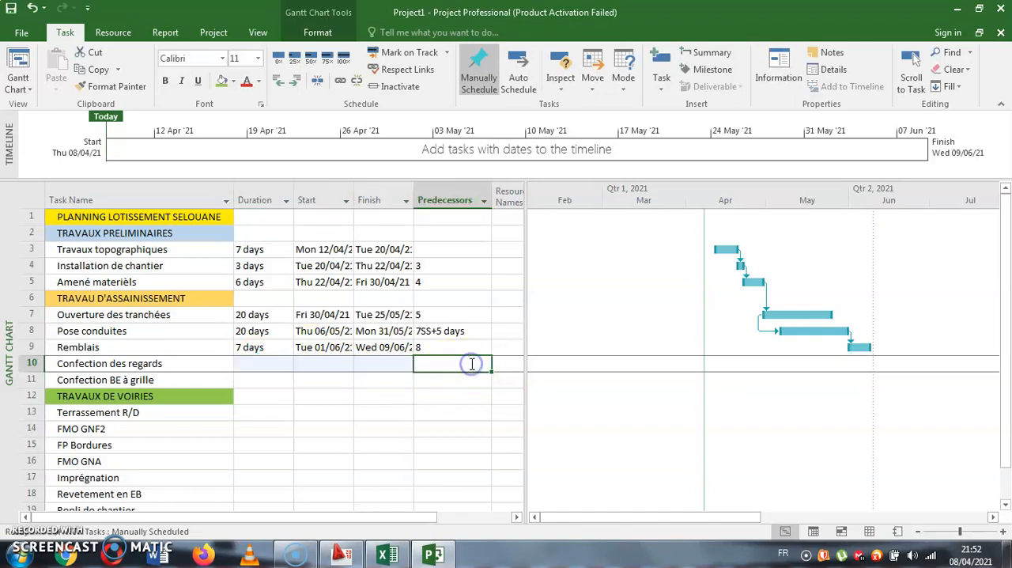
pyautogui.write('8SS')
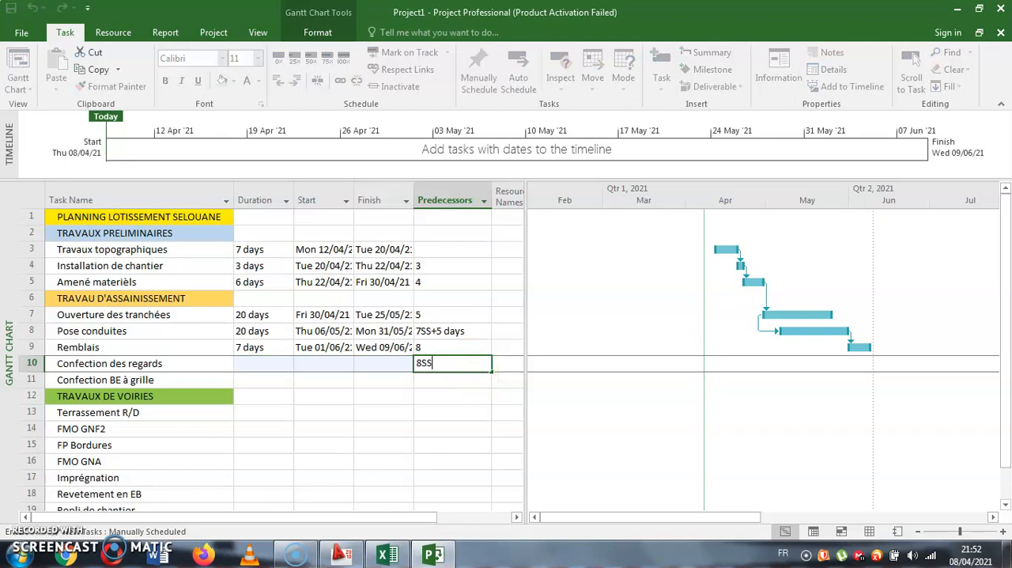
pyautogui.press('Return')
pyautogui.moveTo(785, 332); pyautogui.dragTo(781, 358)
pyautogui.click(450, 363)
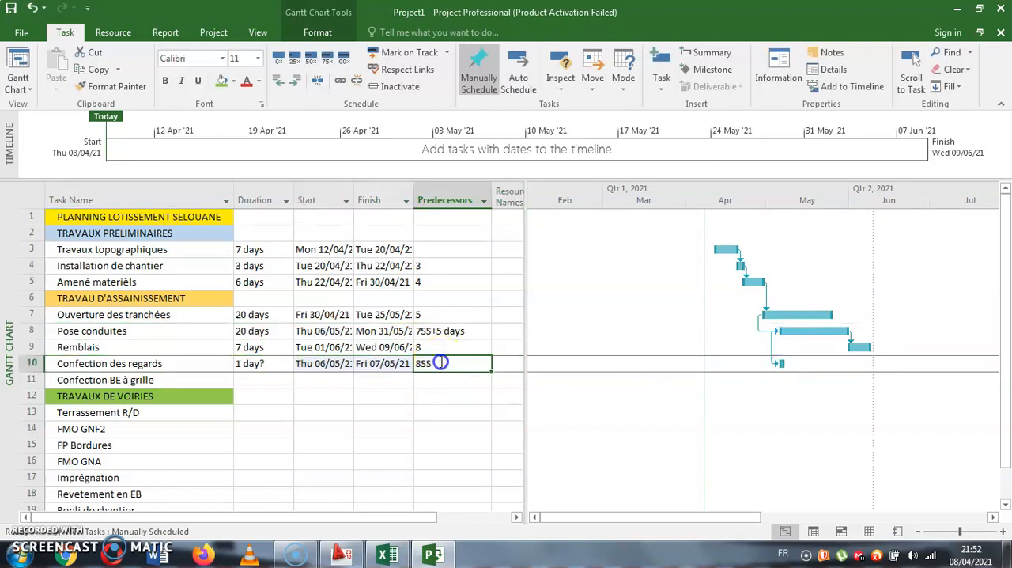
pyautogui.click(261, 362)
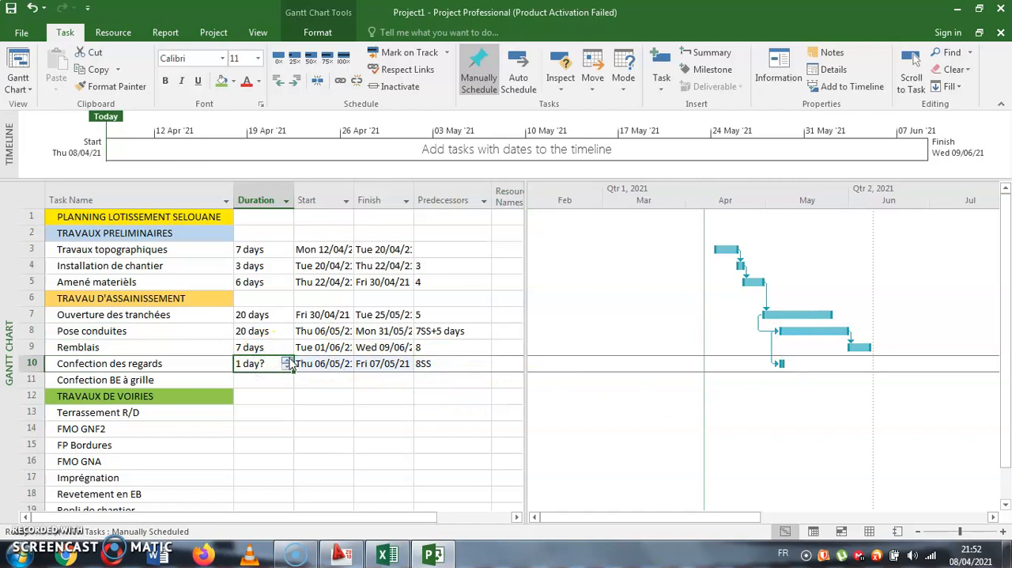
pyautogui.doubleClick(287, 360)
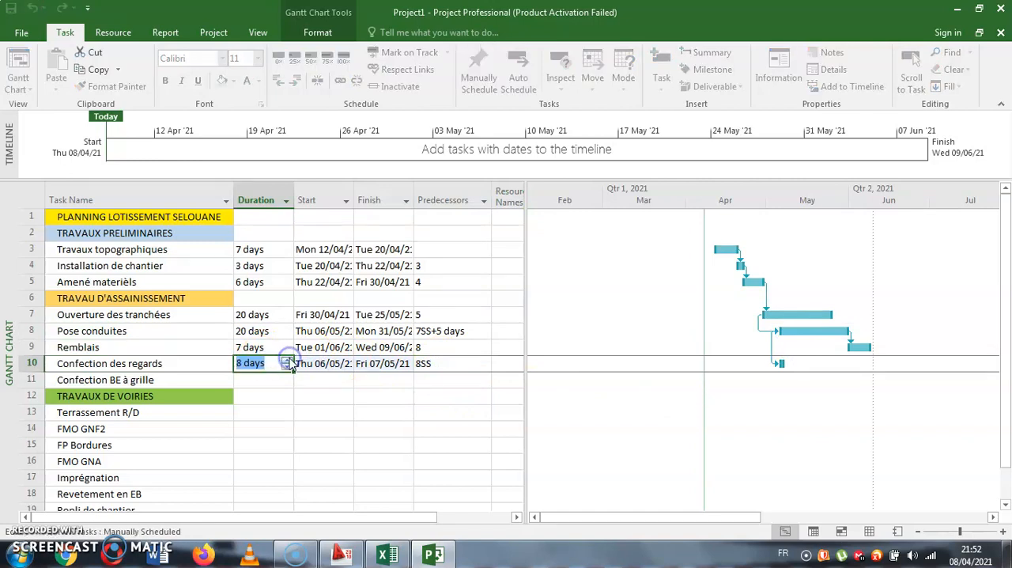
pyautogui.click(287, 359)
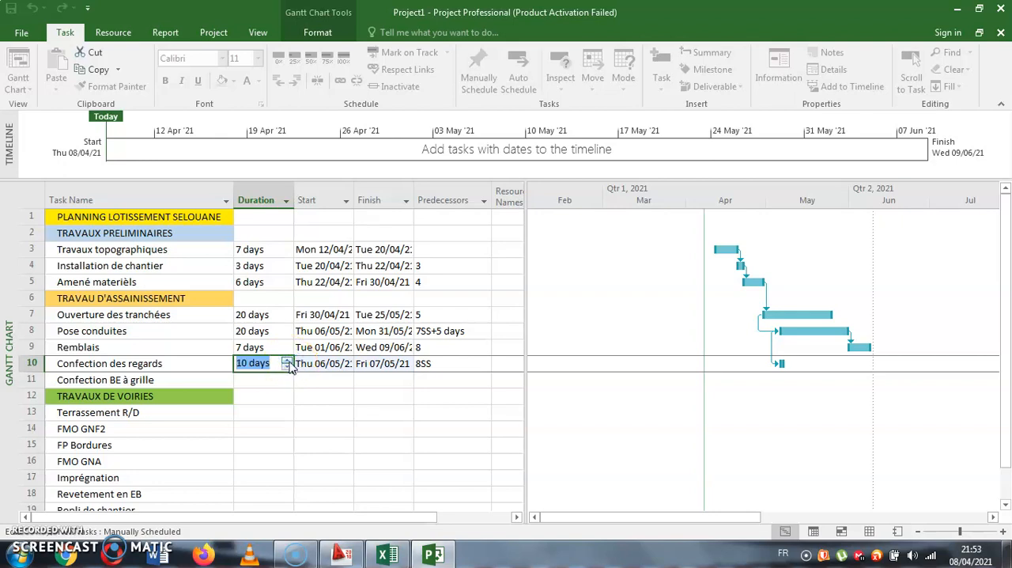
pyautogui.write('30')
pyautogui.press('Return')
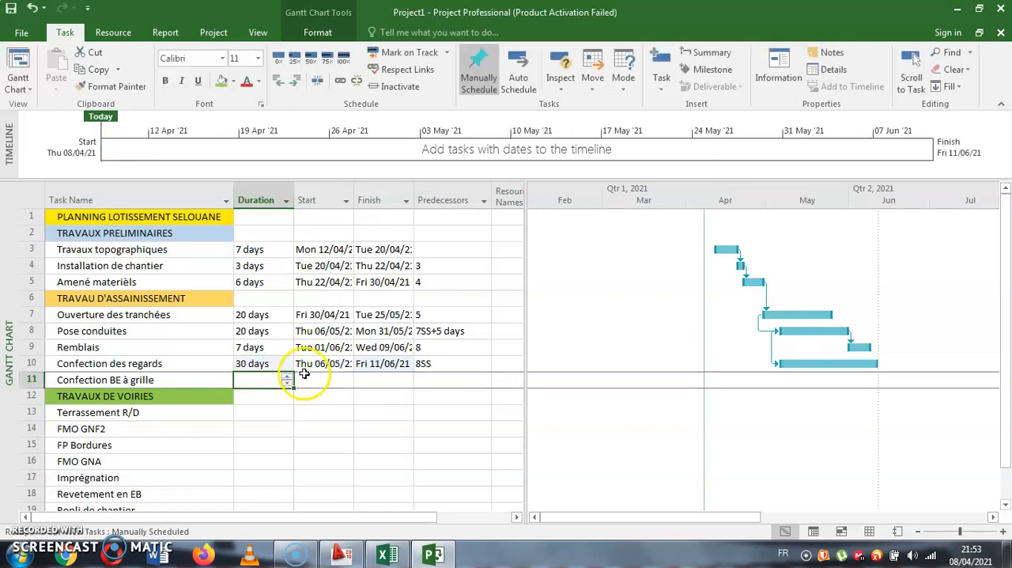
# - Increase the duration of Remblais to 15 days
pyautogui.click(398, 446)
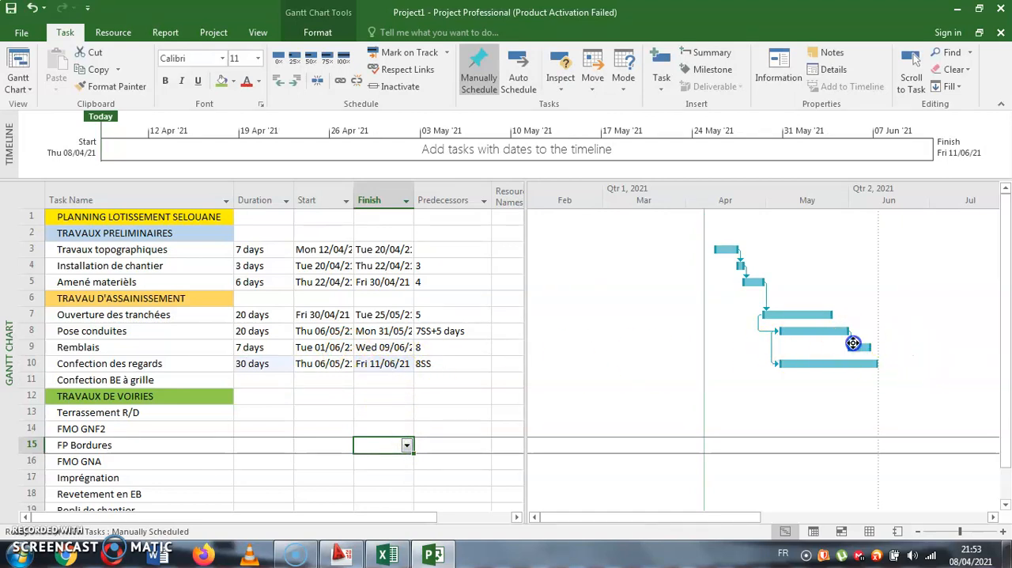
pyautogui.click(861, 347)
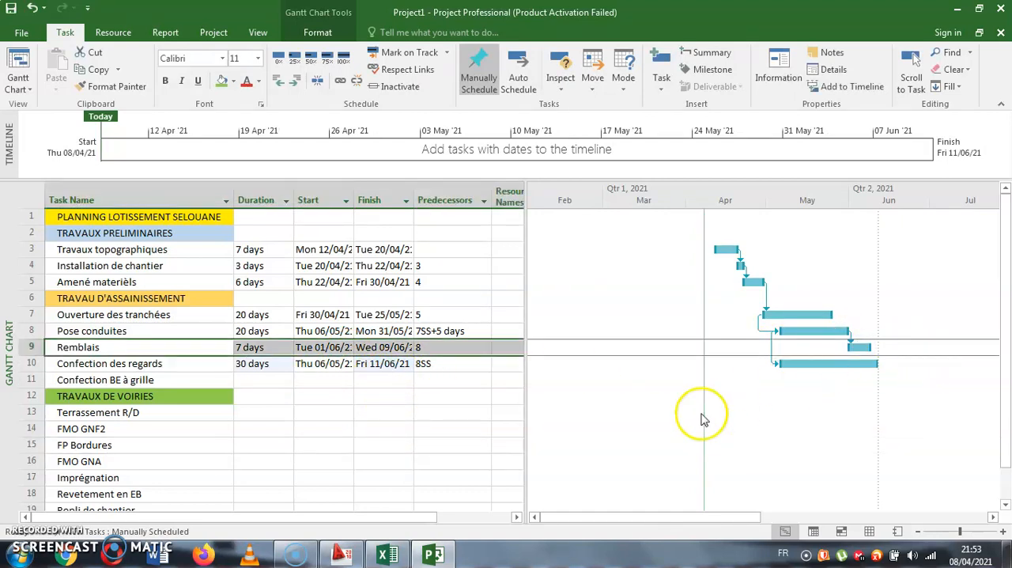
pyautogui.click(269, 345)
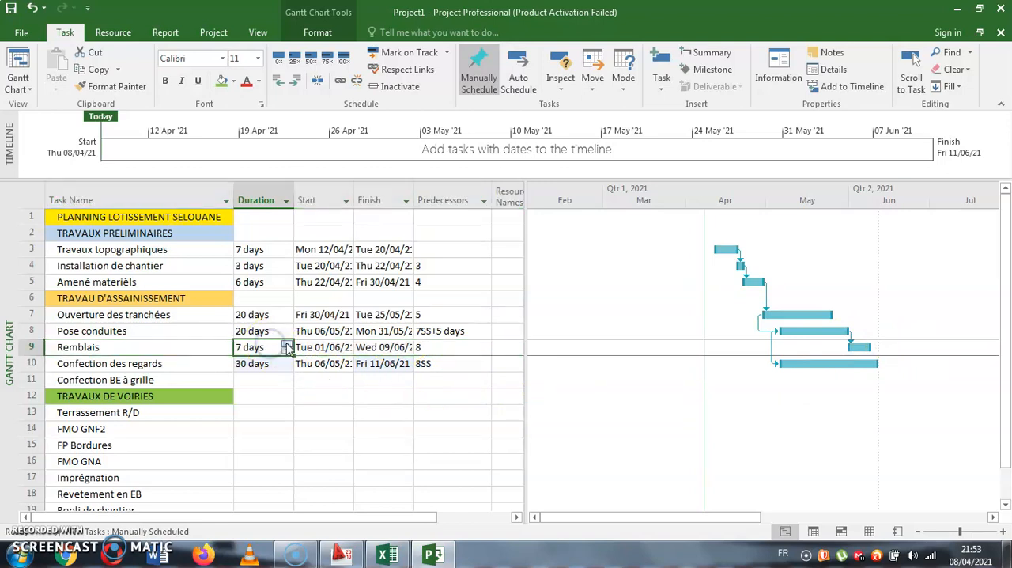
pyautogui.click(287, 346)
pyautogui.click(287, 346)
pyautogui.click(287, 345)
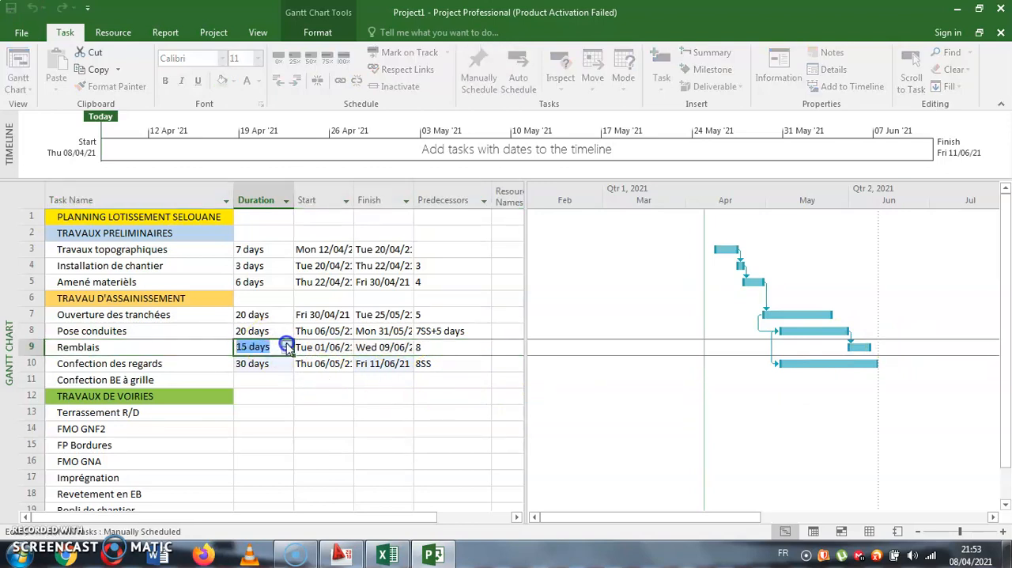
pyautogui.click(295, 397)
pyautogui.click(441, 368)
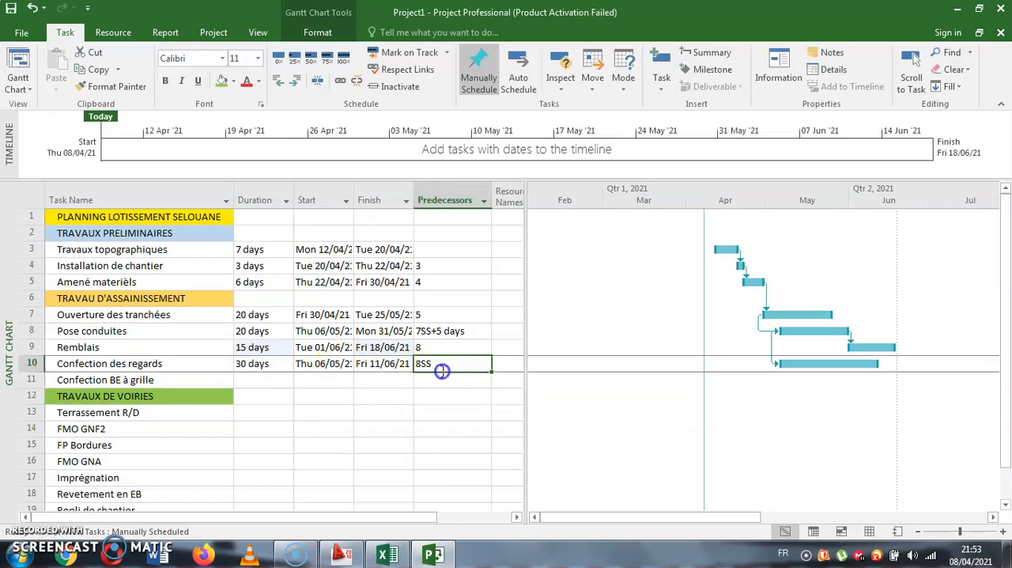
pyautogui.click(446, 382)
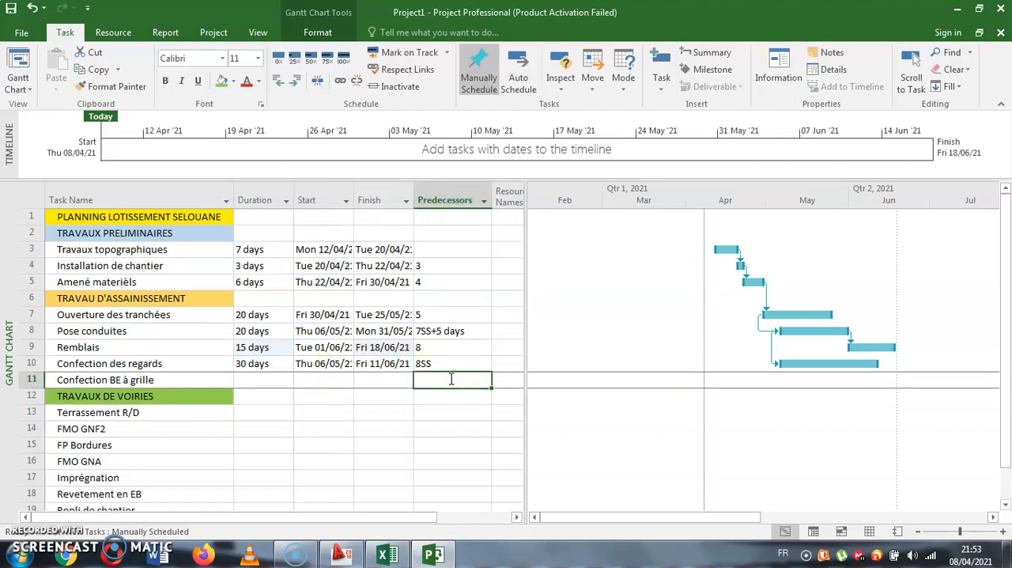
pyautogui.write('1')
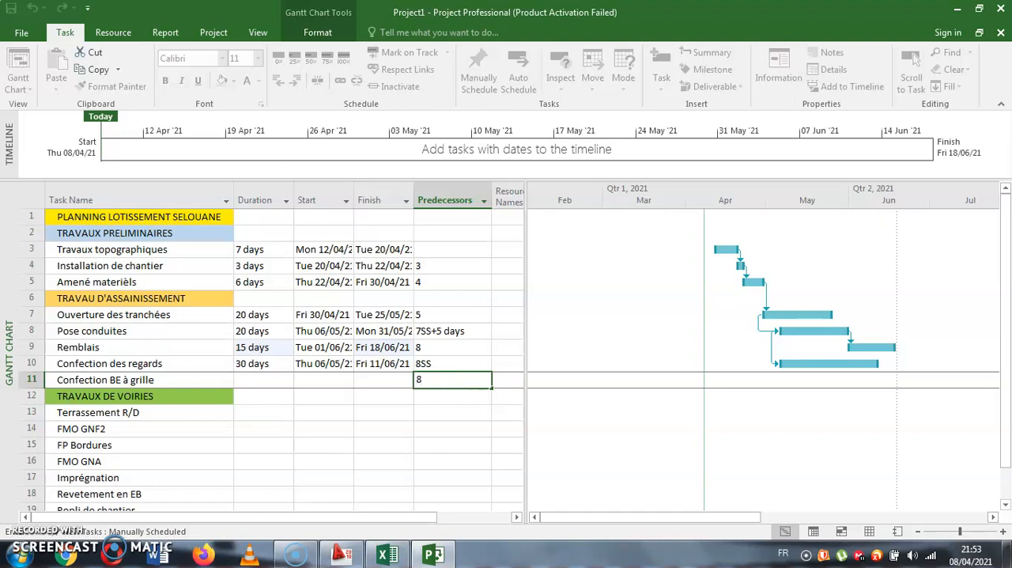
pyautogui.press('Return')
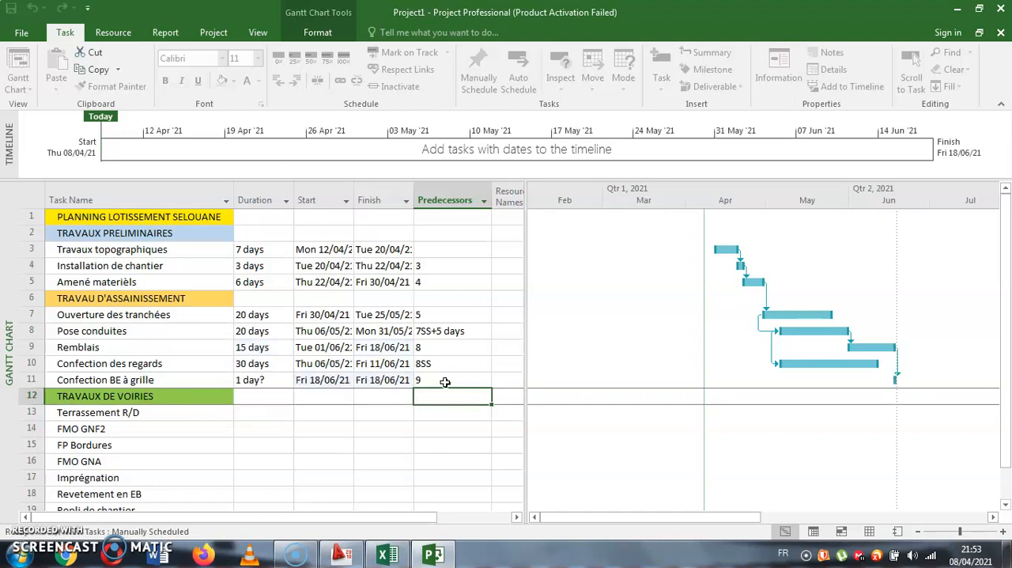
pyautogui.click(433, 386)
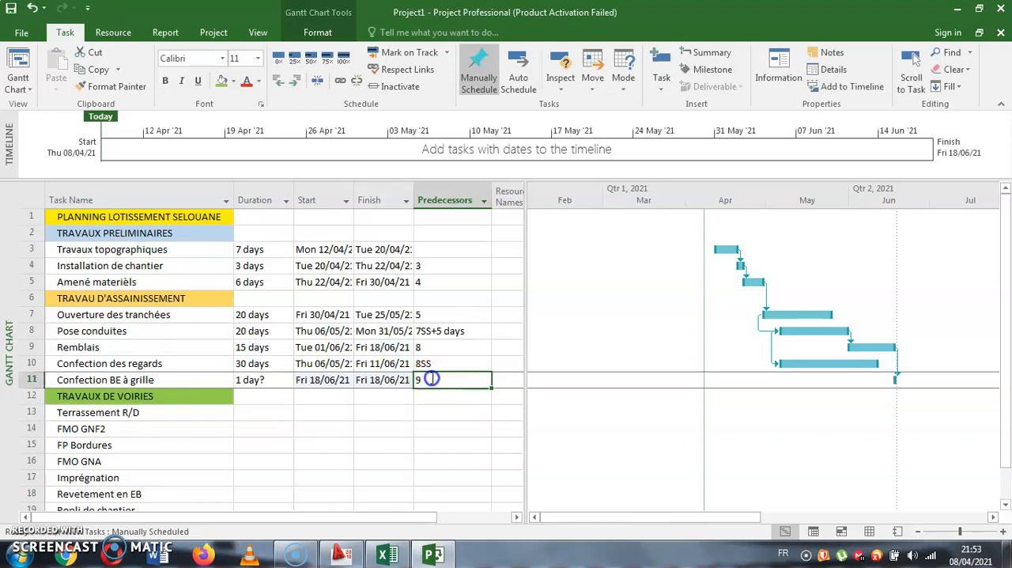
pyautogui.moveTo(432, 386); pyautogui.dragTo(255, 380)
pyautogui.press('Delete')
# - Give Confection BE à grille the start-to-start predecessor 9SS and set its duration to 10 days
pyautogui.click(470, 383)
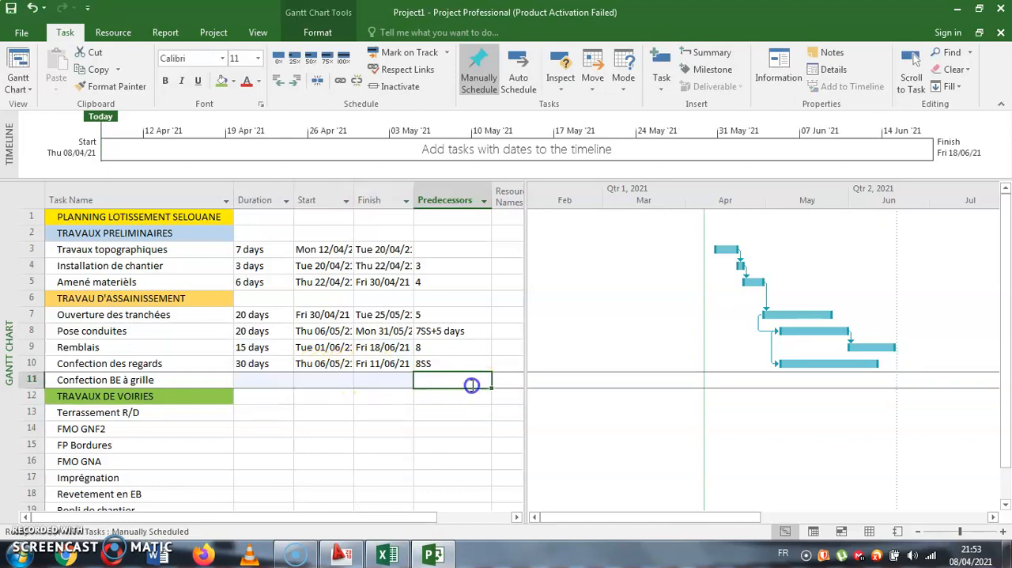
pyautogui.write('9SS')
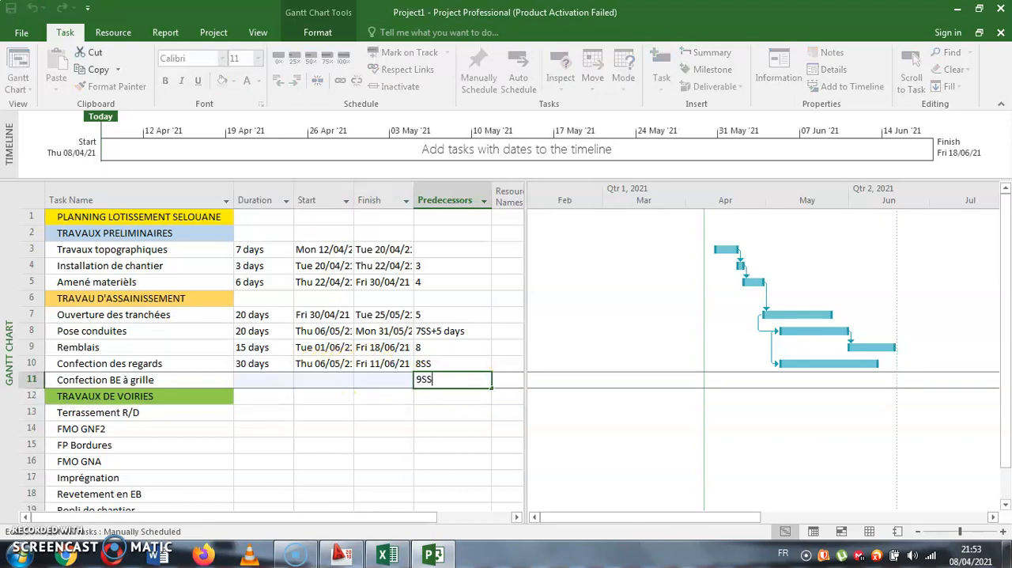
pyautogui.press('Return')
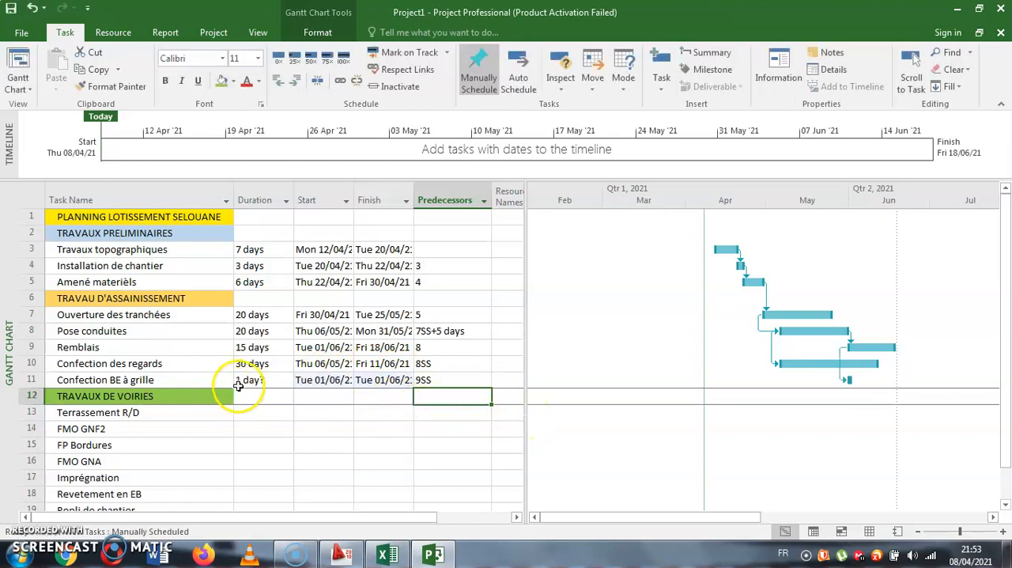
pyautogui.click(249, 383)
pyautogui.write('10')
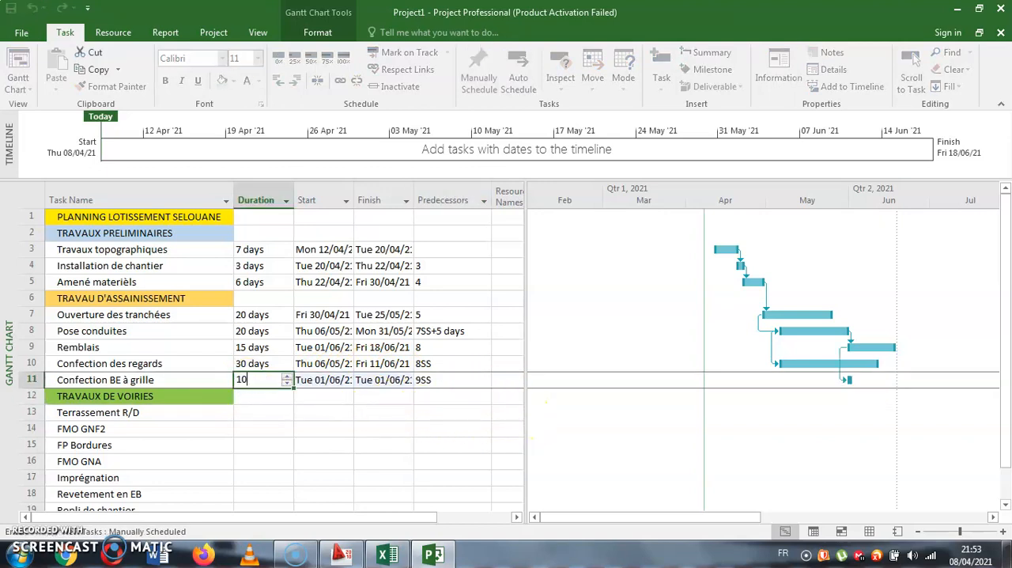
pyautogui.press('Return')
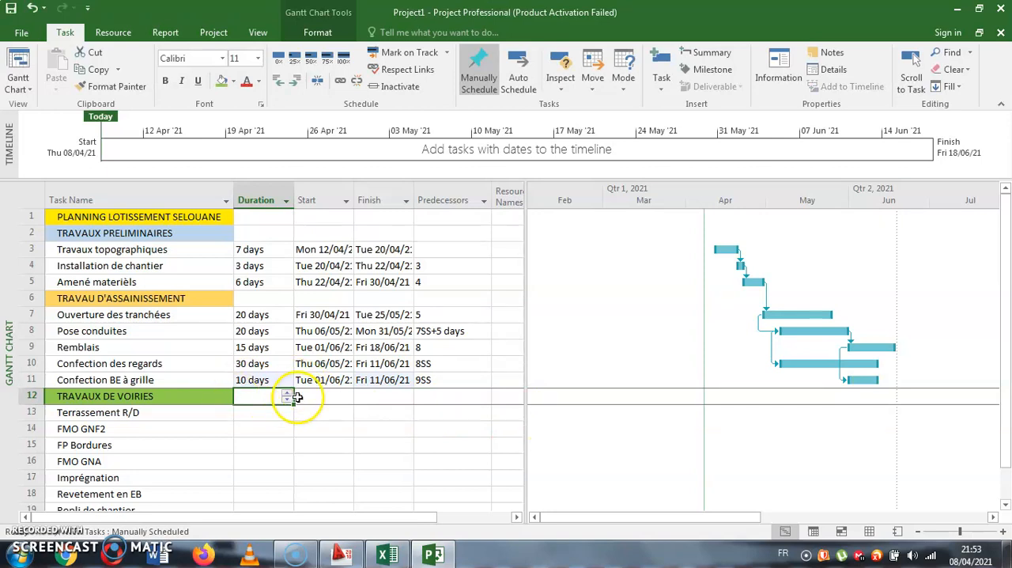
# - Give Terrassement R/D the start-to-start predecessor 7SS and set its duration to 30 days
pyautogui.scroll(-1, 316, 403)
pyautogui.moveTo(380, 412); pyautogui.dragTo(385, 431)
pyautogui.click(482, 410)
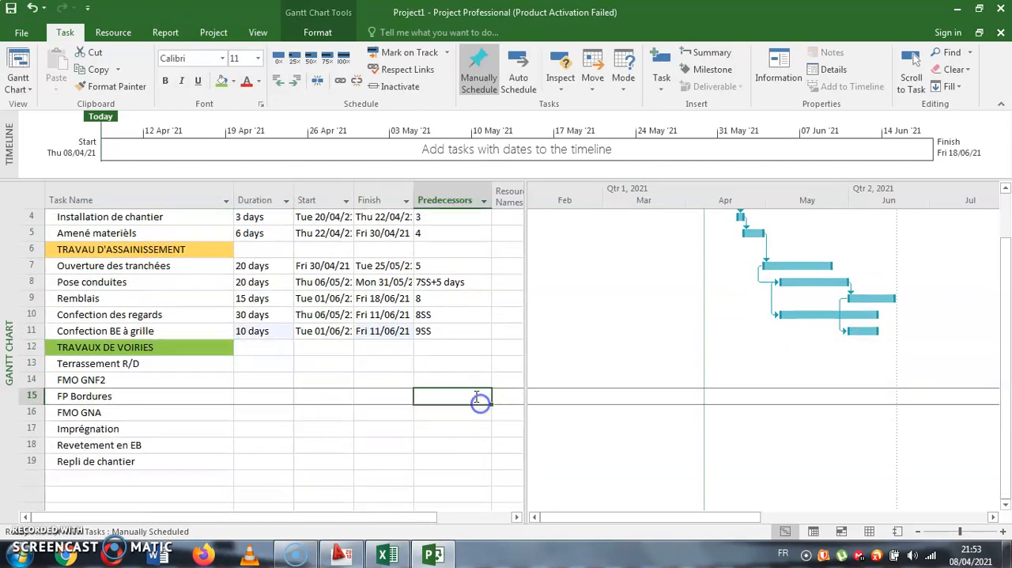
pyautogui.click(442, 363)
pyautogui.click(440, 367)
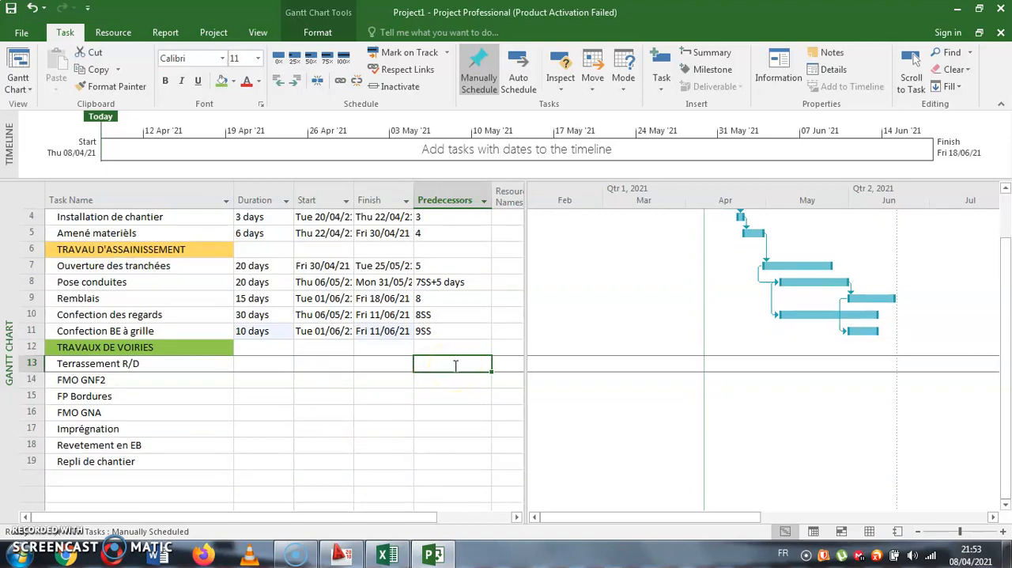
pyautogui.write('7')
pyautogui.click(435, 381)
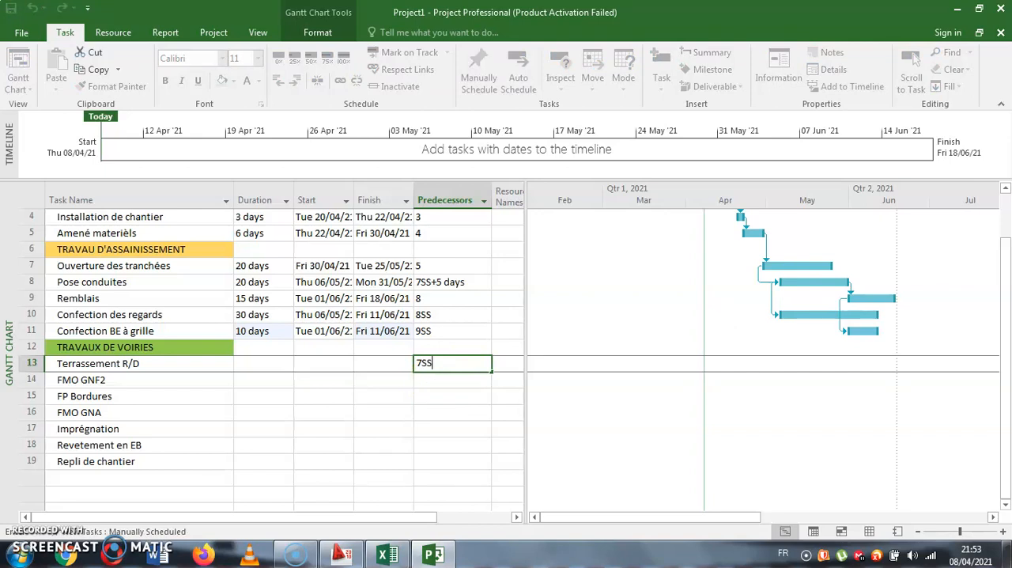
pyautogui.click(464, 379)
pyautogui.click(252, 364)
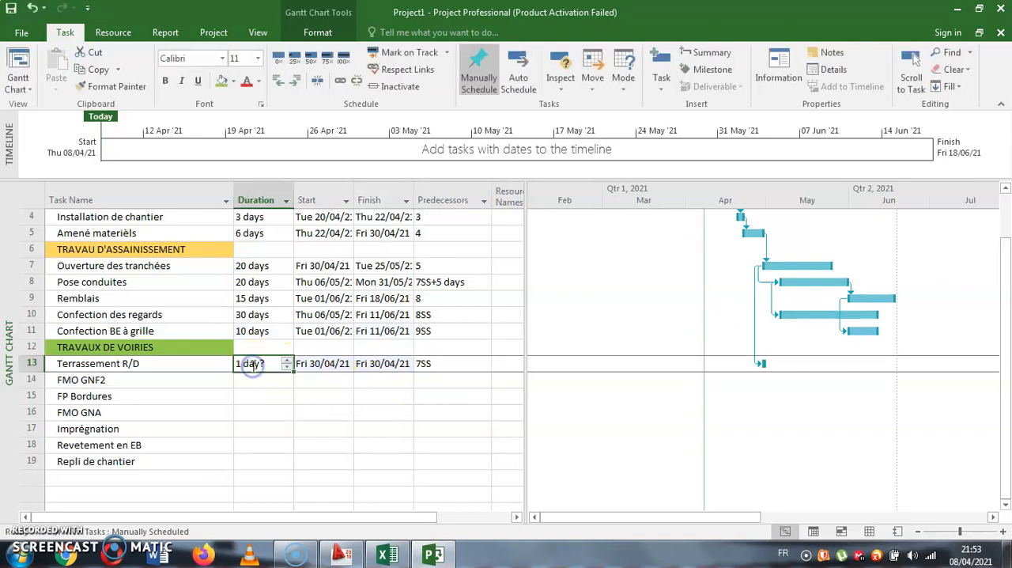
pyautogui.write('30')
pyautogui.press('Return')
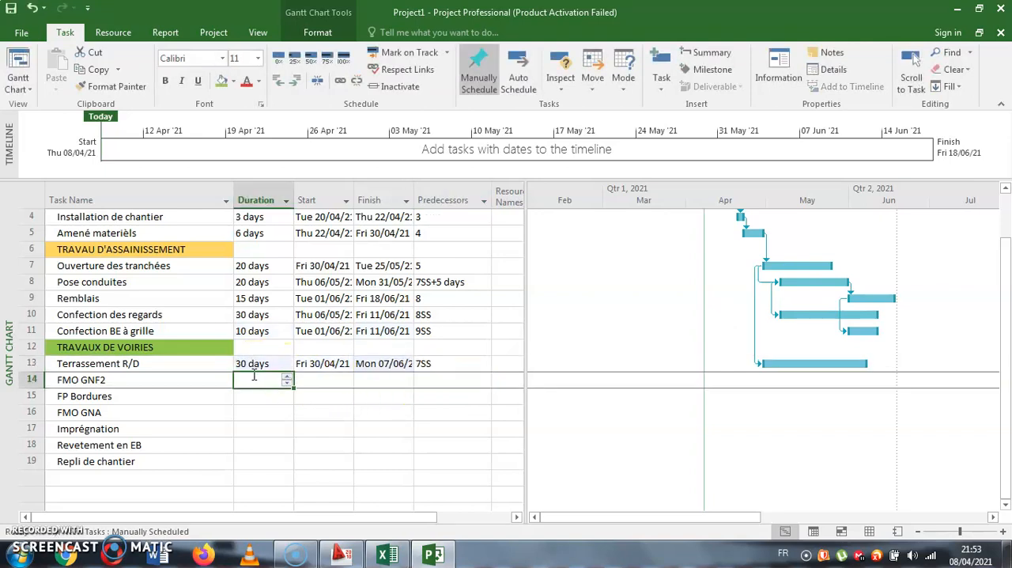
# - Make task 9 the predecessor of FMO GNF2 and set its duration to 20 days
pyautogui.click(448, 381)
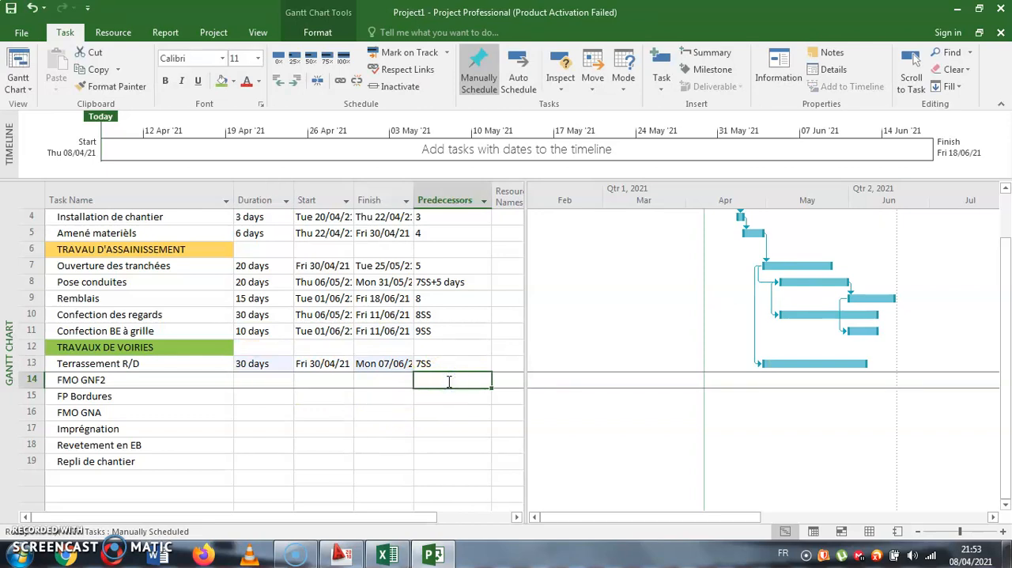
pyautogui.click(175, 314)
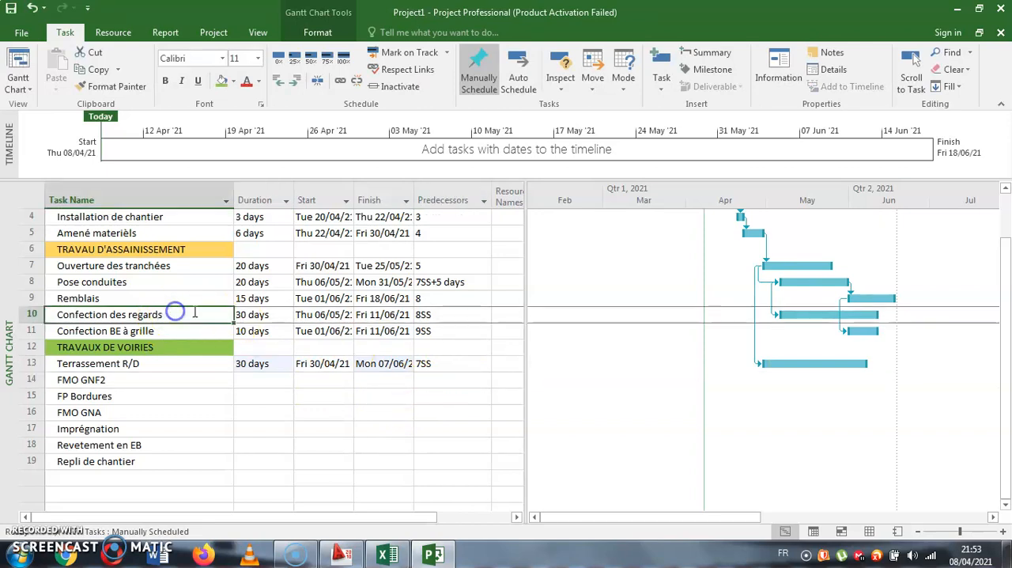
pyautogui.click(858, 316)
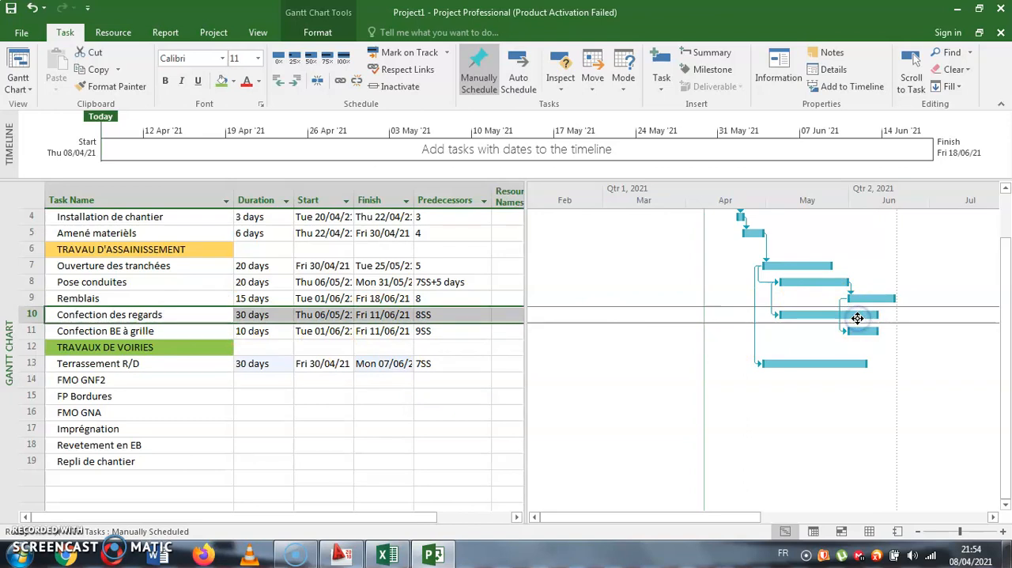
pyautogui.click(894, 297)
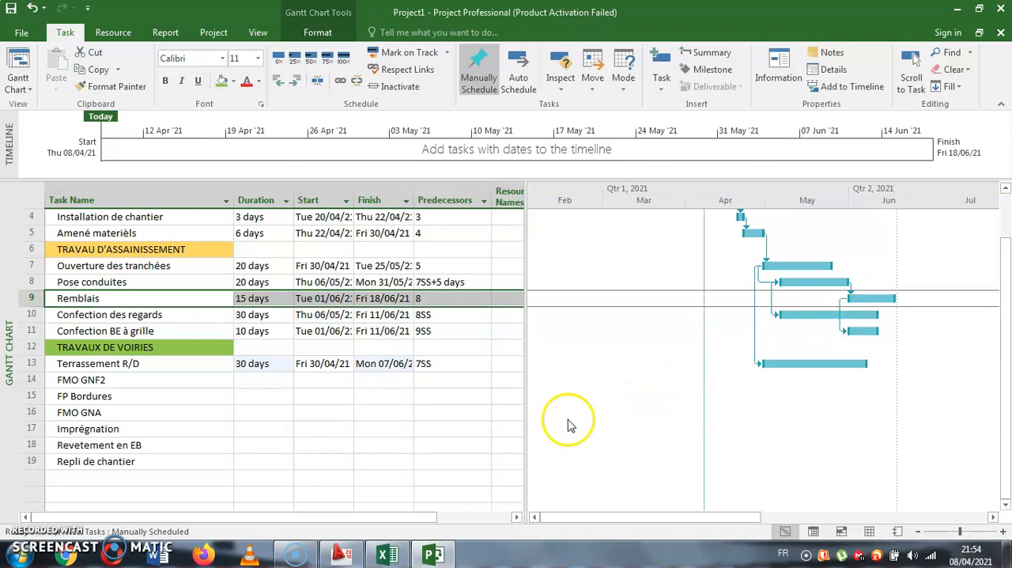
pyautogui.click(449, 368)
pyautogui.click(448, 381)
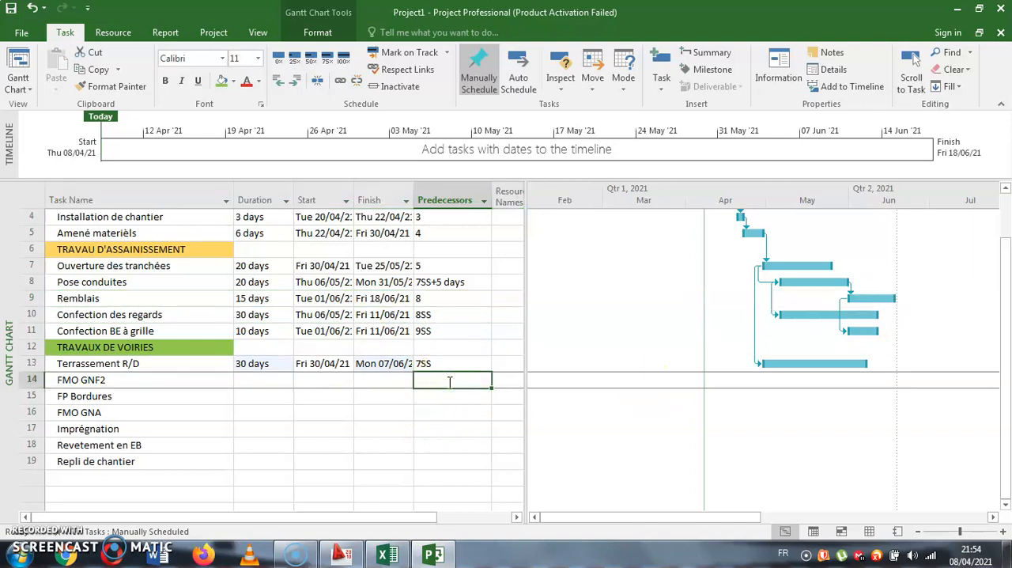
pyautogui.press('Return')
pyautogui.click(268, 380)
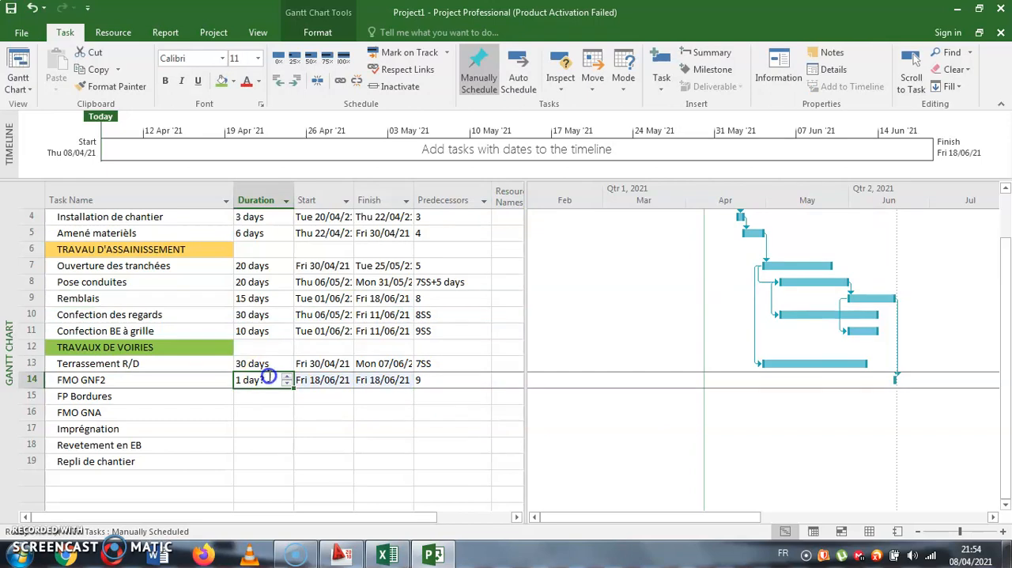
pyautogui.write('20')
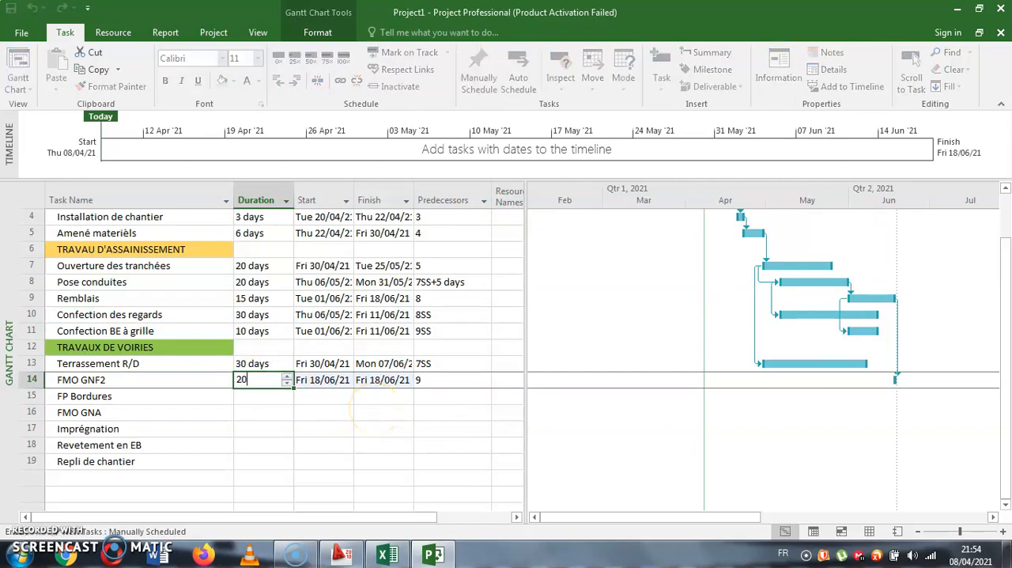
pyautogui.press('Return')
# - Link FP Bordures to its predecessor as 14SS+5 days and set its duration to 20 days
pyautogui.click(430, 400)
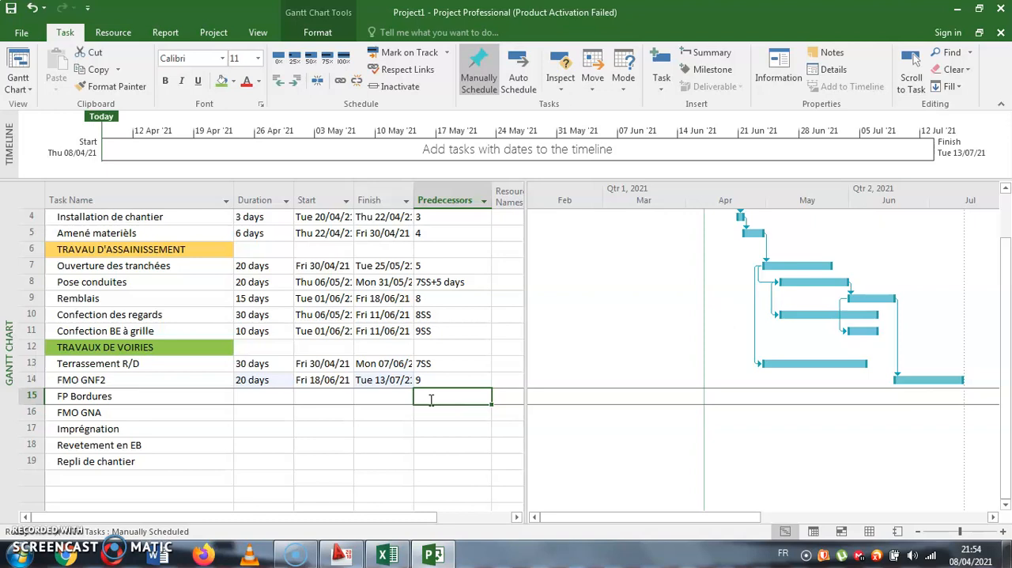
pyautogui.write('14SS+')
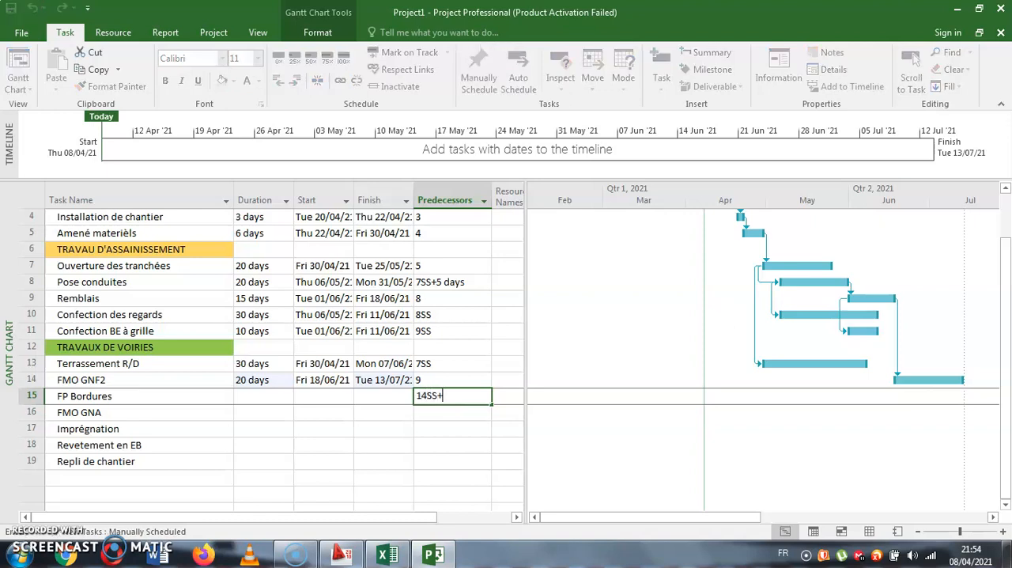
pyautogui.write('5')
pyautogui.press('Return')
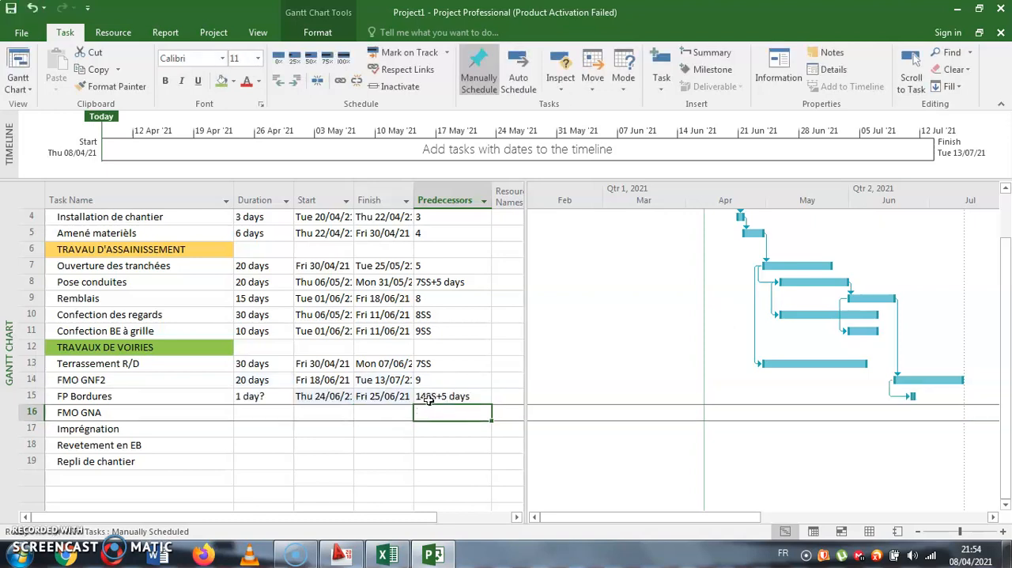
pyautogui.click(472, 380)
pyautogui.click(270, 398)
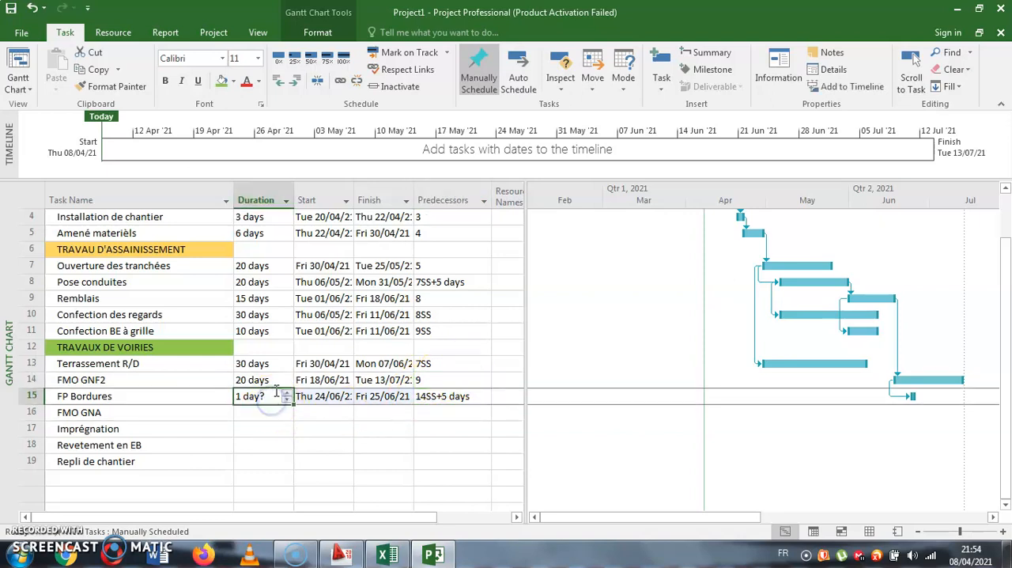
pyautogui.write('20')
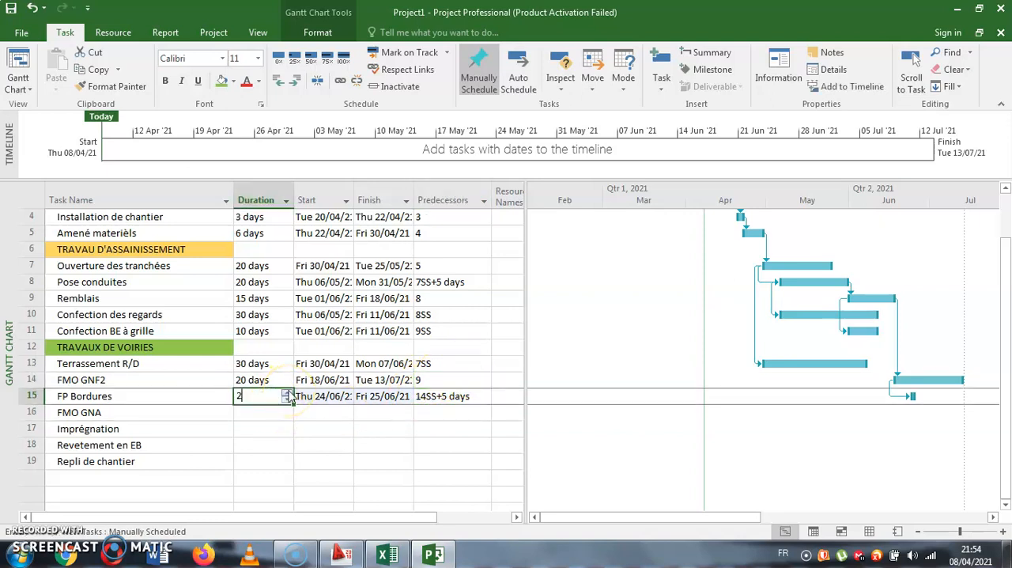
pyautogui.press('Return')
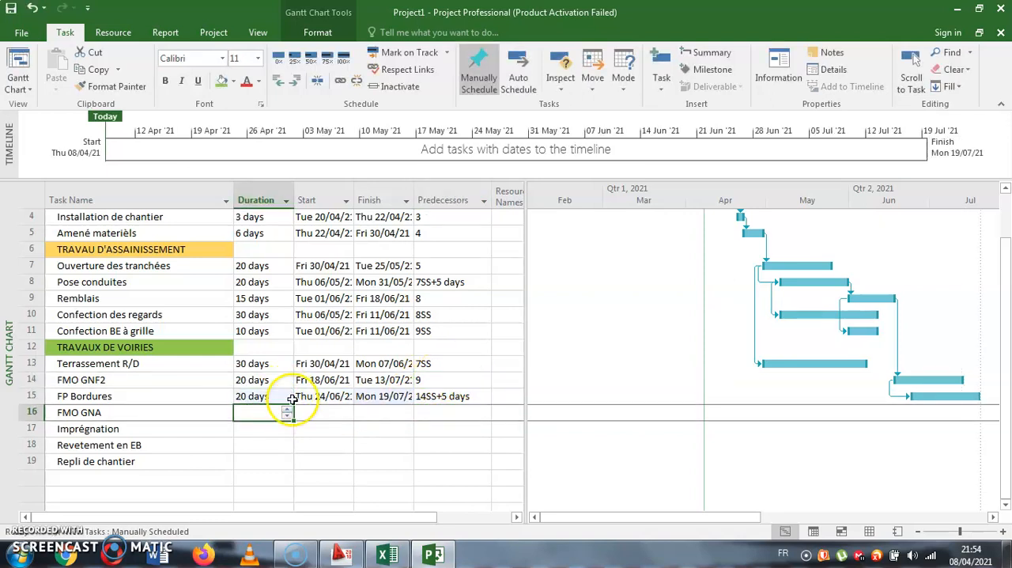
# - Make task 15 the predecessor of FMO GNA and set its duration to 20 days
pyautogui.click(465, 416)
pyautogui.write('1')
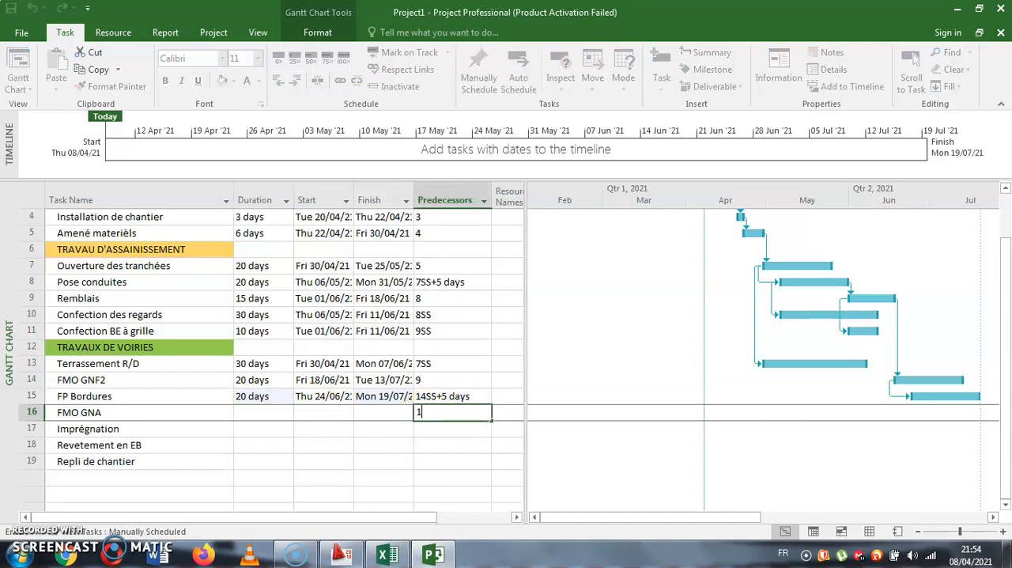
pyautogui.write('5')
pyautogui.press('Return')
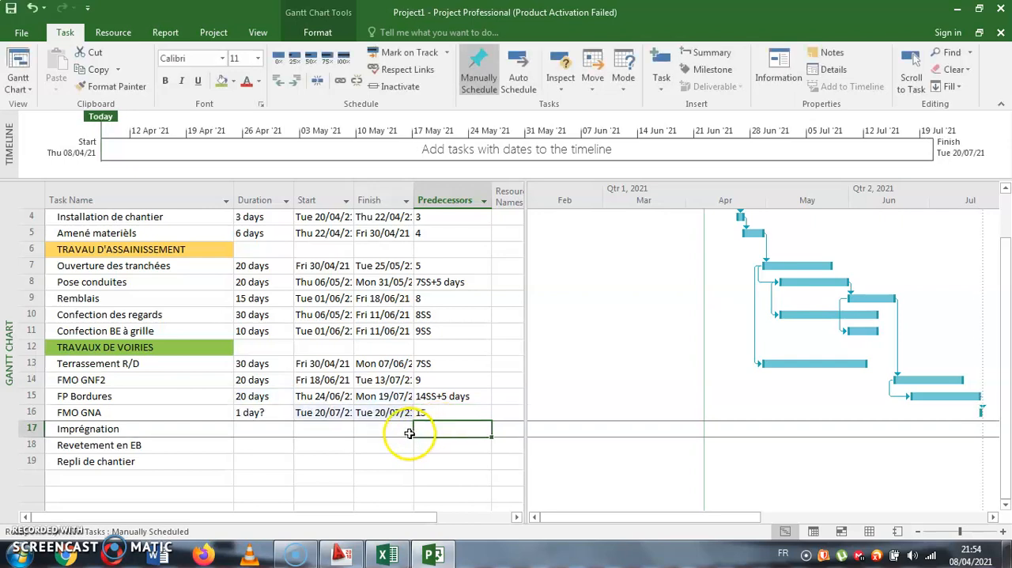
pyautogui.click(264, 412)
pyautogui.write('20')
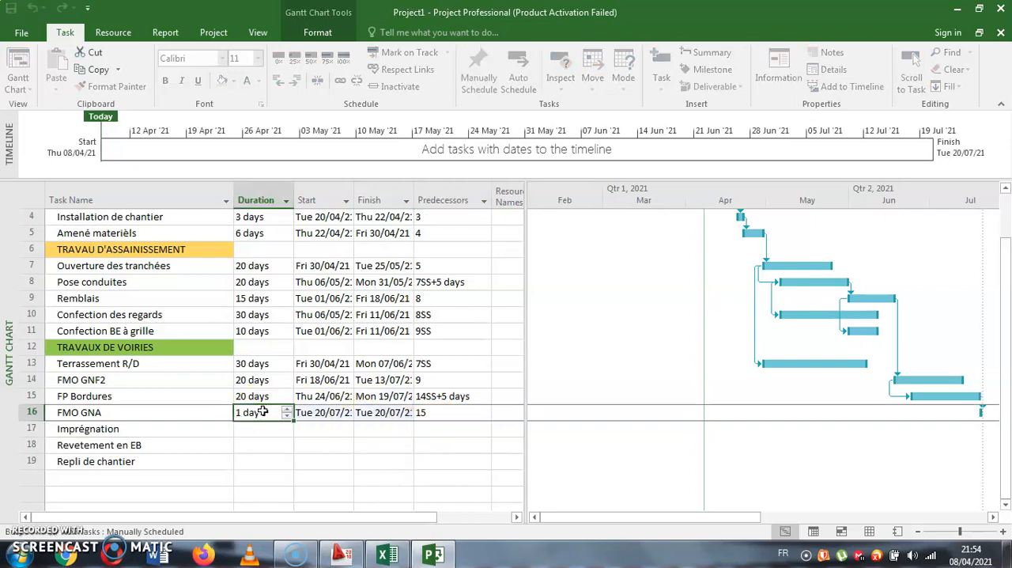
pyautogui.press('Return')
# - Make task 16 the predecessor of Imprégnation and increase its duration to 2 days
pyautogui.click(472, 431)
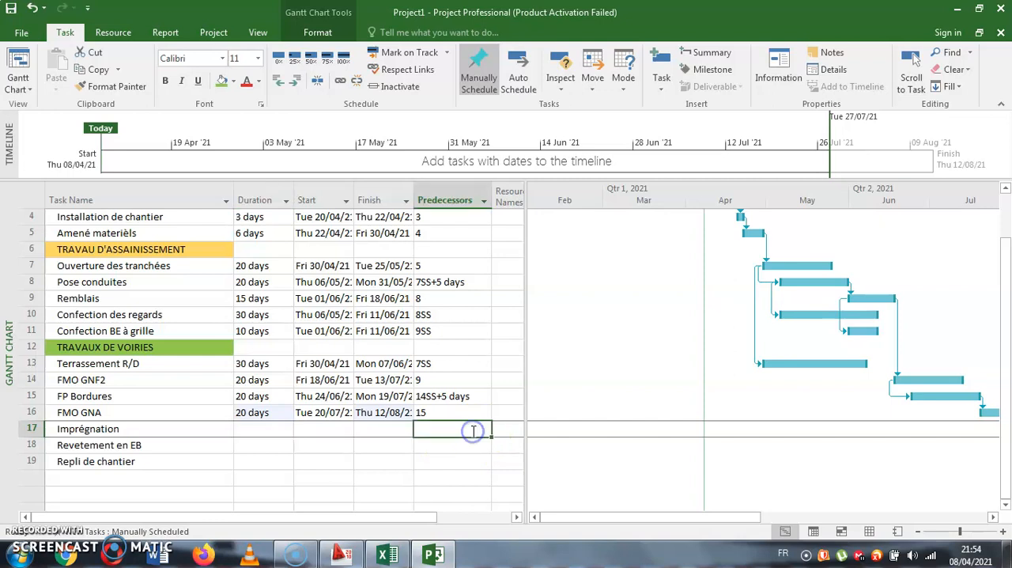
pyautogui.write('16')
pyautogui.press('Return')
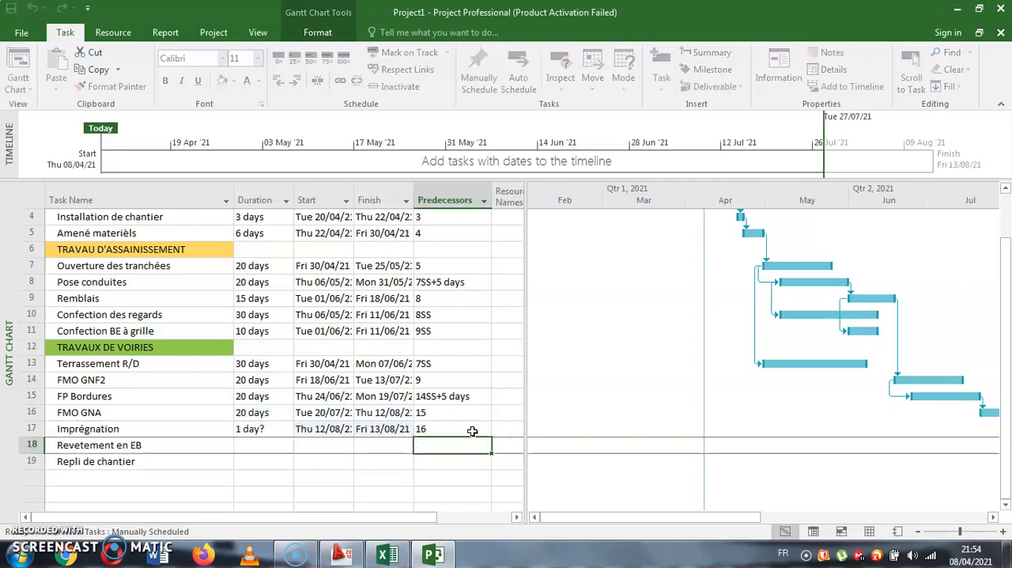
pyautogui.click(263, 428)
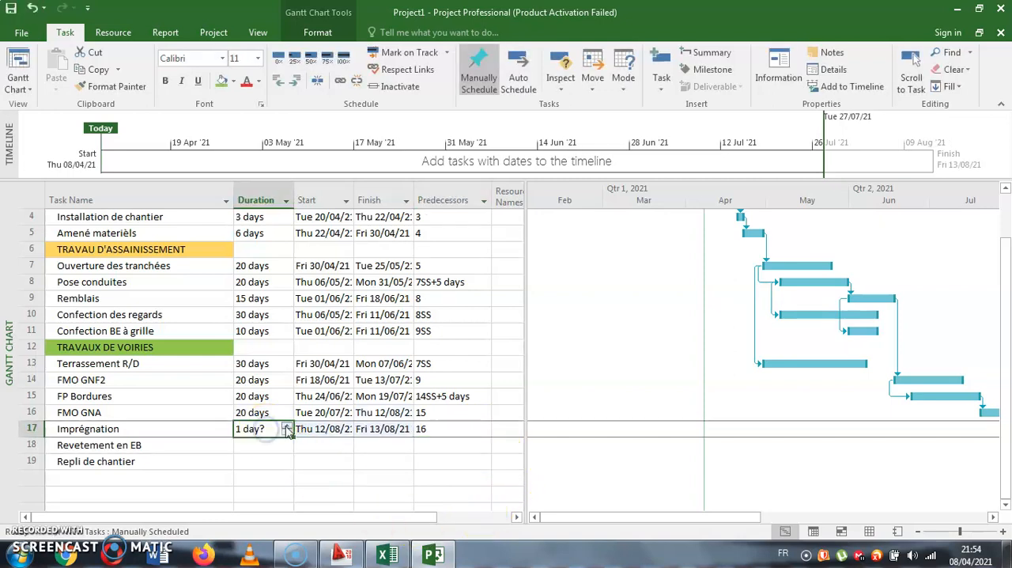
pyautogui.click(287, 426)
# - Make task 17 the predecessor of Revetement en EB and increase its duration to 4 days
pyautogui.click(427, 448)
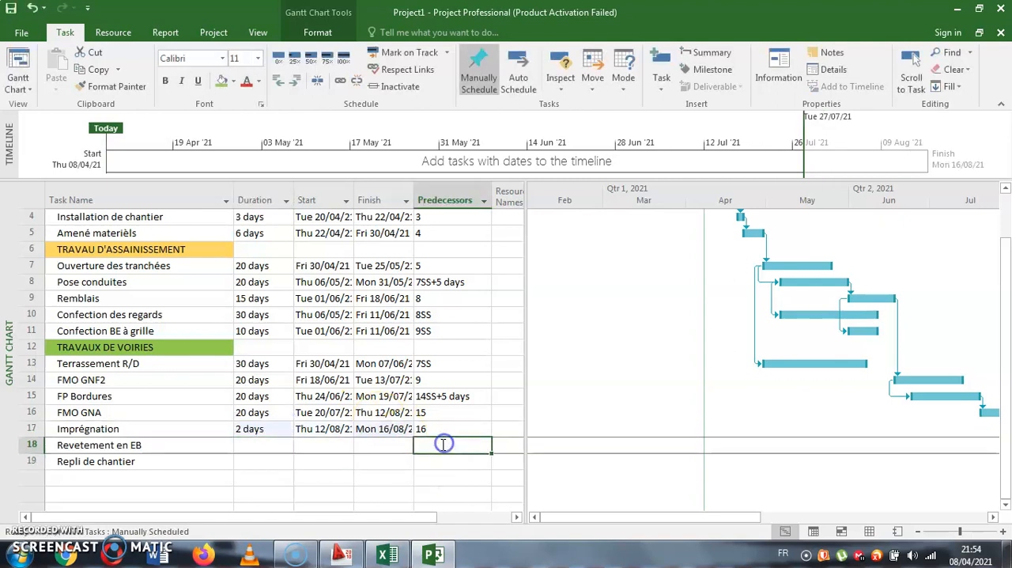
pyautogui.write('17')
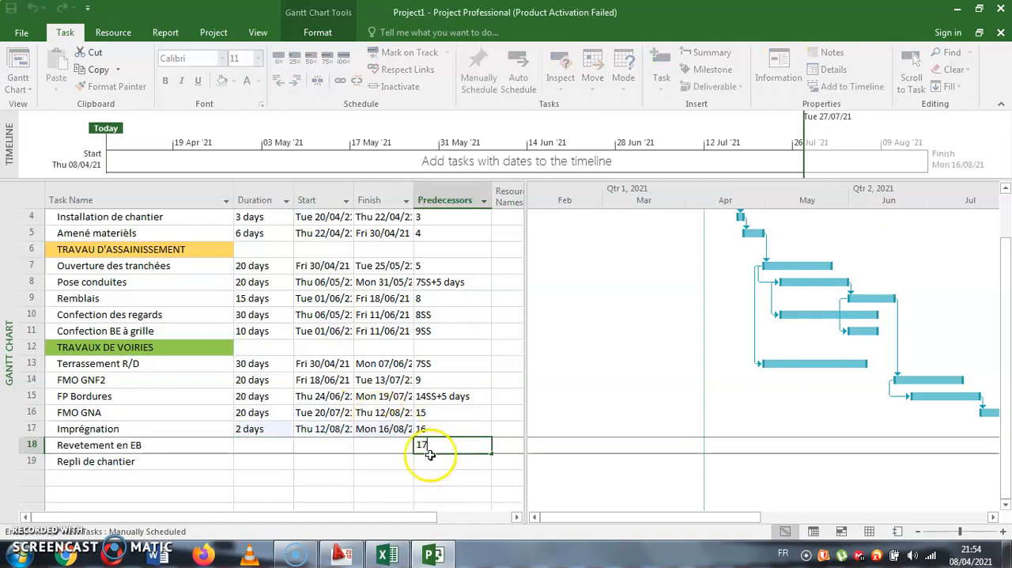
pyautogui.click(279, 446)
pyautogui.click(287, 442)
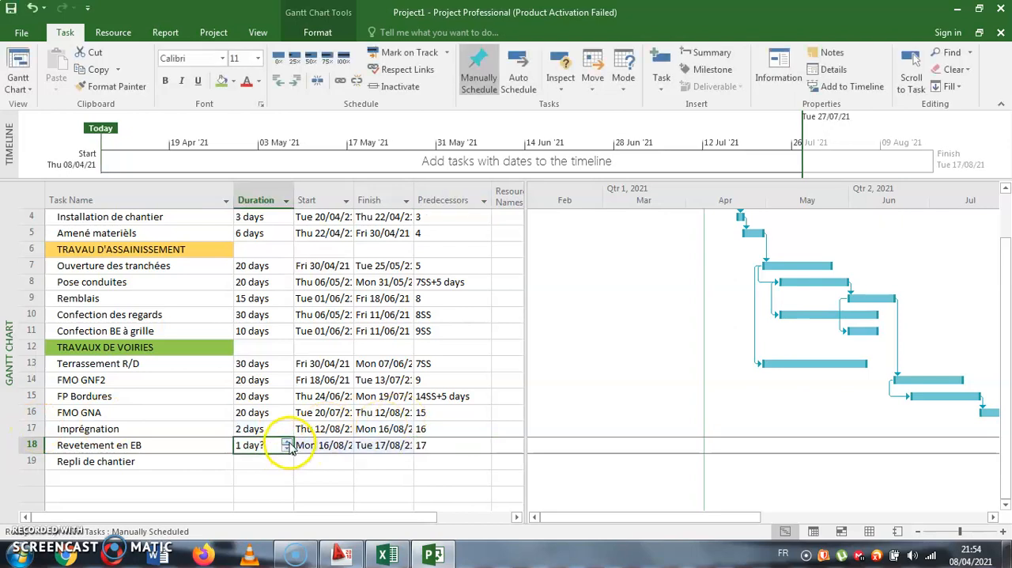
pyautogui.click(288, 443)
pyautogui.click(308, 461)
# - Make task 18 the predecessor of Repli de chantier and set its duration to 7 days
pyautogui.click(451, 467)
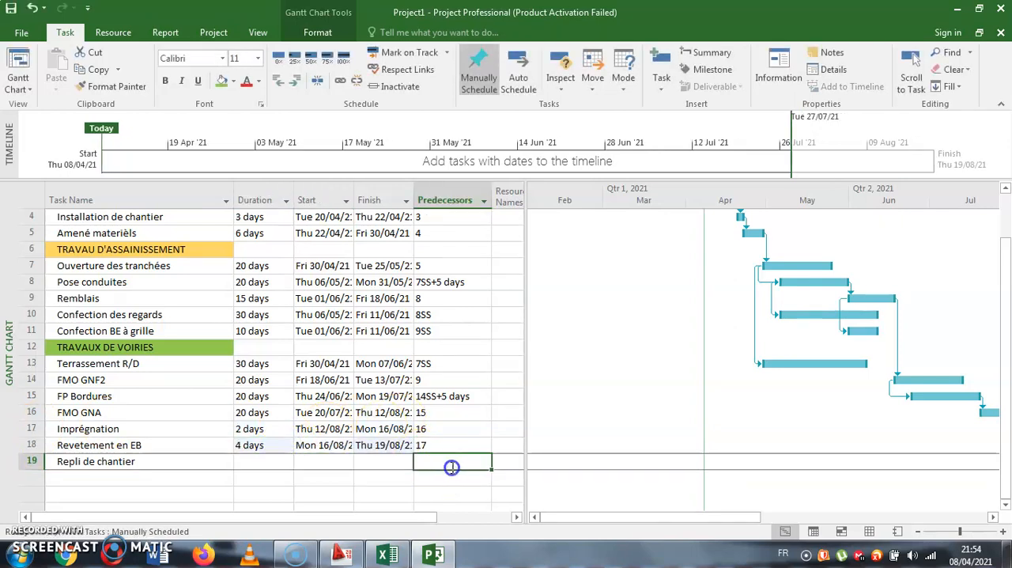
pyautogui.moveTo(728, 517); pyautogui.dragTo(801, 518)
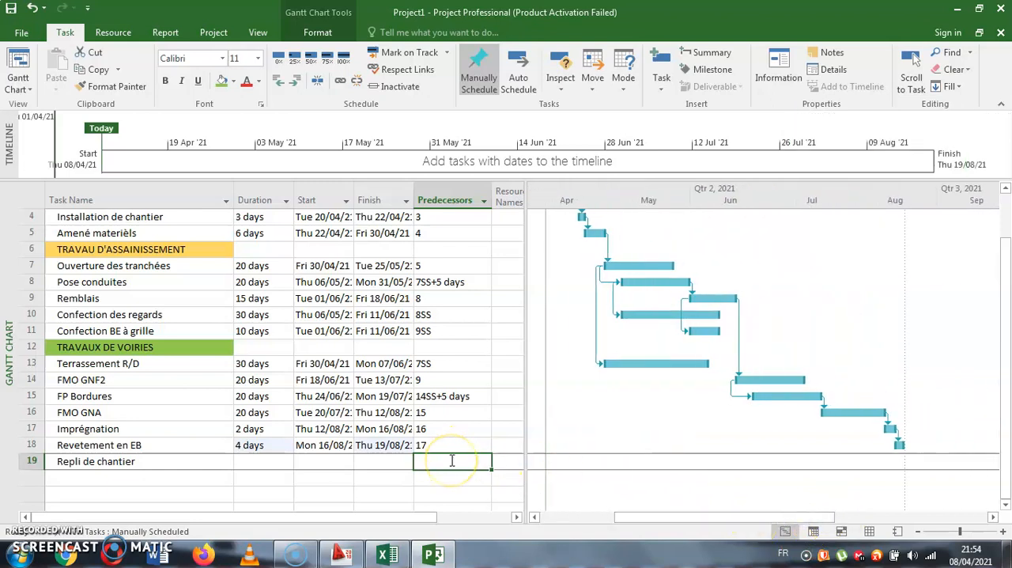
pyautogui.write('18')
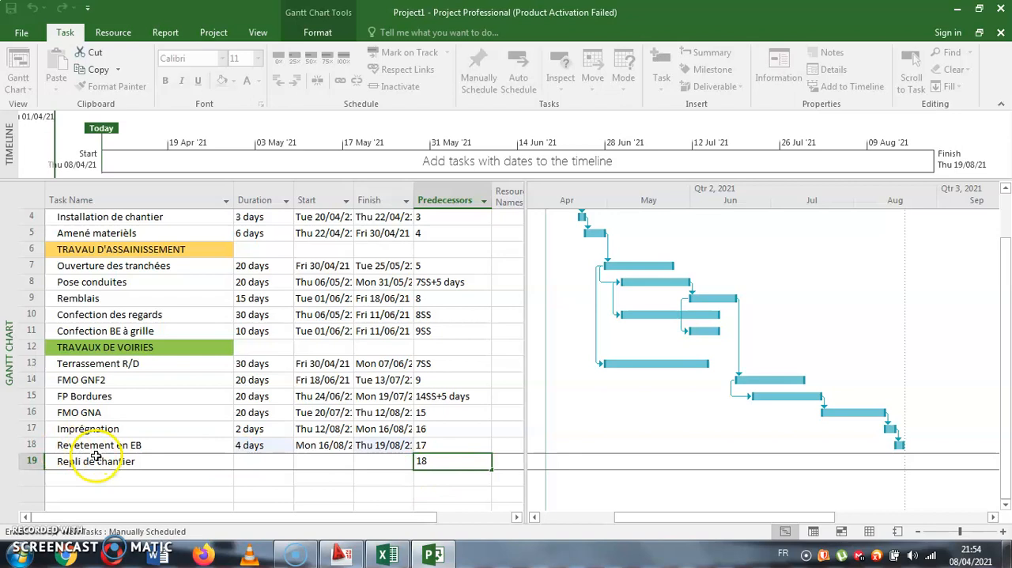
pyautogui.press('Return')
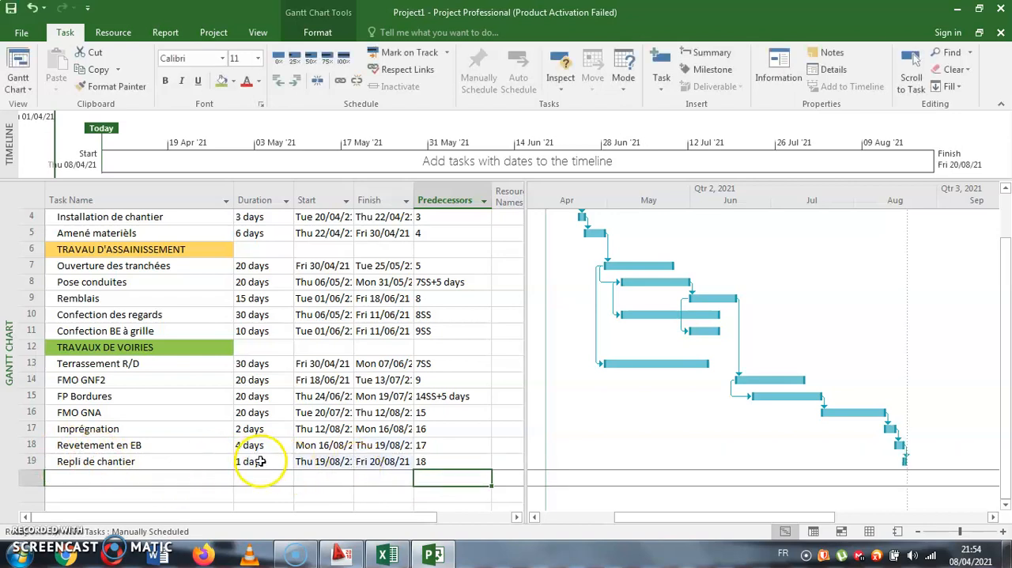
pyautogui.click(256, 463)
pyautogui.write('7')
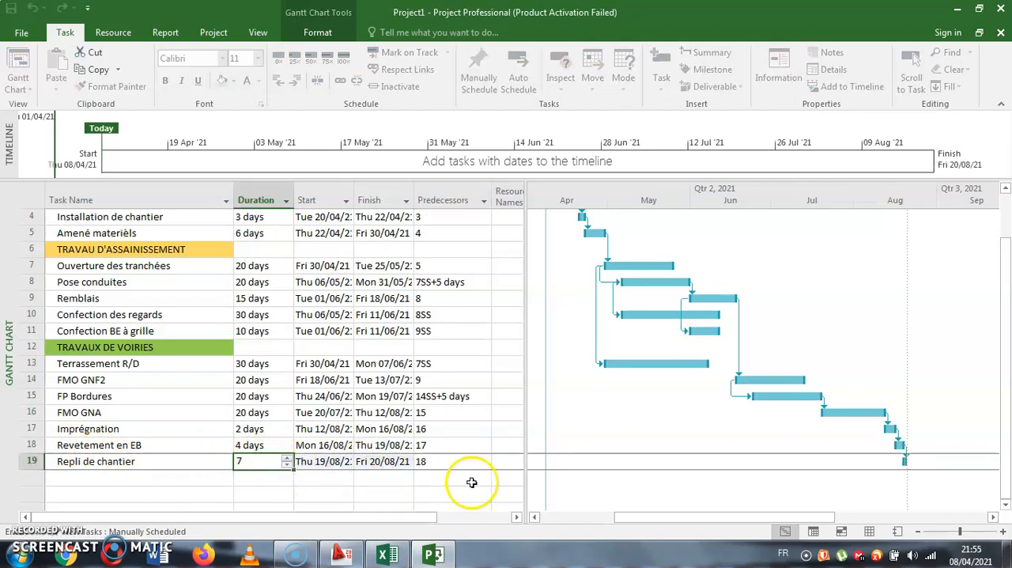
pyautogui.press('Return')
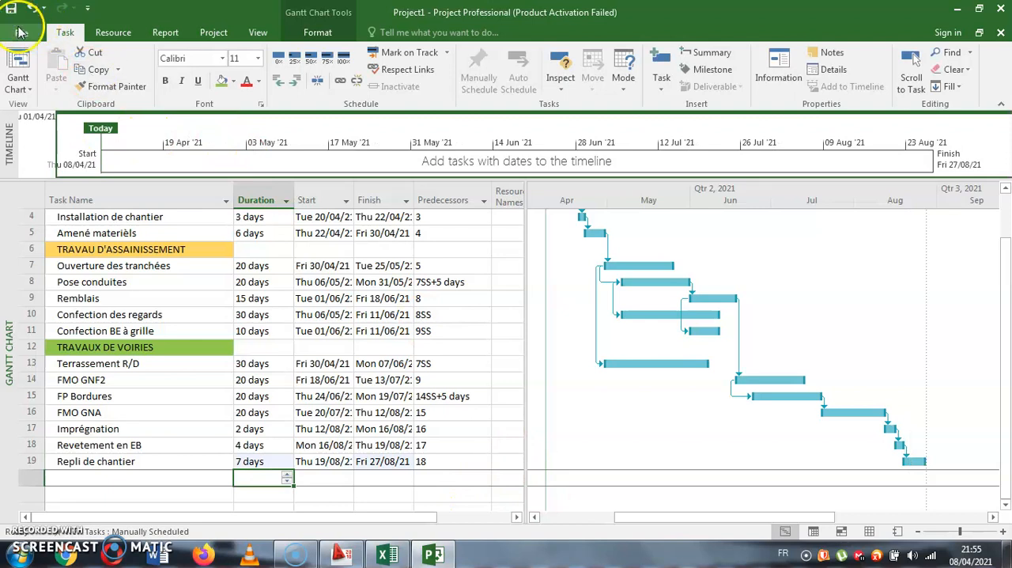
# - Save the project on the Desktop under the file name PROJET 1
pyautogui.click(11, 10)
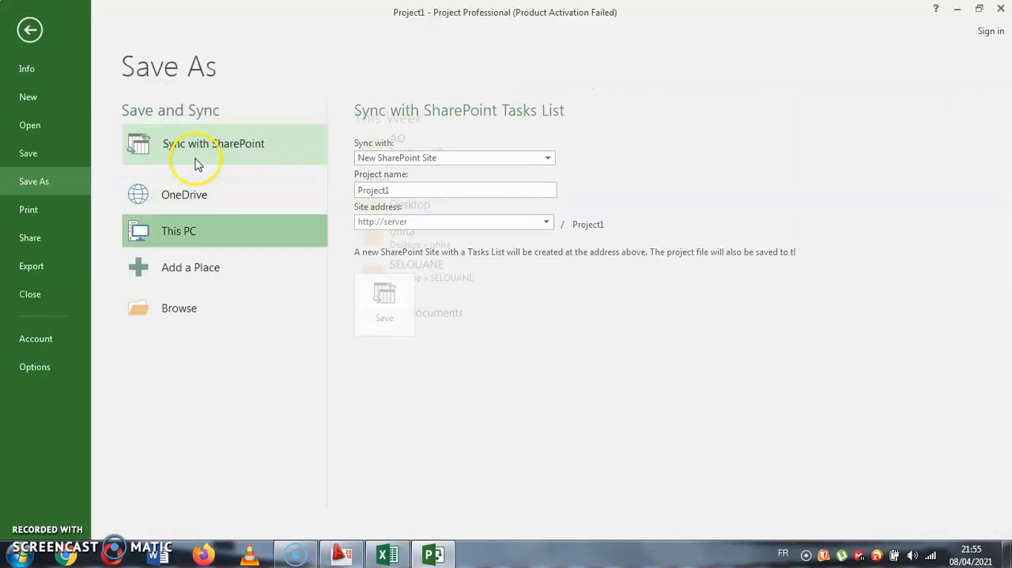
pyautogui.click(437, 207)
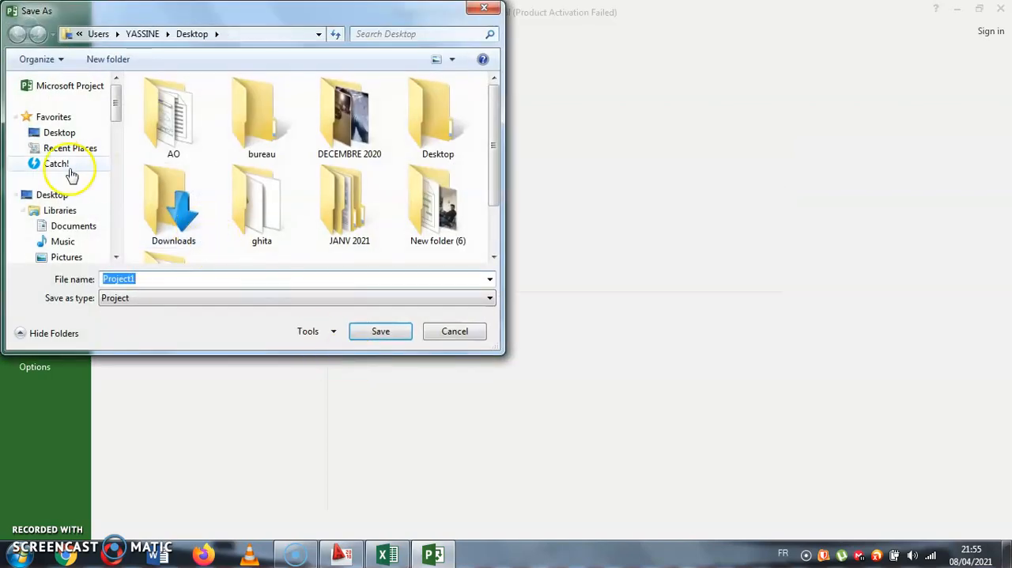
pyautogui.click(57, 132)
pyautogui.doubleClick(172, 279)
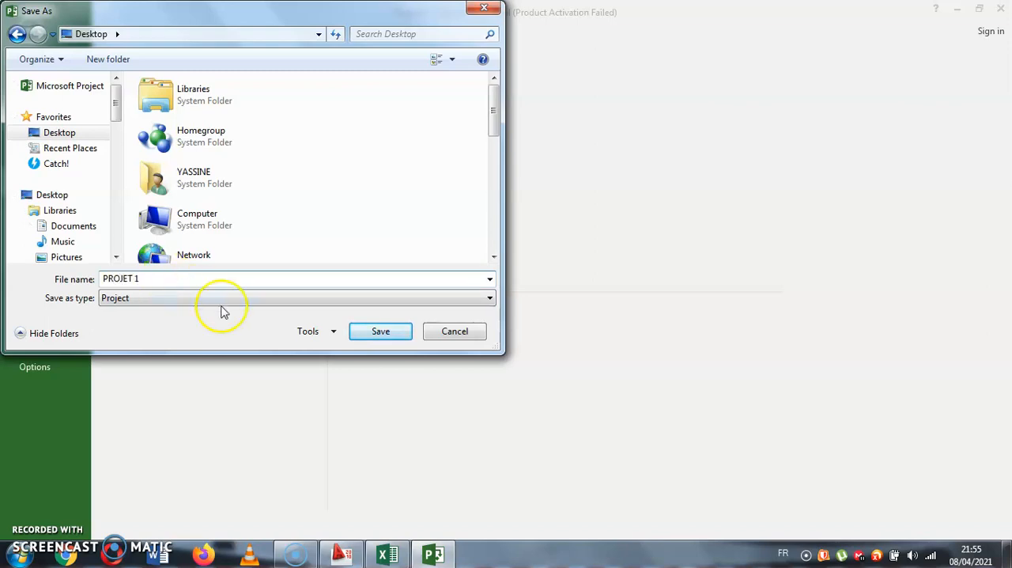
pyautogui.click(383, 333)
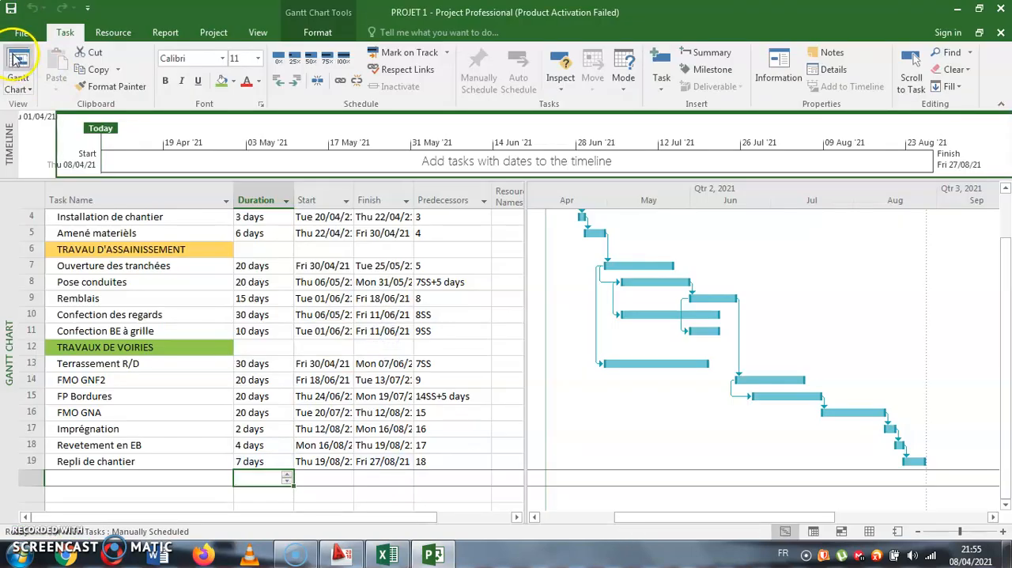
# - Open the print settings of the project and choose Foxit Reader PDF Printer as the printer
pyautogui.click(22, 33)
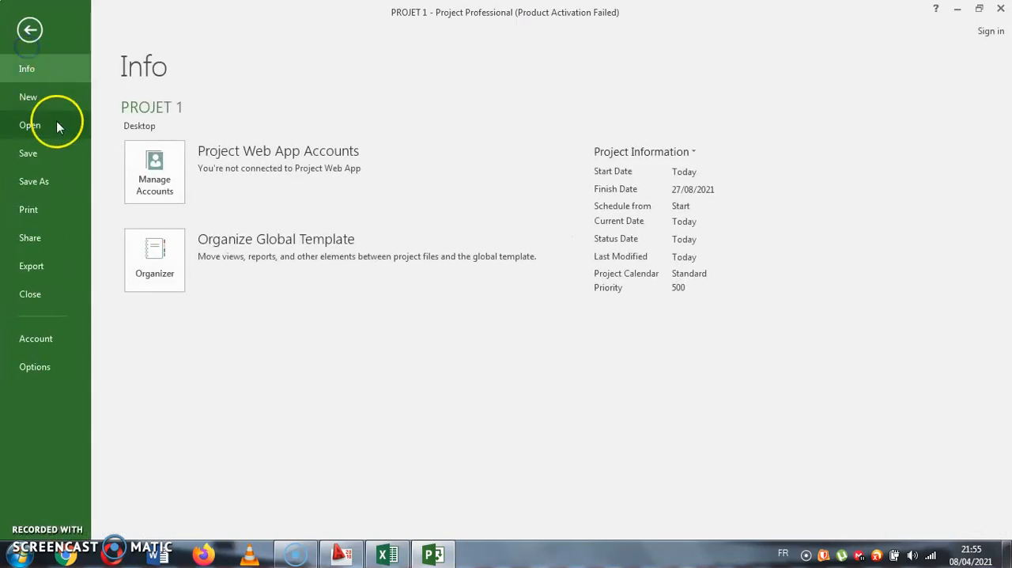
pyautogui.click(37, 216)
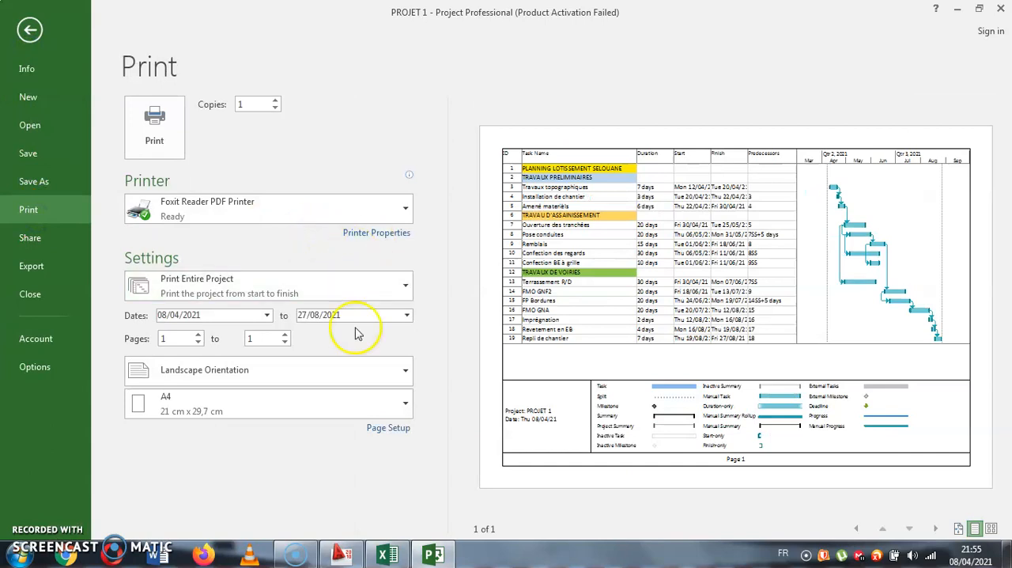
pyautogui.click(270, 204)
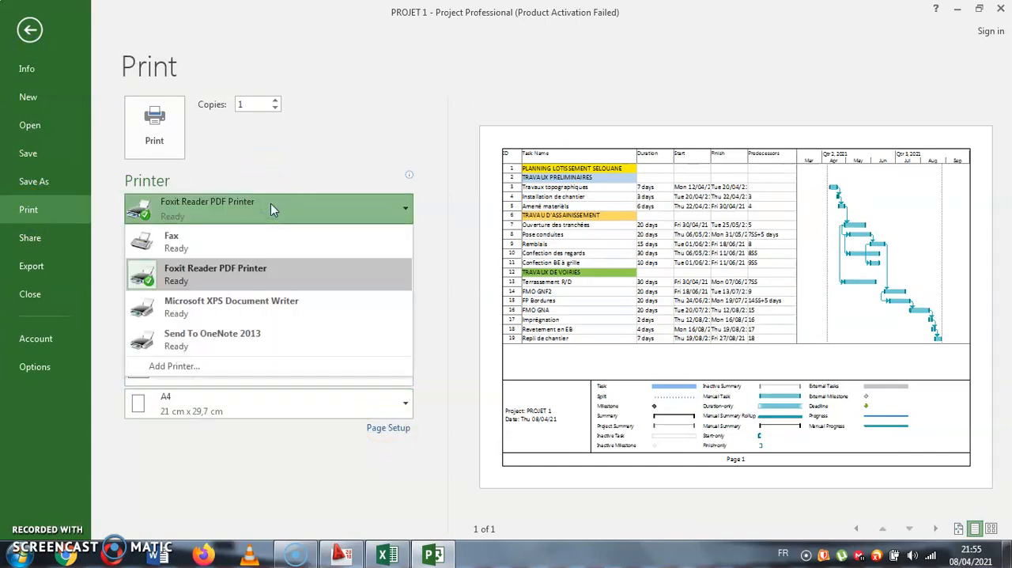
pyautogui.click(239, 277)
# - Add the centered page header text "PROJET FATH SELOUANE" in the page setup
pyautogui.click(386, 425)
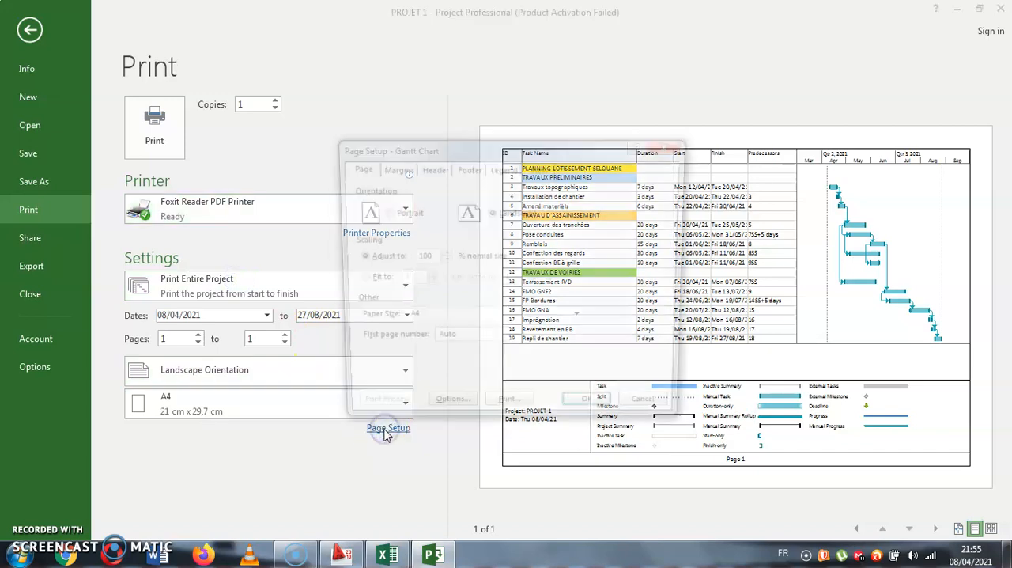
pyautogui.click(430, 168)
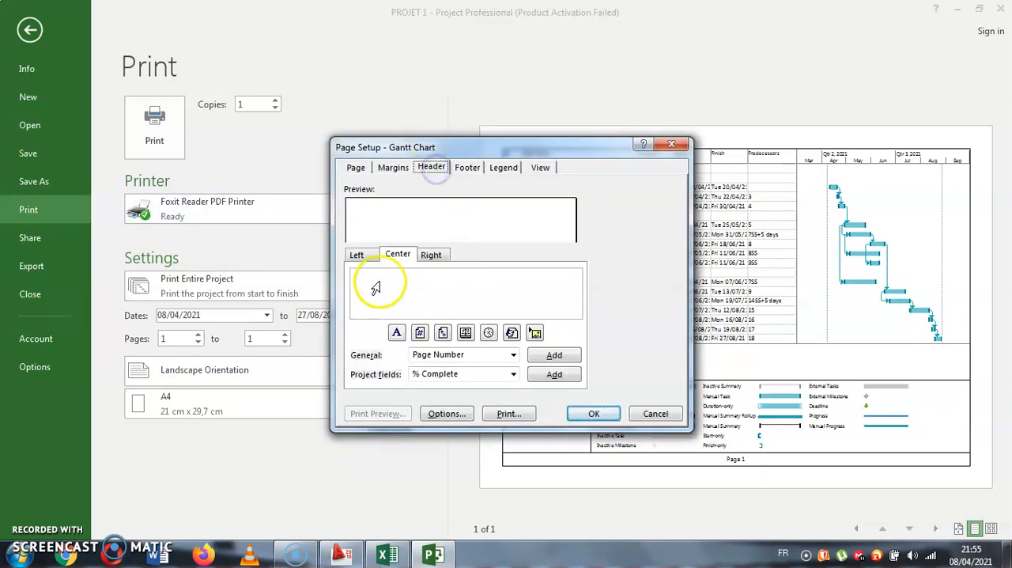
pyautogui.click(437, 286)
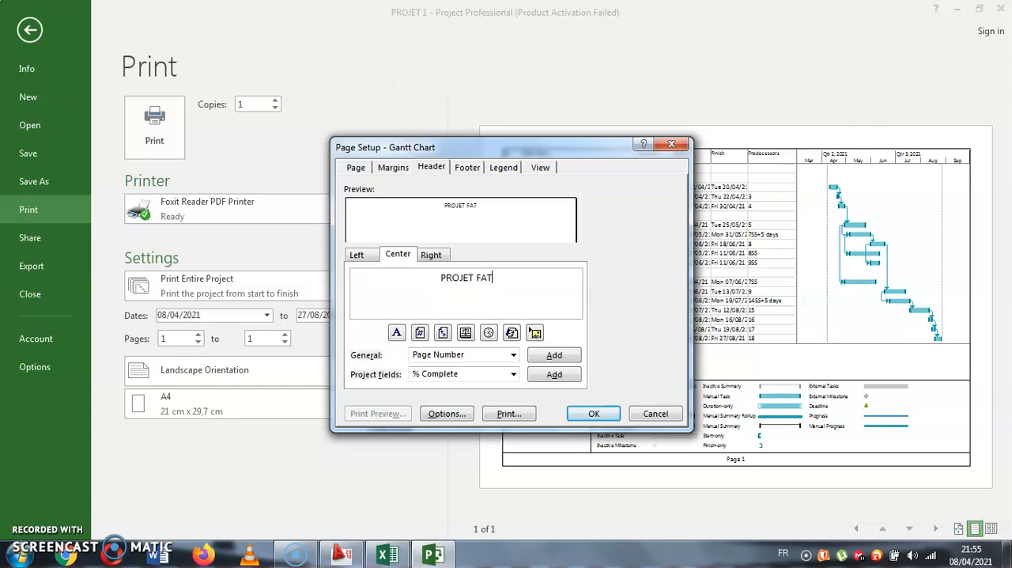
pyautogui.write('PROJET FATH SELOUANE')
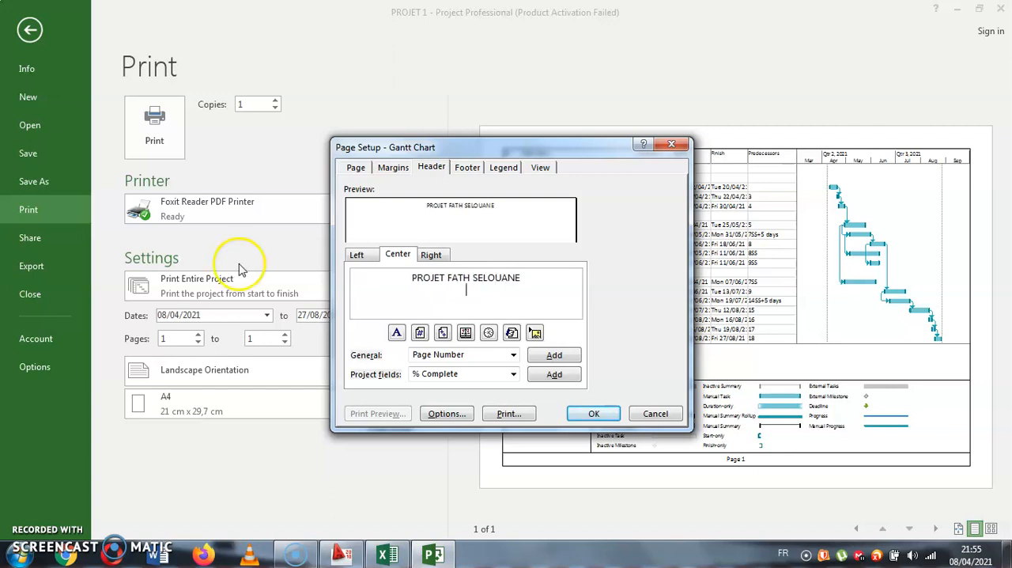
# - Insert the DHW Maitrise logo picture from the Desktop into the left section of the page header
pyautogui.click(357, 255)
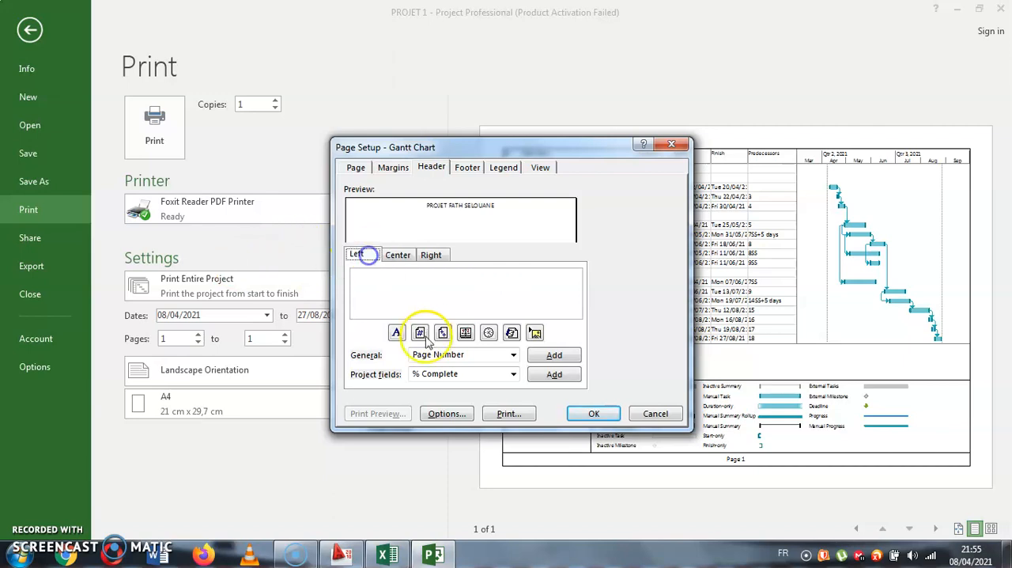
pyautogui.click(536, 334)
pyautogui.click(380, 292)
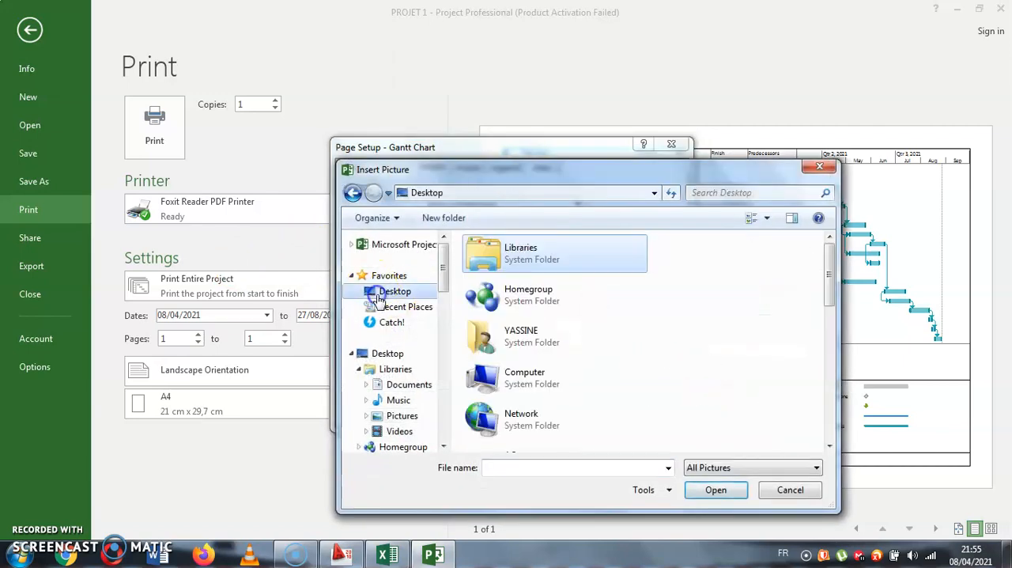
pyautogui.scroll(-5, 491, 340)
pyautogui.doubleClick(514, 387)
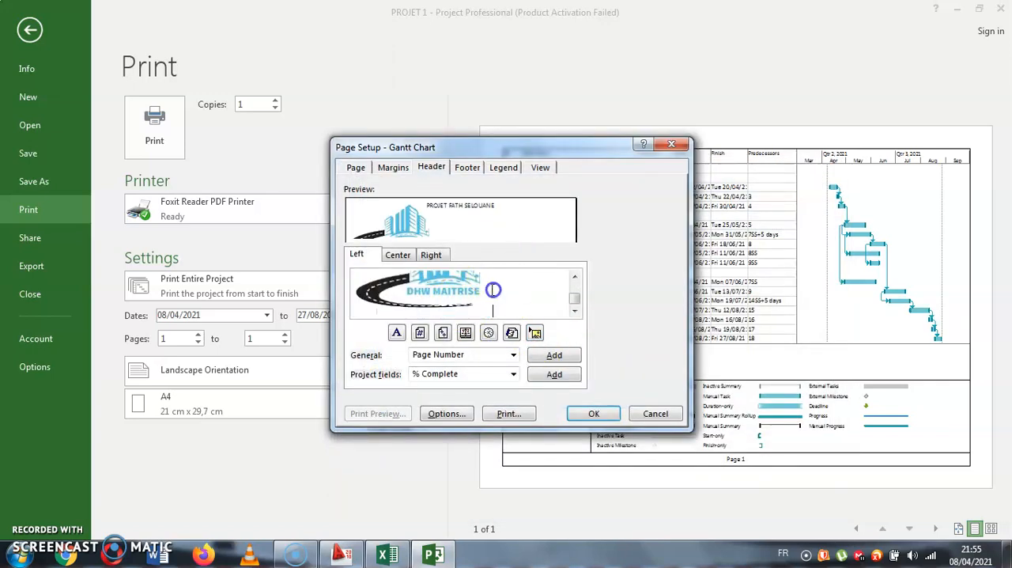
# - Insert the Al Omrane logo picture from the Desktop into the right header section and apply the page setup
pyautogui.click(431, 254)
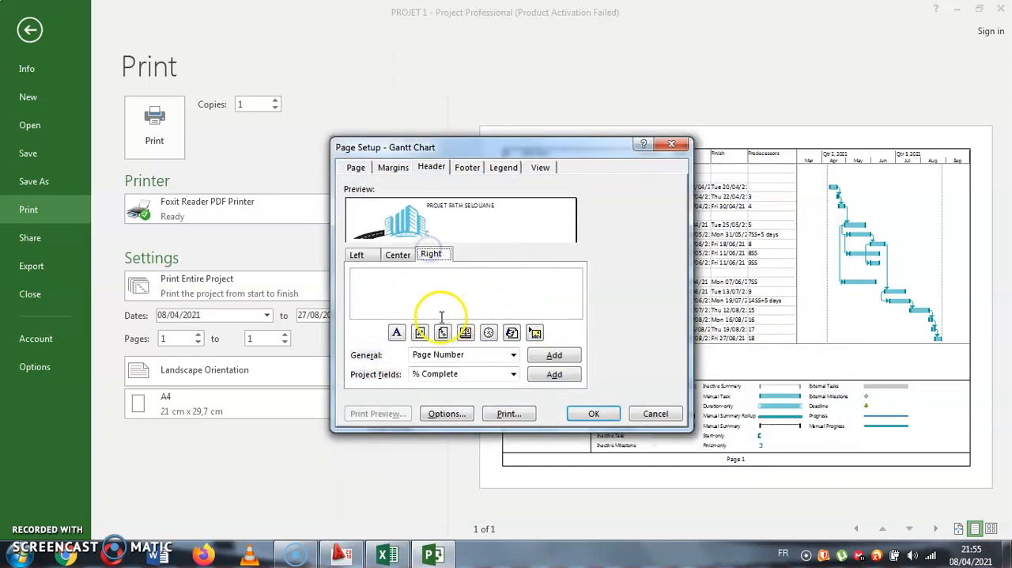
pyautogui.click(534, 332)
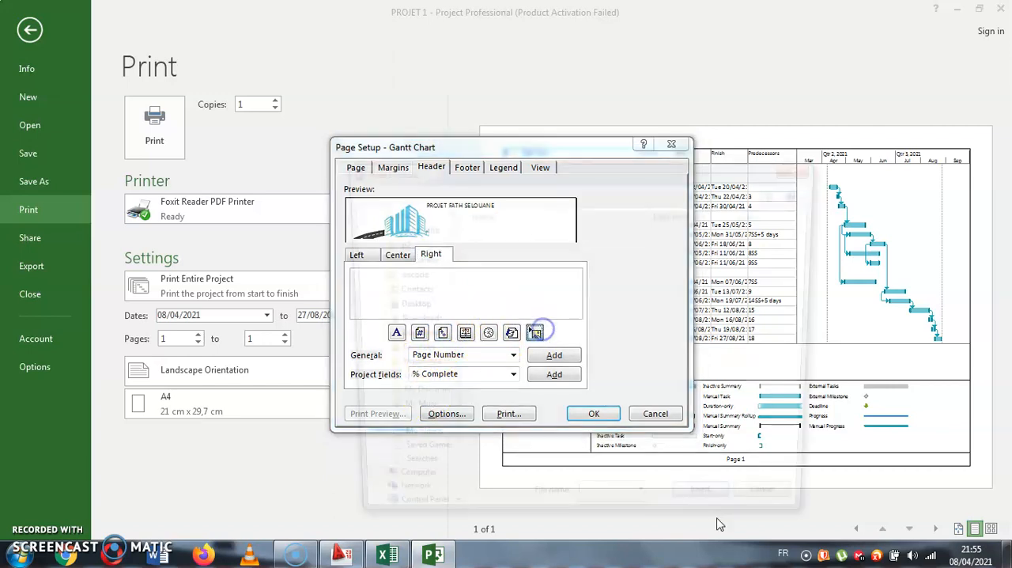
pyautogui.moveTo(444, 306); pyautogui.dragTo(441, 270)
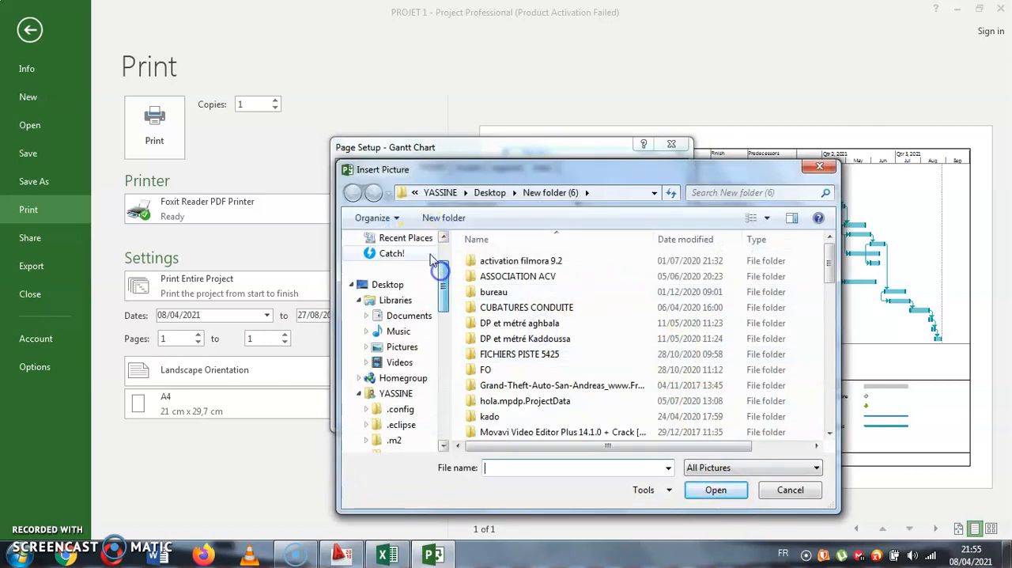
pyautogui.click(385, 284)
pyautogui.scroll(-3, 592, 317)
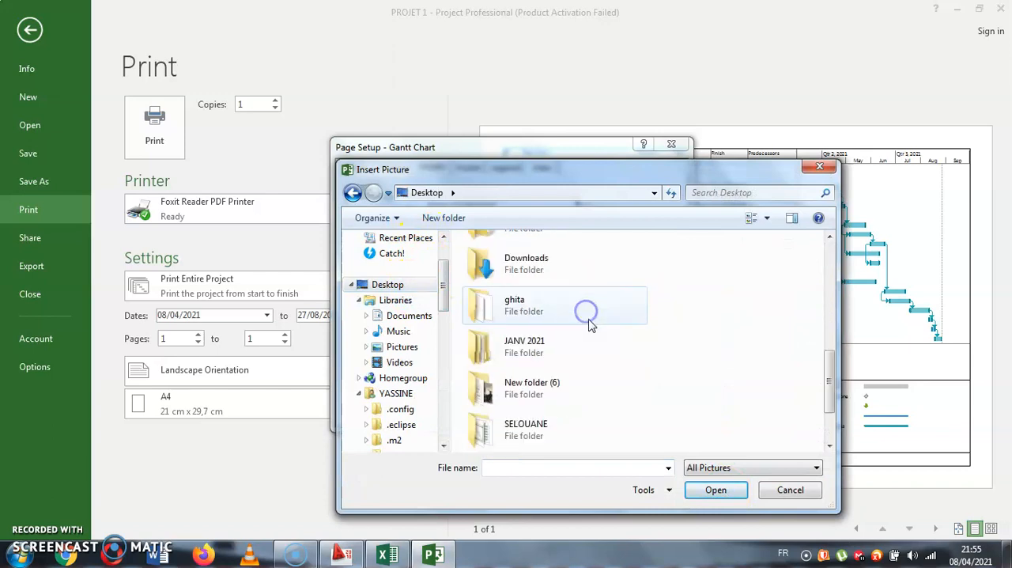
pyautogui.scroll(-3, 592, 340)
pyautogui.doubleClick(544, 428)
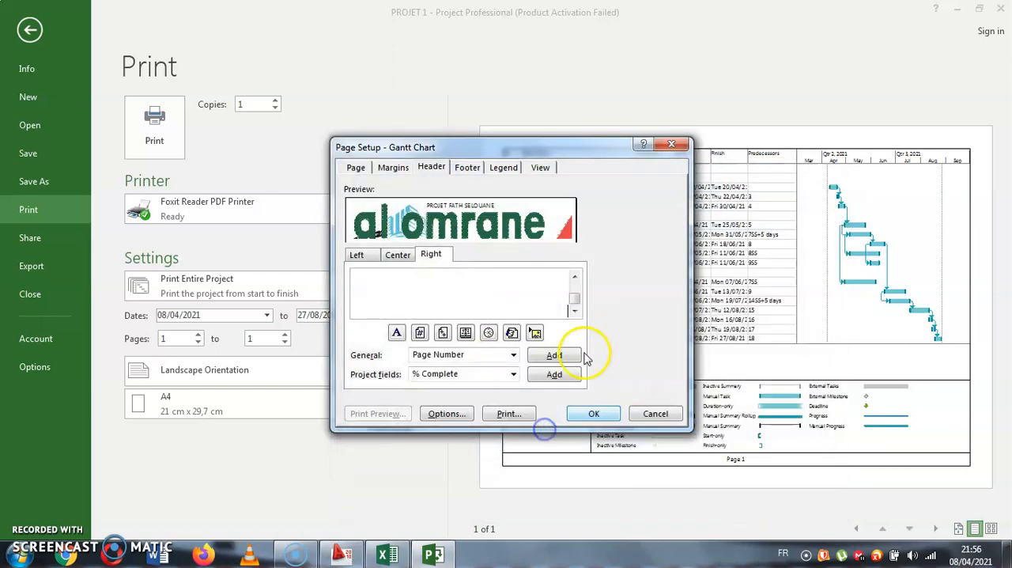
pyautogui.click(454, 283)
pyautogui.click(585, 412)
pyautogui.click(393, 428)
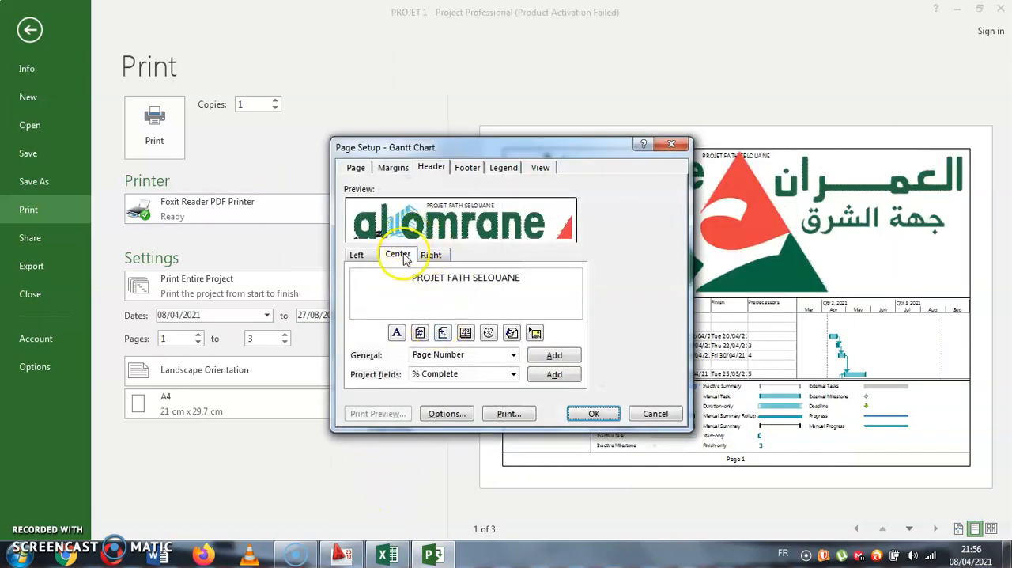
pyautogui.click(365, 260)
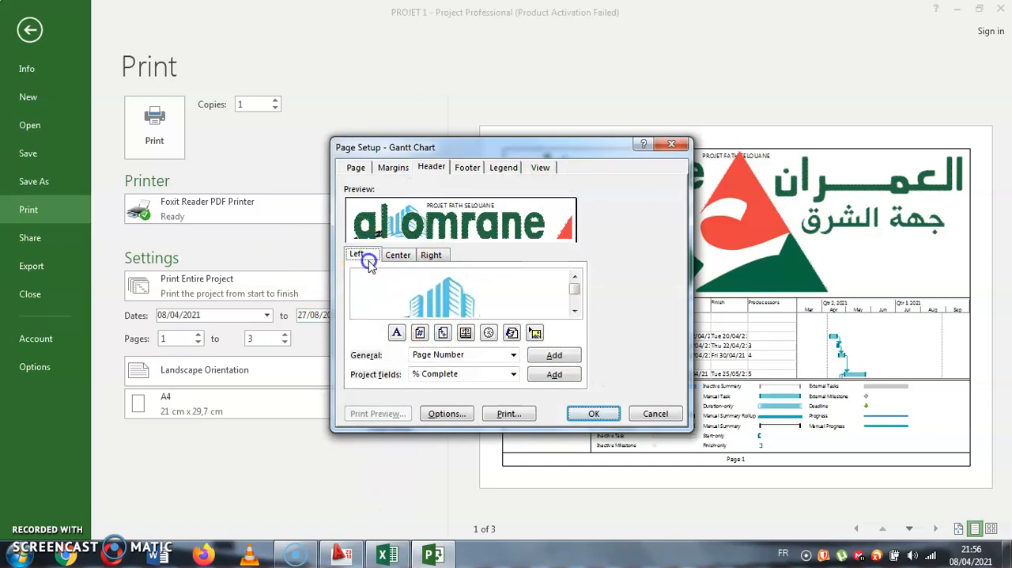
pyautogui.click(416, 292)
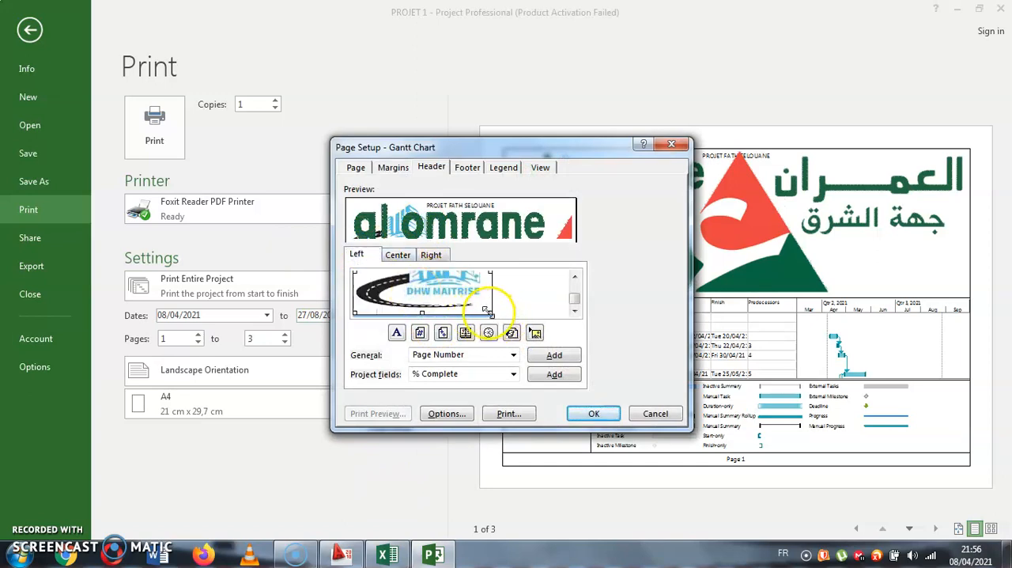
pyautogui.moveTo(491, 309); pyautogui.dragTo(413, 281)
pyautogui.click(431, 255)
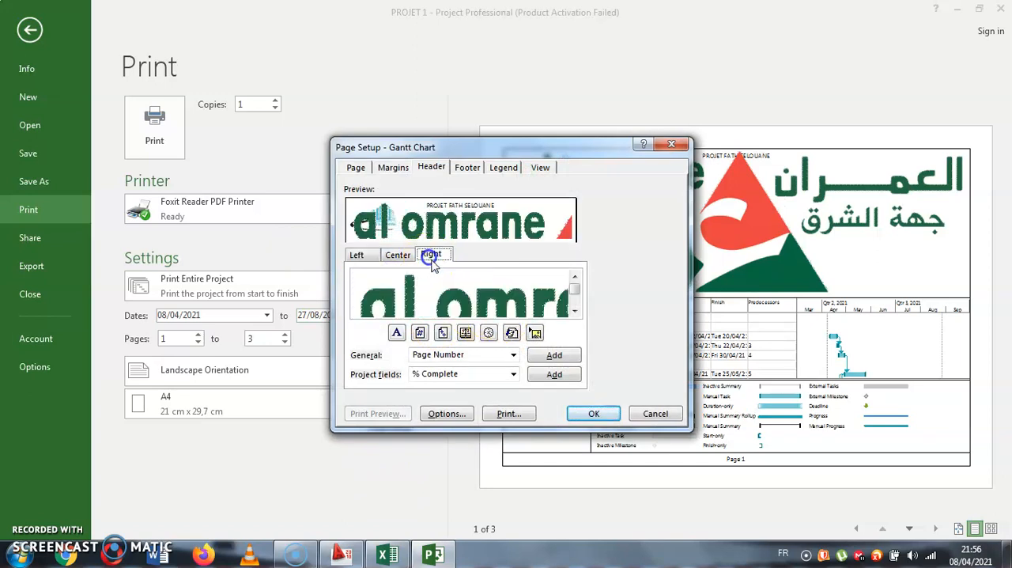
pyautogui.click(469, 286)
pyautogui.moveTo(567, 312); pyautogui.dragTo(531, 276)
pyautogui.moveTo(575, 304); pyautogui.dragTo(569, 299)
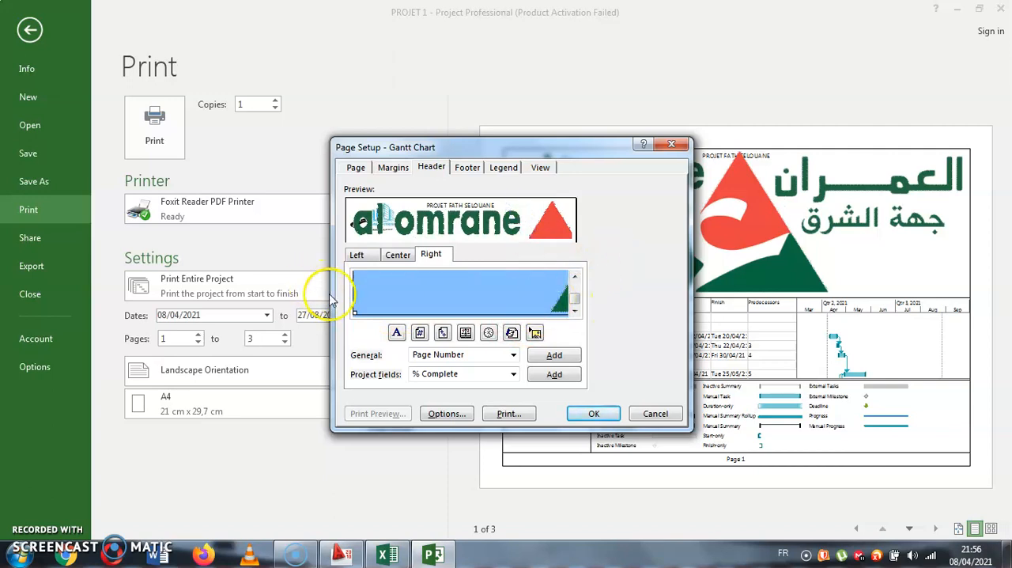
pyautogui.moveTo(356, 308); pyautogui.dragTo(569, 279)
pyautogui.click(492, 328)
pyautogui.click(518, 301)
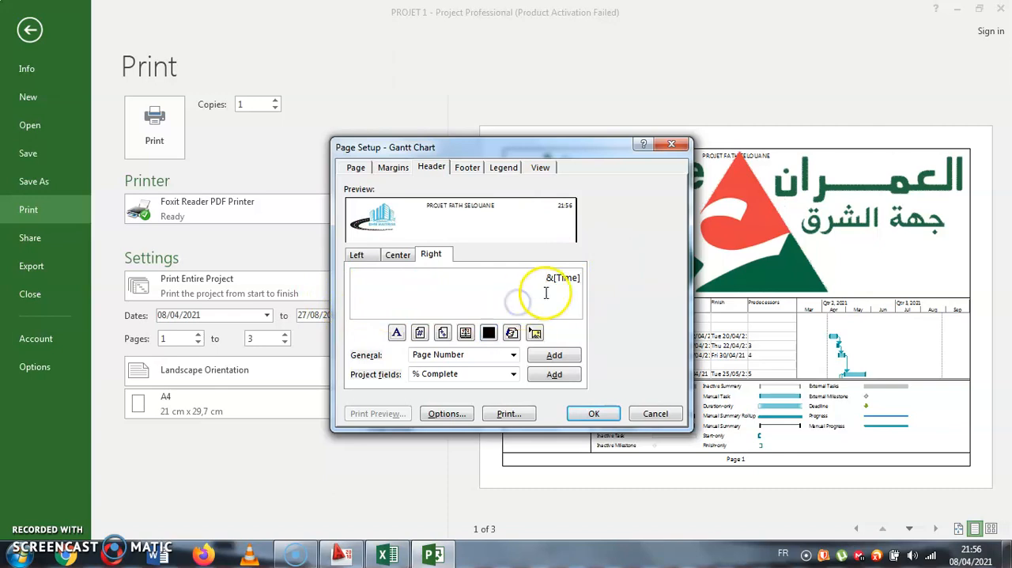
pyautogui.press('Return')
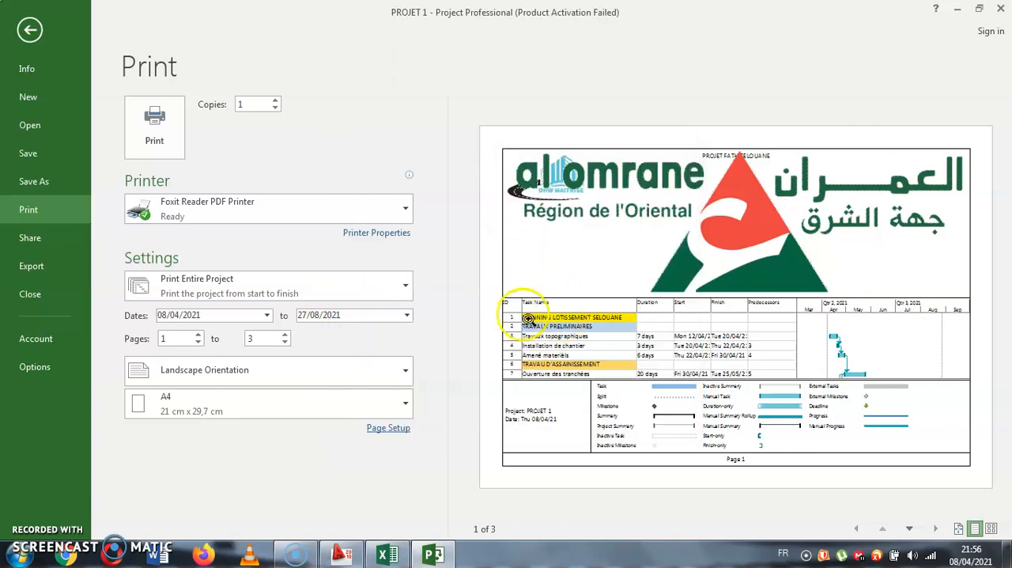
pyautogui.click(602, 264)
pyautogui.click(601, 269)
# - Shrink the Al Omrane logo in the right header section to a small picture and apply the page setup
pyautogui.click(373, 430)
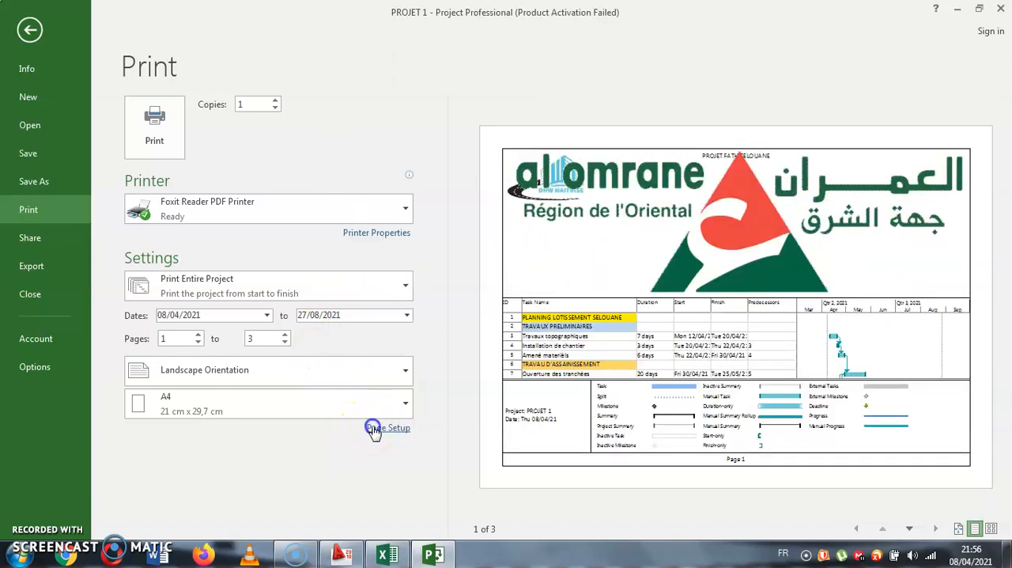
pyautogui.click(427, 255)
pyautogui.click(506, 290)
pyautogui.click(376, 310)
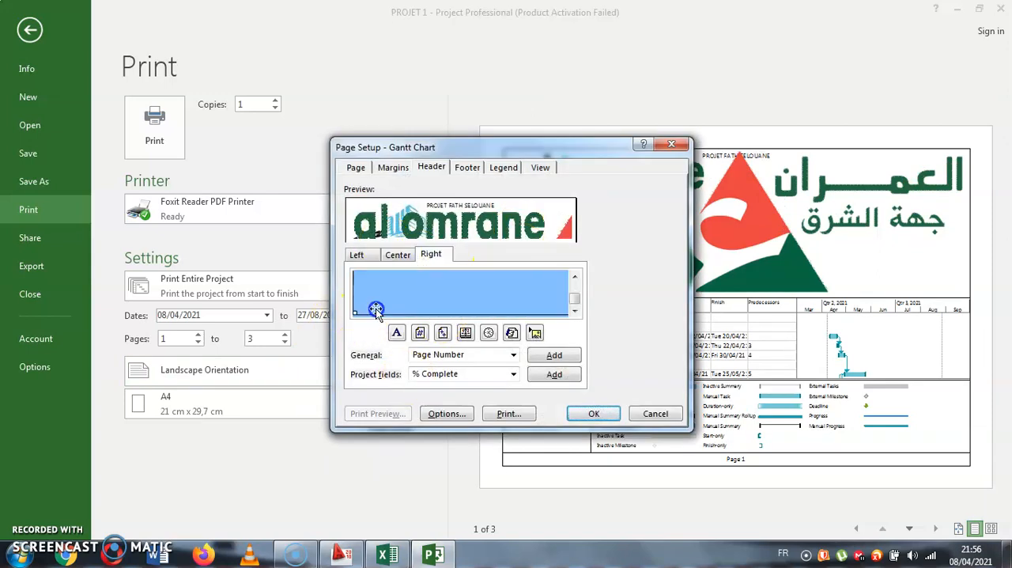
pyautogui.moveTo(357, 310); pyautogui.dragTo(574, 269)
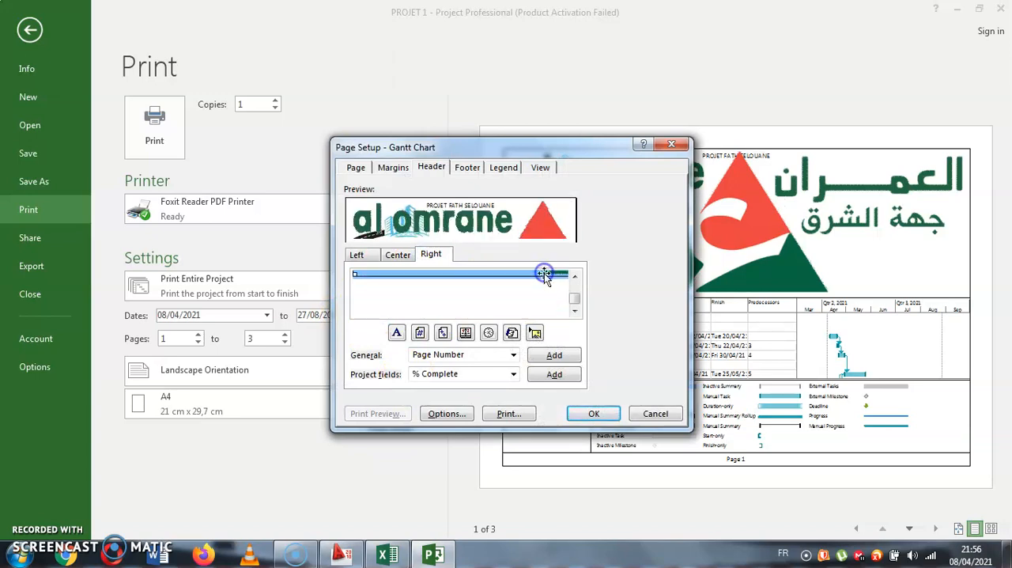
pyautogui.click(555, 298)
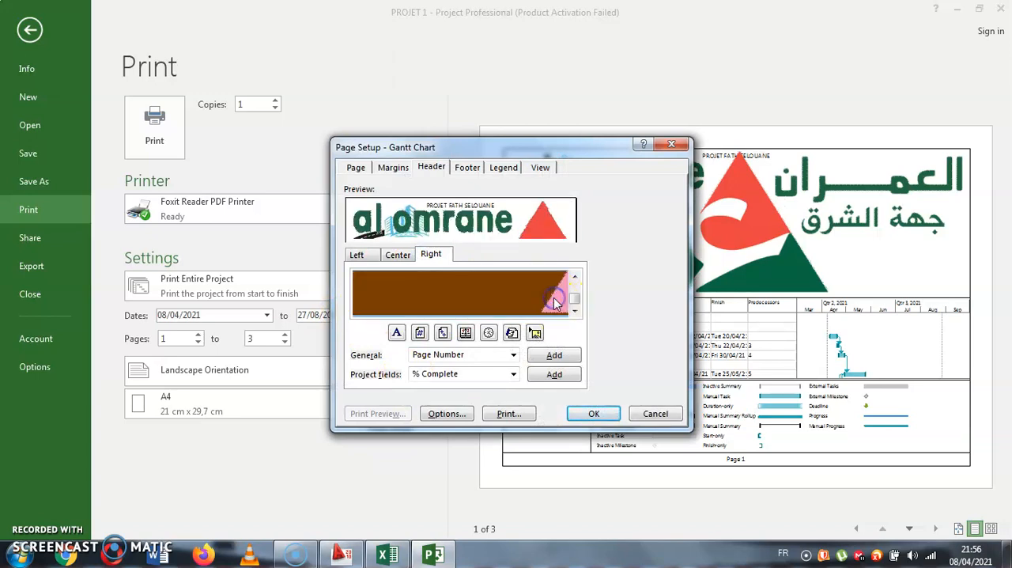
pyautogui.moveTo(339, 316); pyautogui.dragTo(480, 304)
pyautogui.scroll(-2, 480, 304)
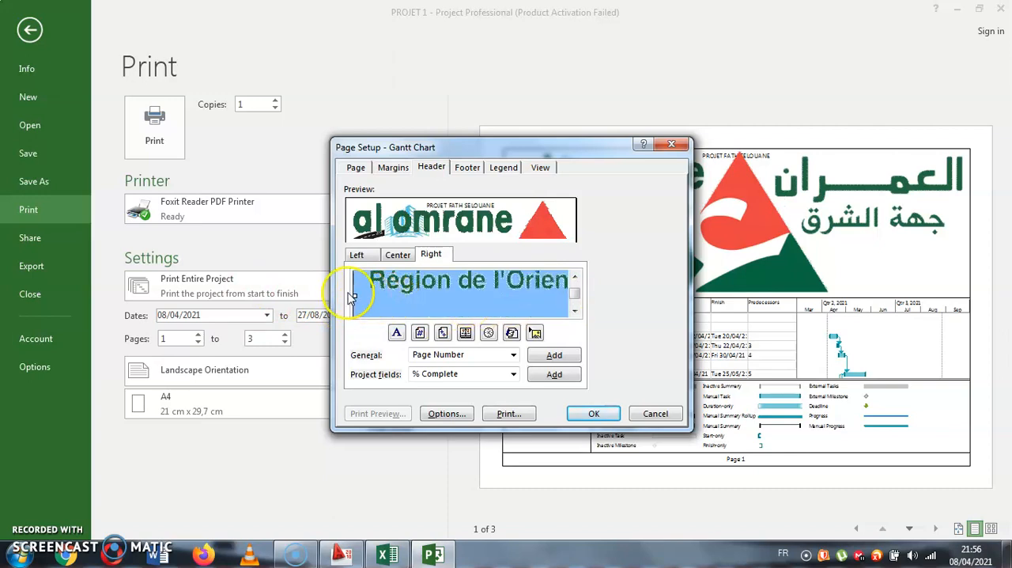
pyautogui.moveTo(356, 293); pyautogui.dragTo(865, 311)
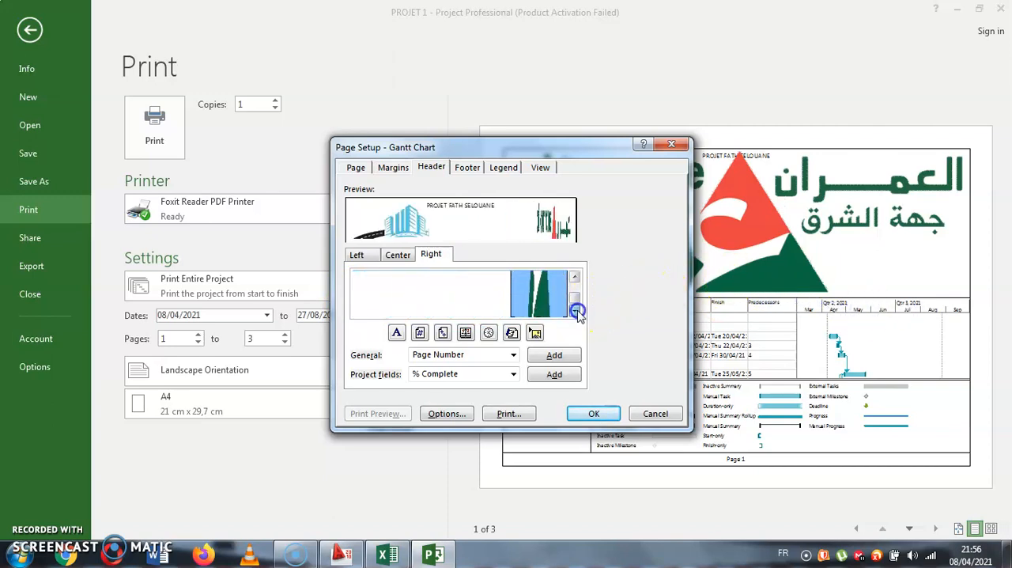
pyautogui.moveTo(540, 312); pyautogui.dragTo(537, 271)
pyautogui.click(599, 416)
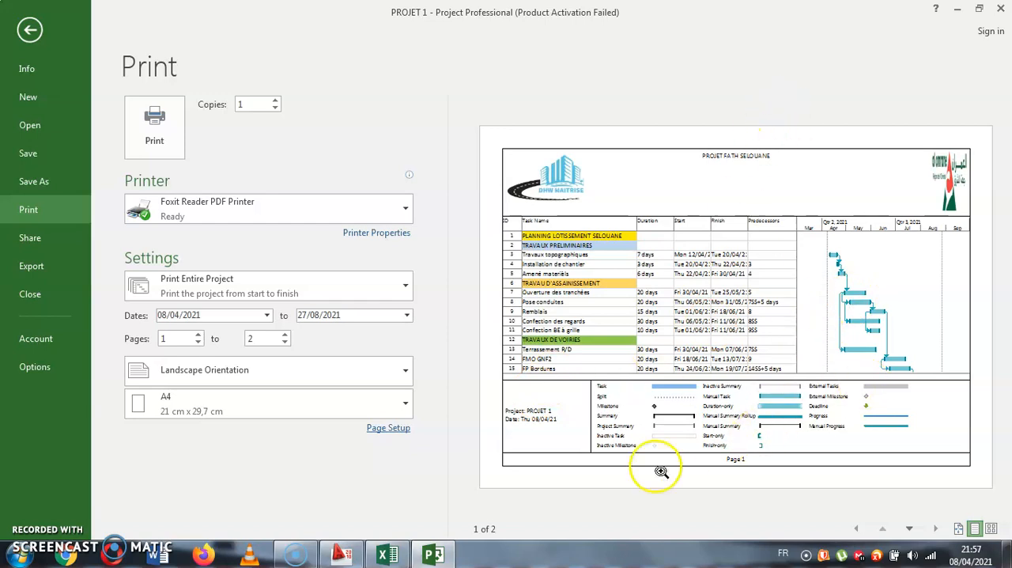
# - Replace the centered footer text with "Ce planning n'est plus valable en cas de modification des plans" and apply the page setup
pyautogui.click(395, 427)
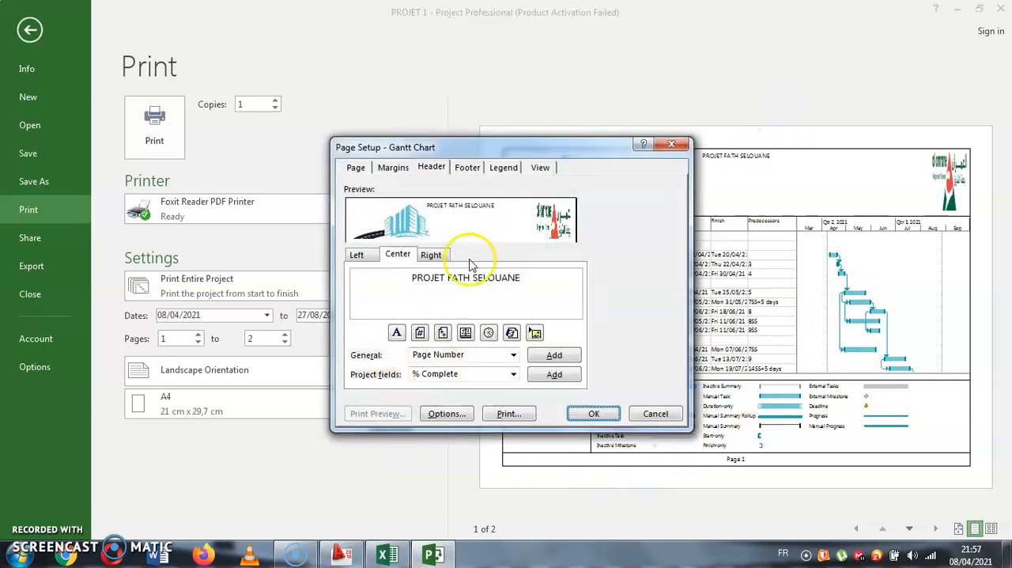
pyautogui.click(467, 169)
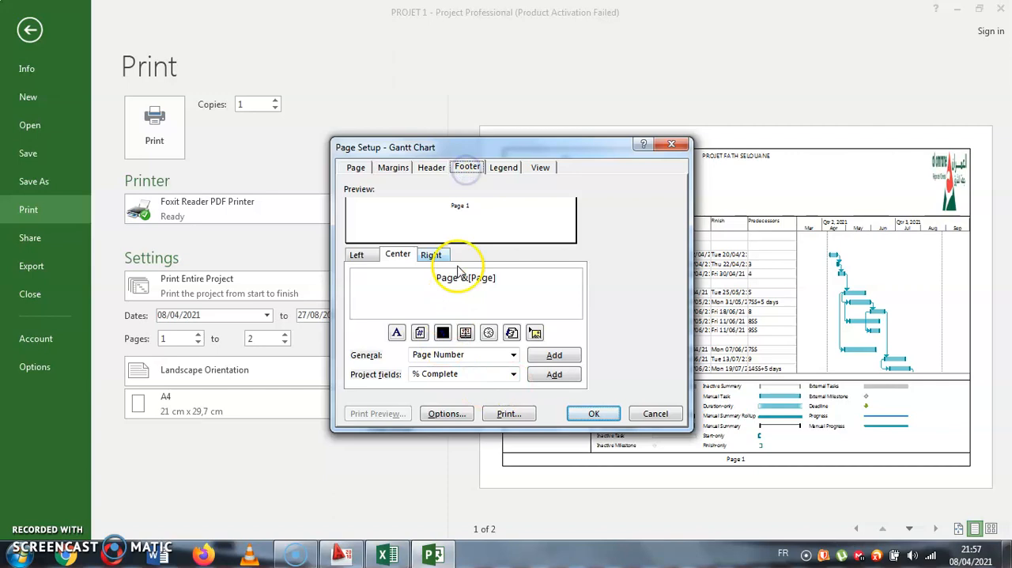
pyautogui.moveTo(495, 277); pyautogui.dragTo(456, 276)
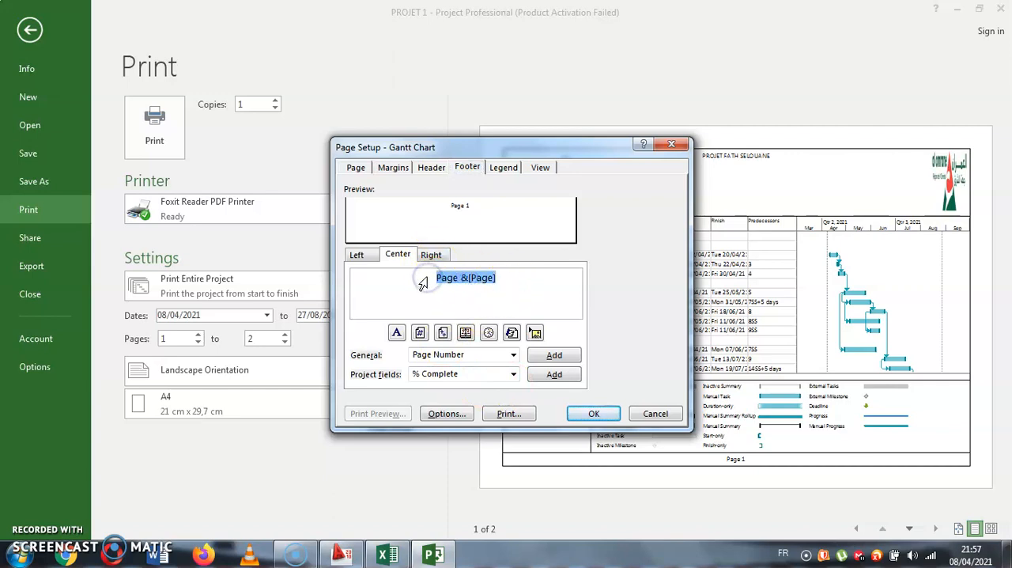
pyautogui.write('c')
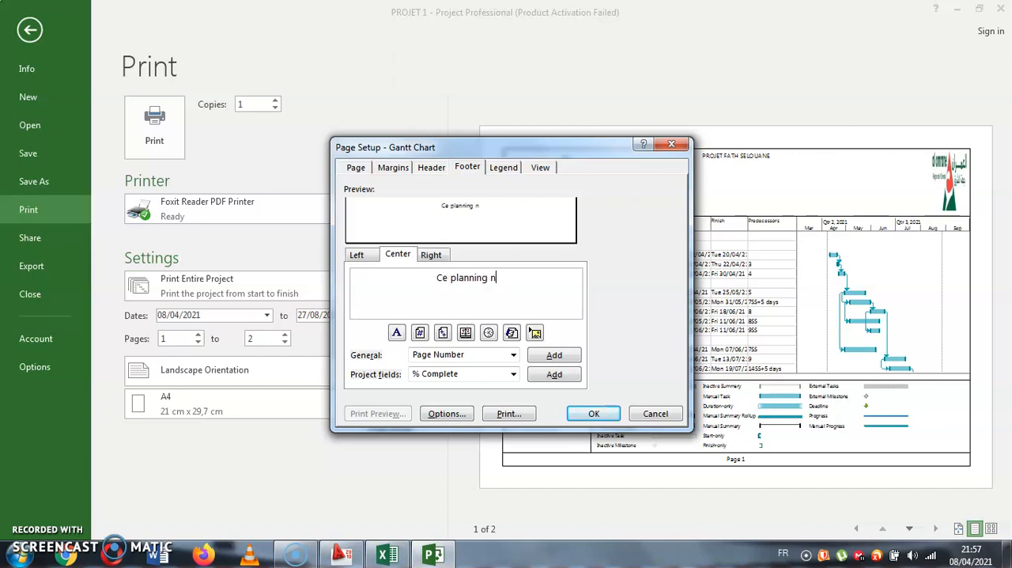
pyautogui.write('alable')
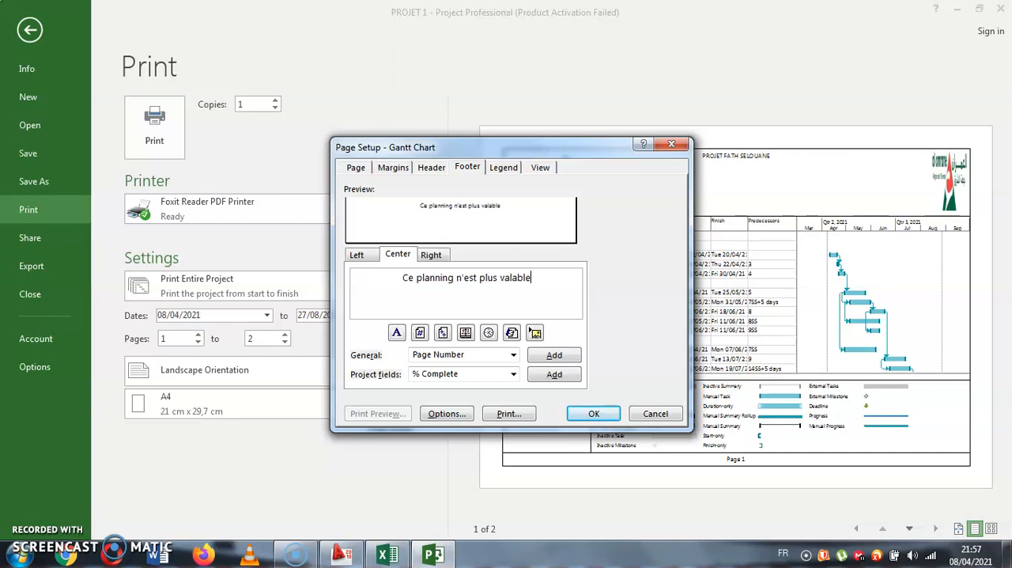
pyautogui.write(' en cas de ')
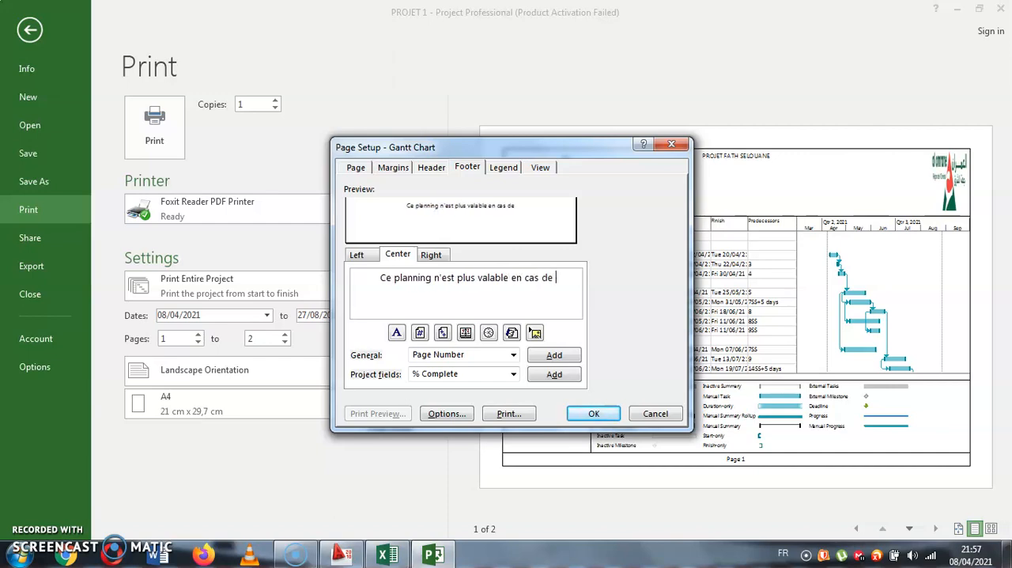
pyautogui.write('modificatio')
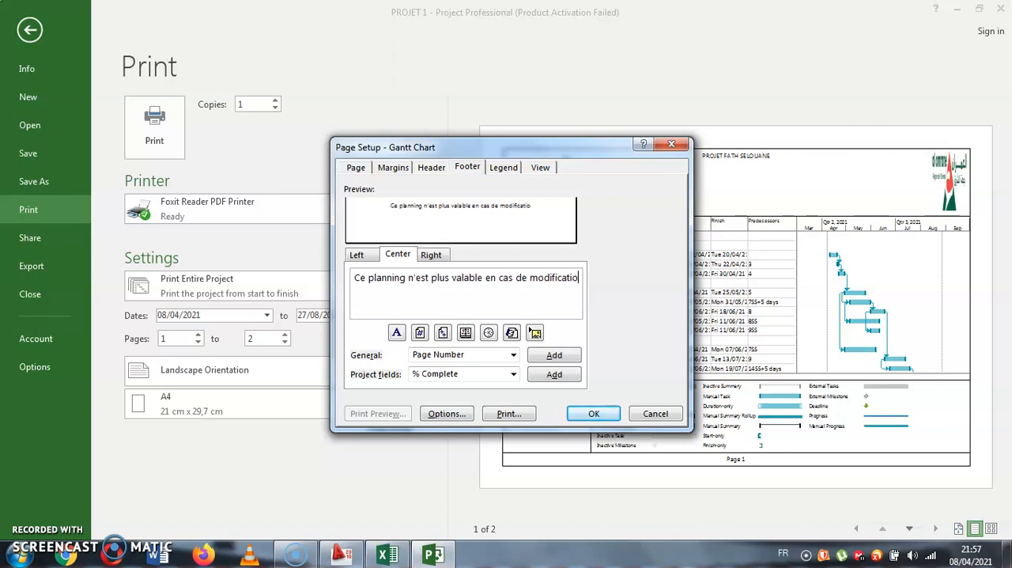
pyautogui.write('n des plans')
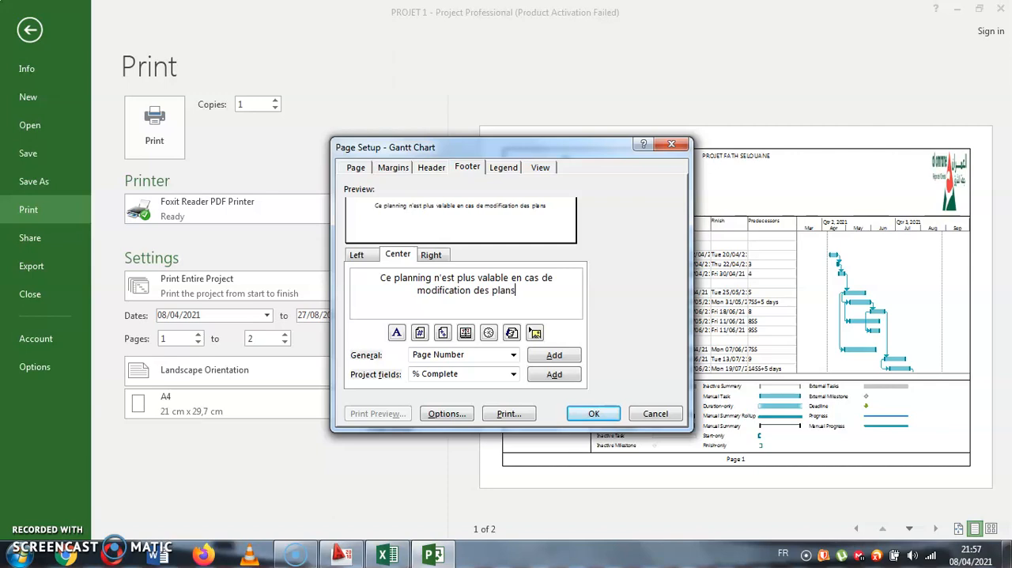
pyautogui.click(594, 414)
# - Replace the left legend text with "realisé par" followed by the author's full name and apply the page setup
pyautogui.click(393, 434)
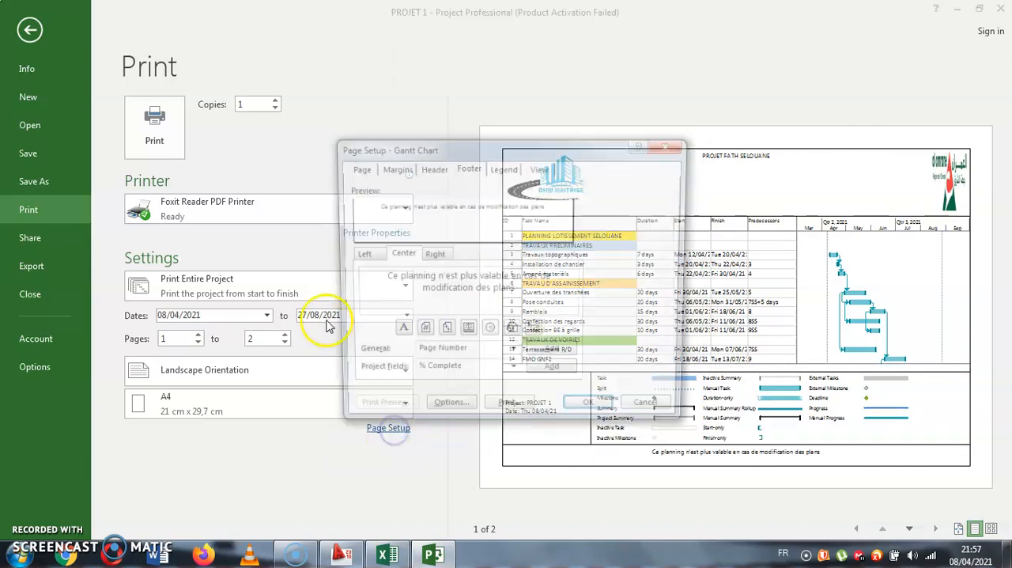
pyautogui.click(502, 168)
pyautogui.click(357, 253)
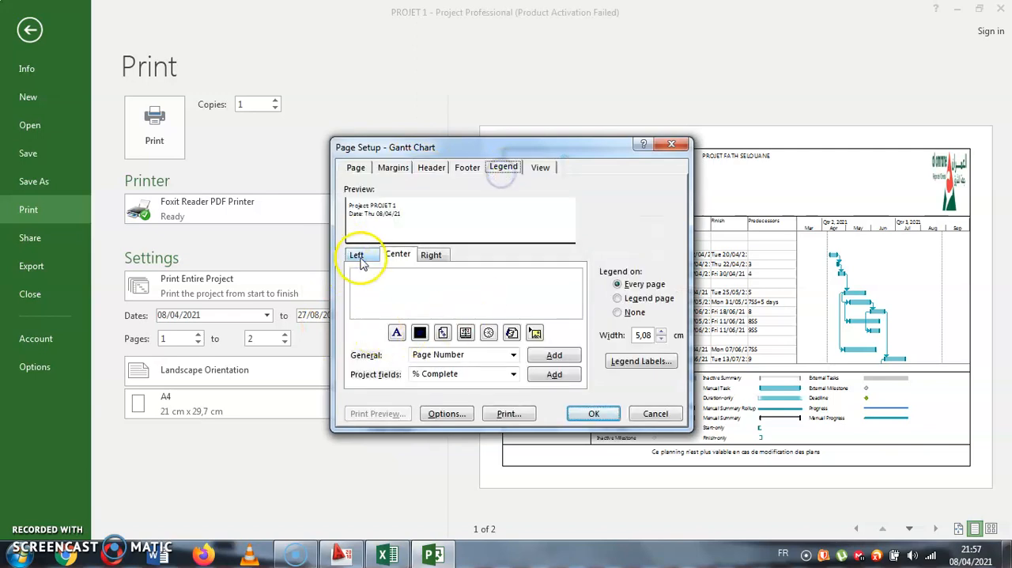
pyautogui.moveTo(415, 291); pyautogui.dragTo(340, 272)
pyautogui.write('realisé par Mehdi MAATAOUI')
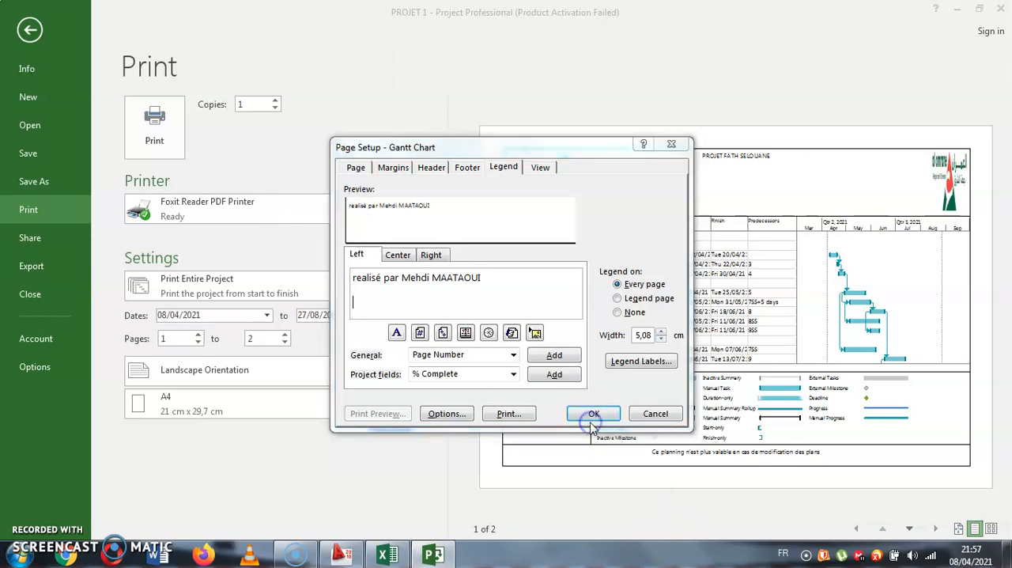
pyautogui.click(589, 413)
# - Reduce the page scaling percentage so the whole schedule fits on one printed page, and save the project
pyautogui.click(386, 428)
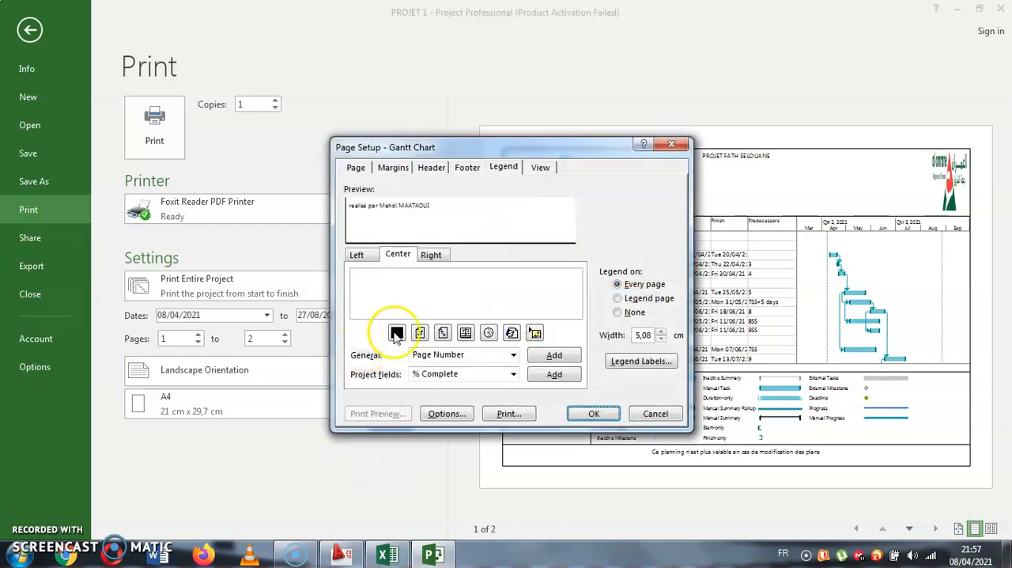
pyautogui.click(356, 167)
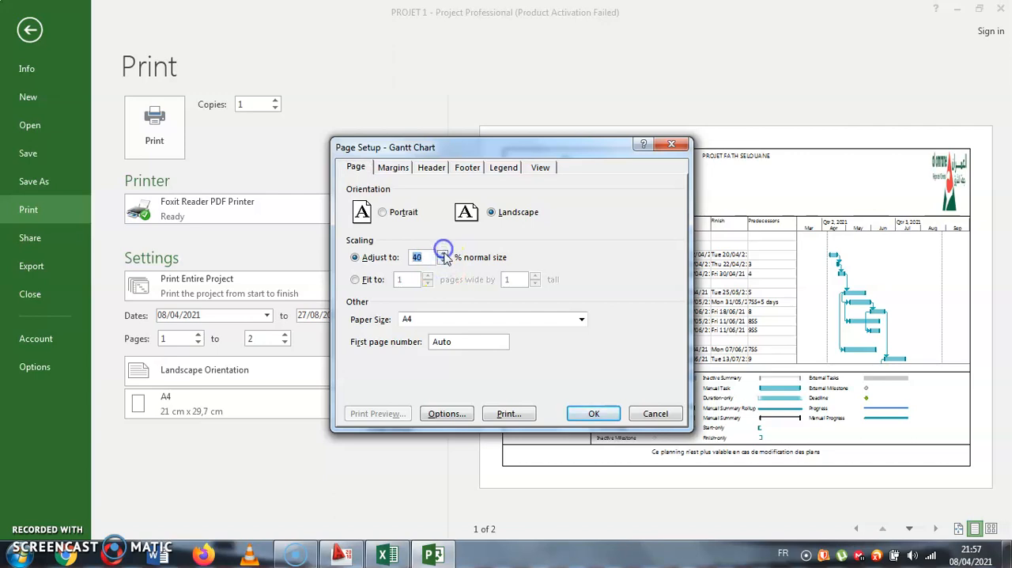
pyautogui.click(594, 413)
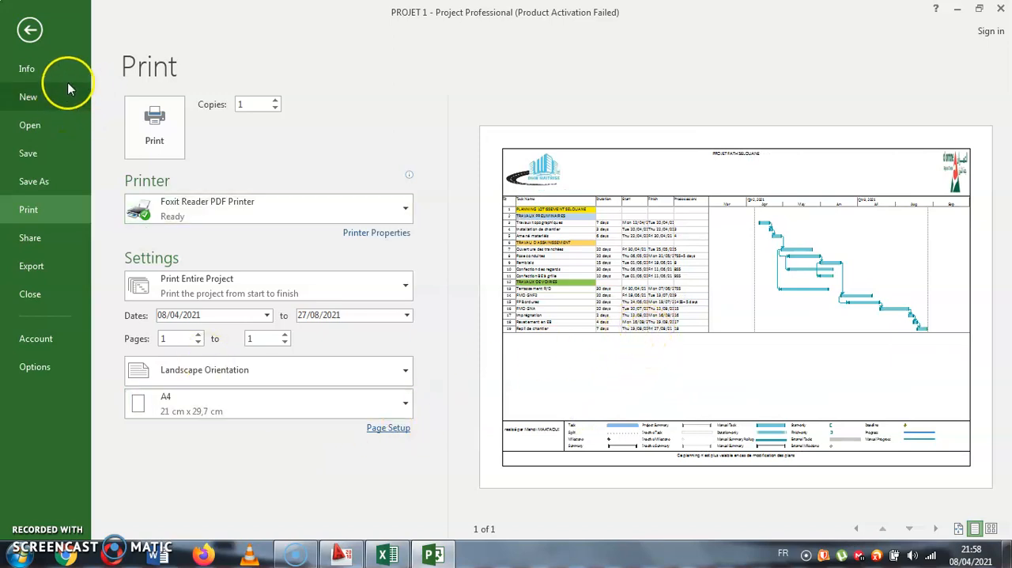
pyautogui.click(49, 156)
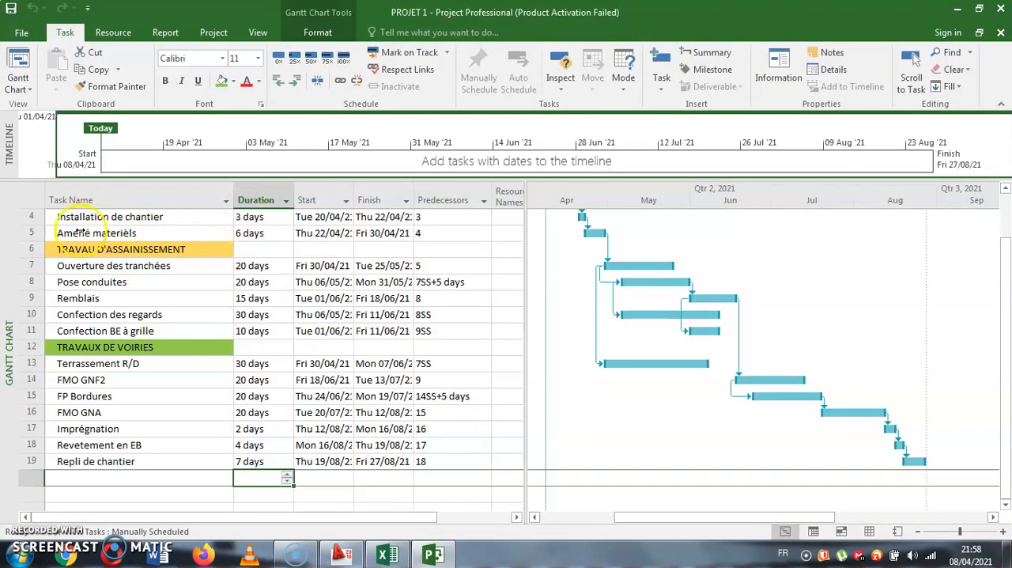
# - Indent all tasks from TRAVAUX PRELIMINAIRES down to Repli de chantier as subtasks of PLANNING LOTISSEMENT SELOUANE
pyautogui.scroll(1, 71, 259)
pyautogui.moveTo(21, 216); pyautogui.dragTo(40, 263)
pyautogui.click(165, 286)
pyautogui.moveTo(155, 253); pyautogui.dragTo(137, 461)
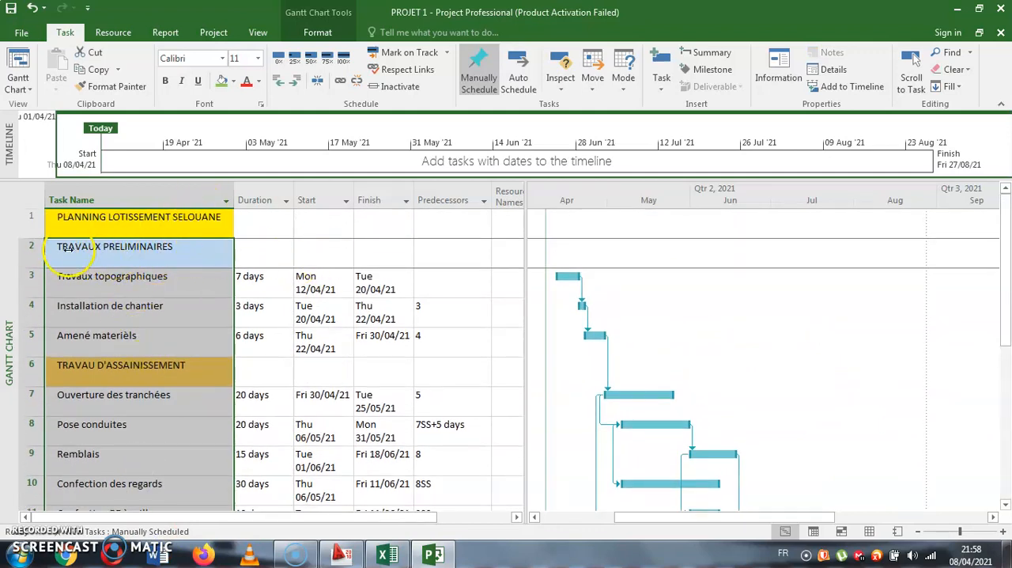
pyautogui.moveTo(82, 249); pyautogui.dragTo(97, 250)
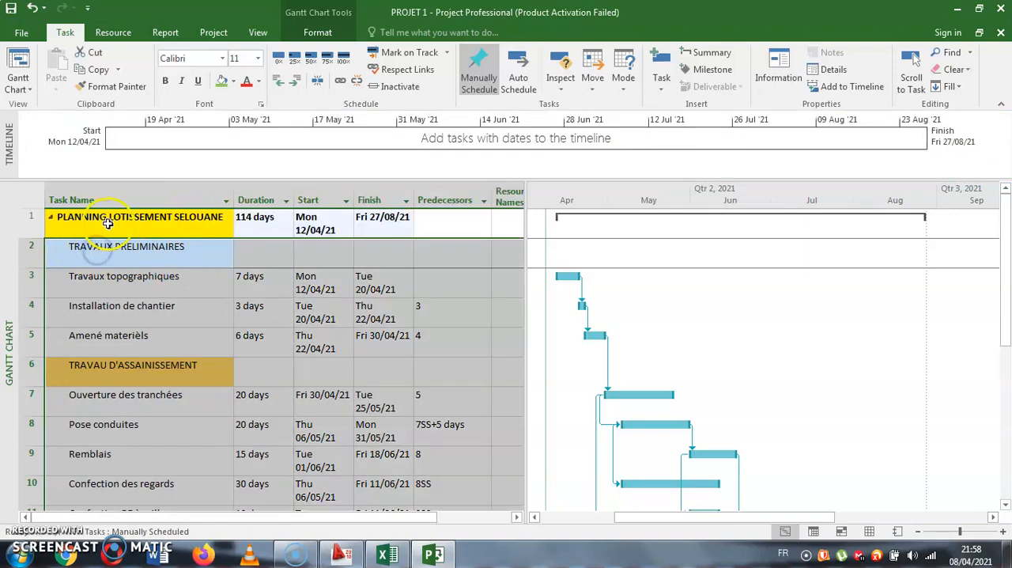
pyautogui.scroll(-1, 126, 258)
pyautogui.scroll(1, 135, 253)
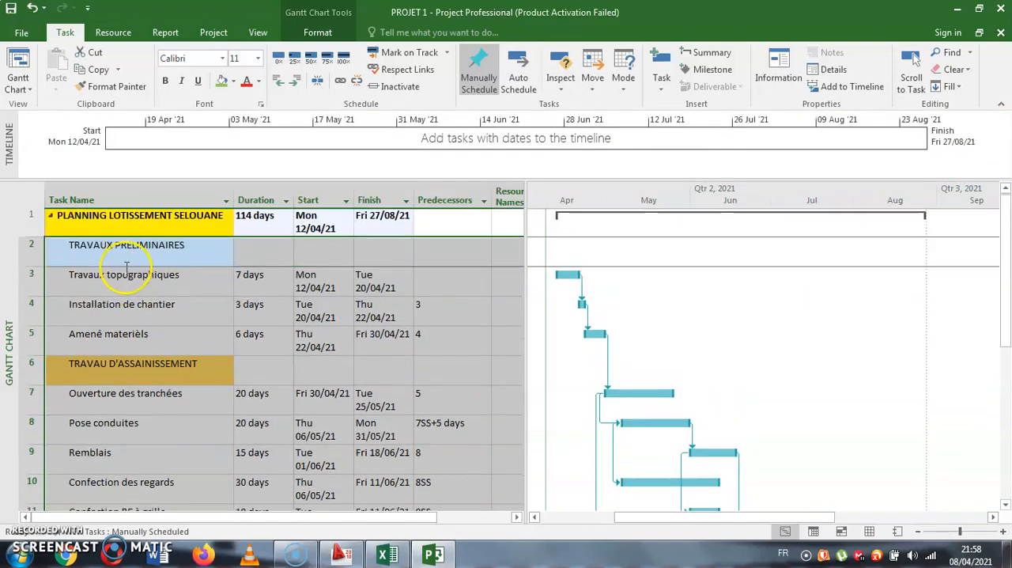
# - Indent tasks 3–5, 7–11 and 13–19 as subtasks of TRAVAUX PRELIMINAIRES, TRAVAU D'ASSAINISSEMENT and TRAVAUX DE VOIRIES respectively
pyautogui.click(143, 285)
pyautogui.moveTo(146, 315); pyautogui.dragTo(147, 340)
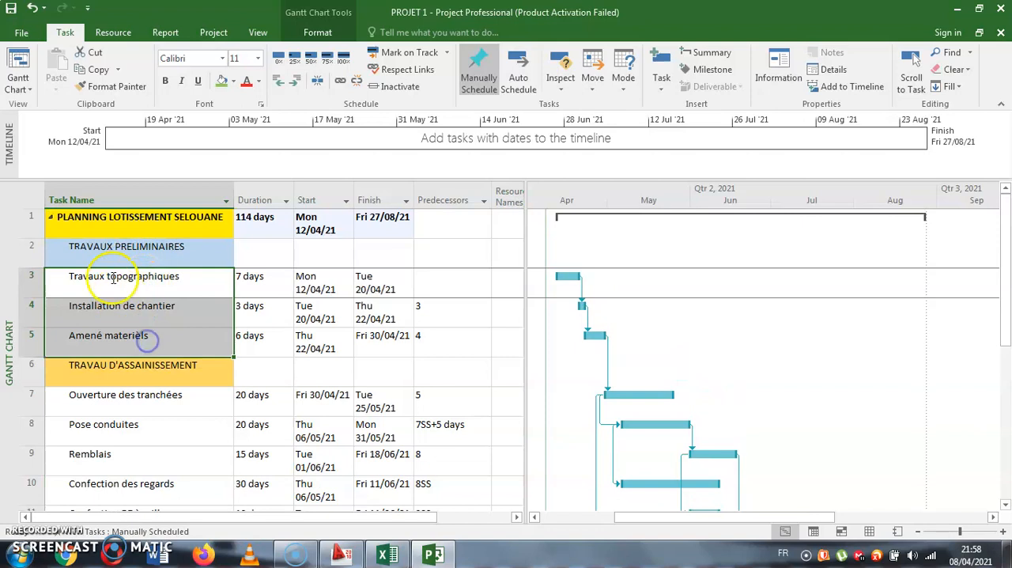
pyautogui.moveTo(78, 279); pyautogui.dragTo(153, 427)
pyautogui.scroll(-2, 74, 330)
pyautogui.scroll(1, 131, 276)
pyautogui.moveTo(106, 308); pyautogui.dragTo(142, 485)
pyautogui.scroll(-2, 145, 323)
pyautogui.moveTo(91, 316); pyautogui.dragTo(110, 318)
pyautogui.scroll(3, 141, 309)
pyautogui.scroll(1, 142, 307)
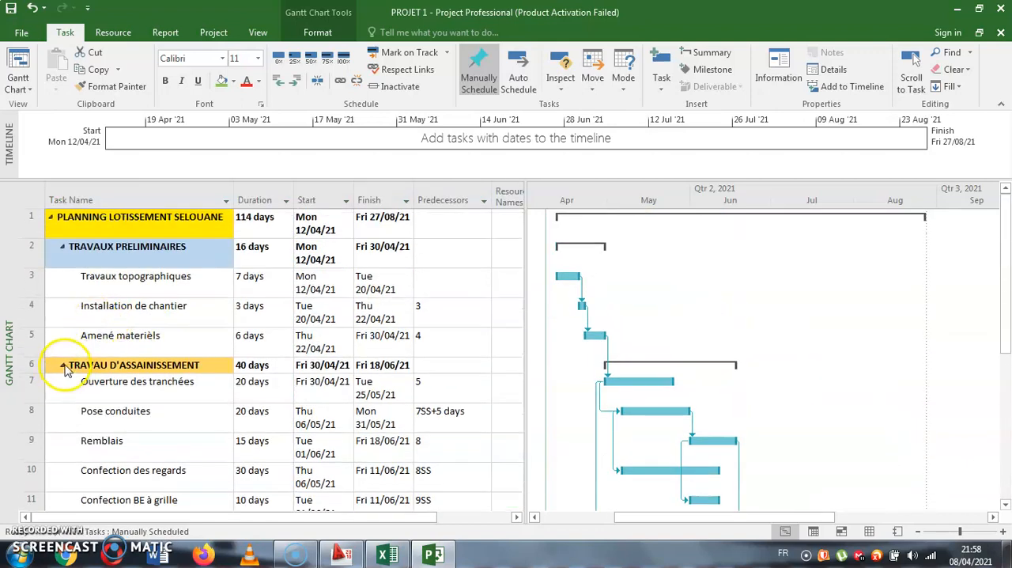
# - Collapse the subtasks of the three work phase summary tasks and expand them all again
pyautogui.click(62, 365)
pyautogui.click(62, 247)
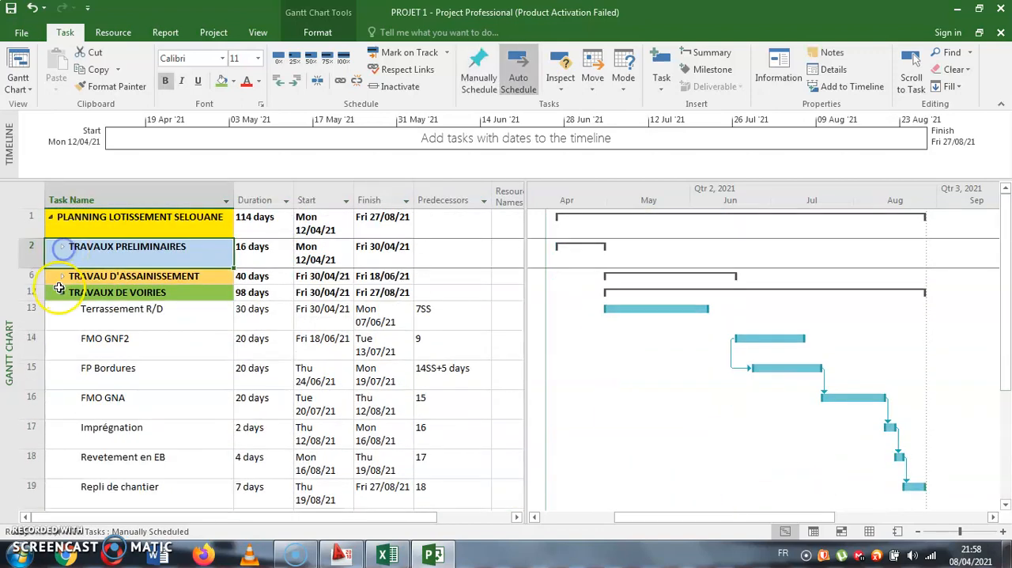
pyautogui.click(63, 292)
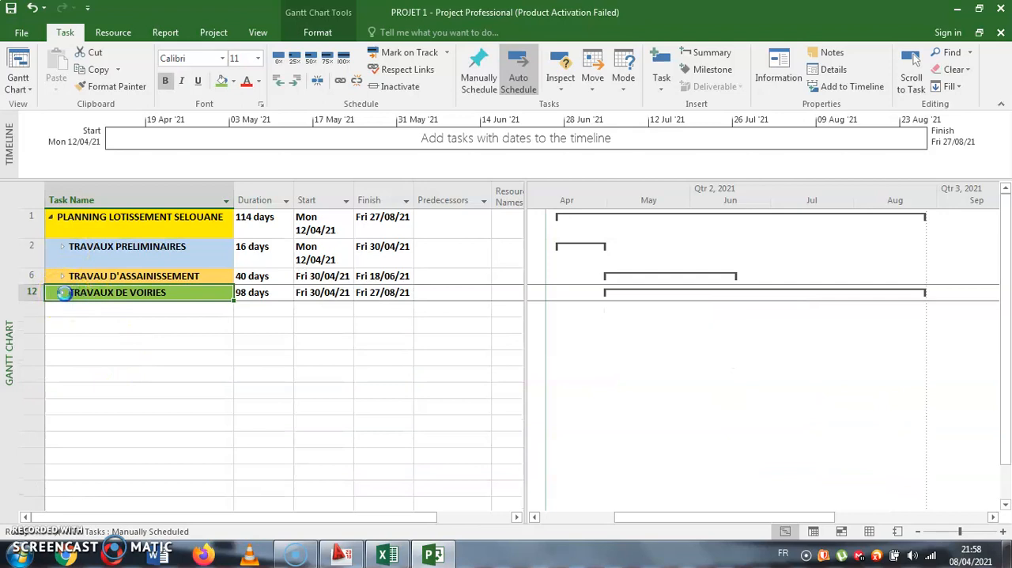
pyautogui.click(62, 293)
pyautogui.click(65, 279)
pyautogui.click(64, 276)
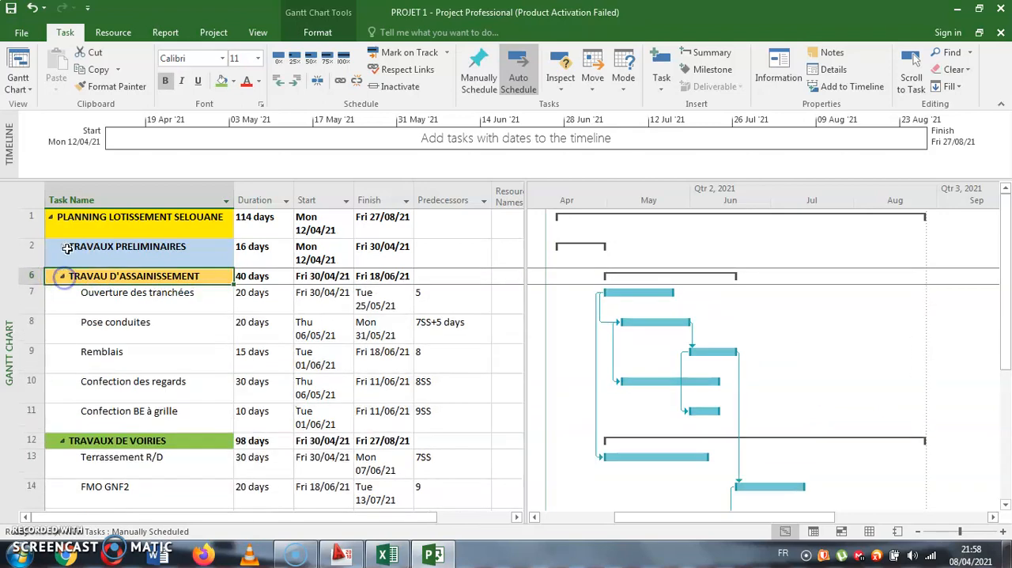
pyautogui.click(63, 247)
pyautogui.click(62, 246)
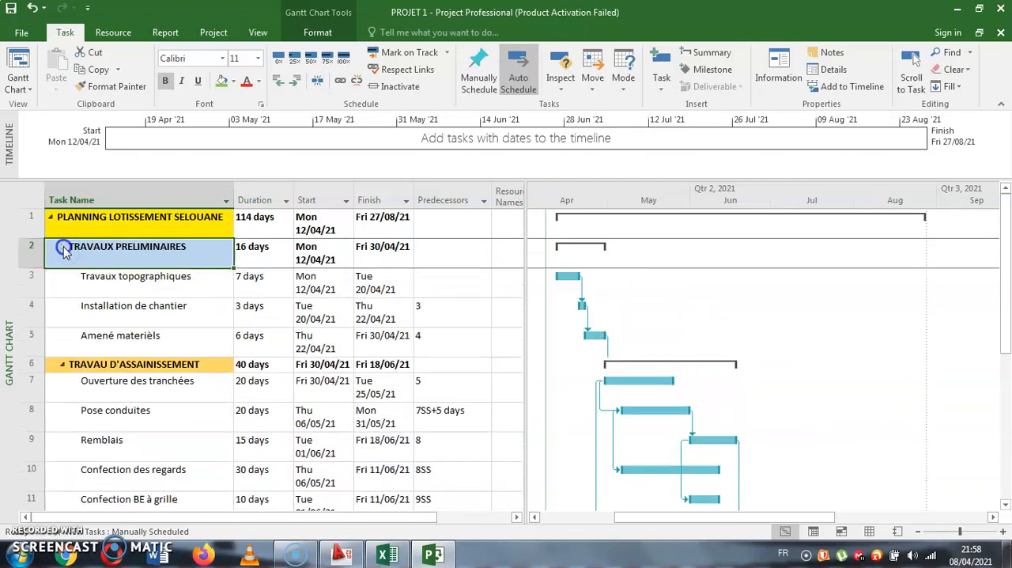
# - Open the print preview again and examine the page layout of the outlined schedule
pyautogui.click(21, 31)
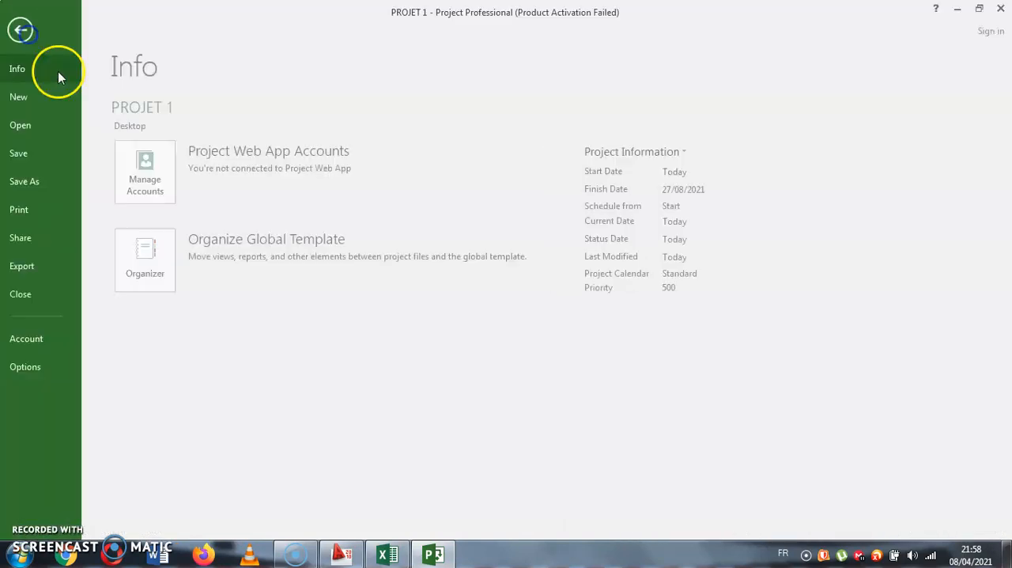
pyautogui.click(45, 229)
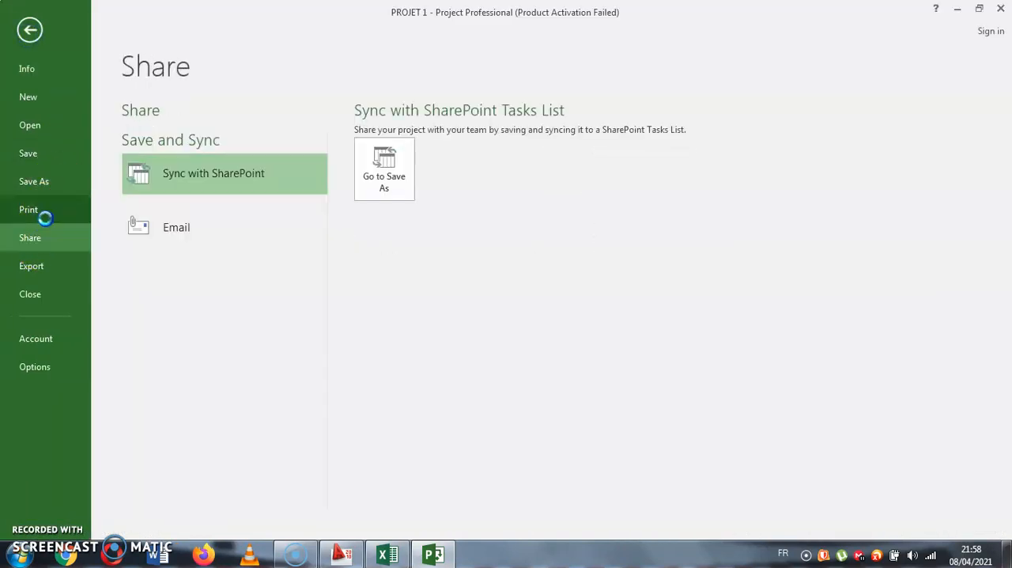
pyautogui.click(45, 214)
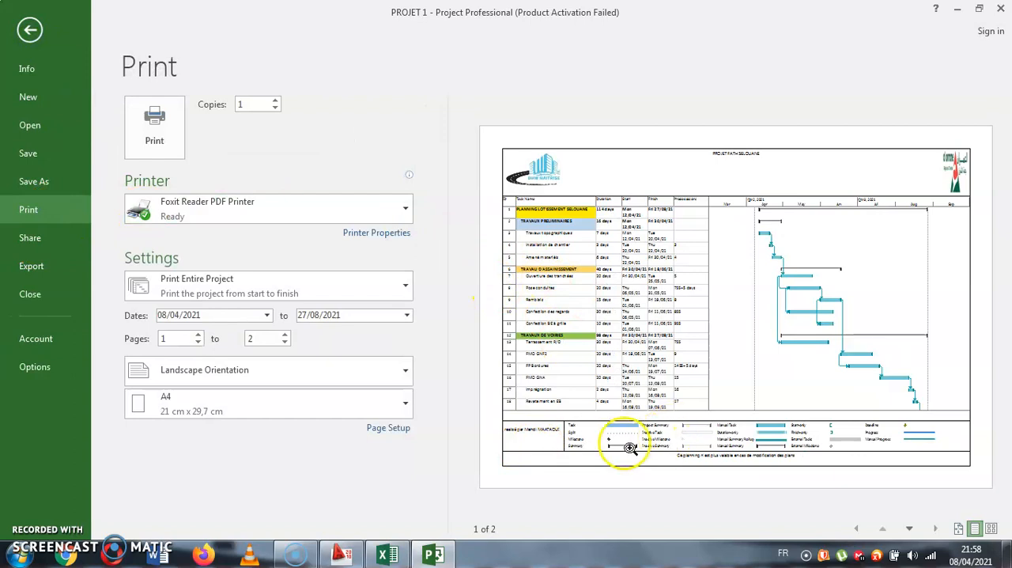
pyautogui.click(645, 220)
pyautogui.click(653, 222)
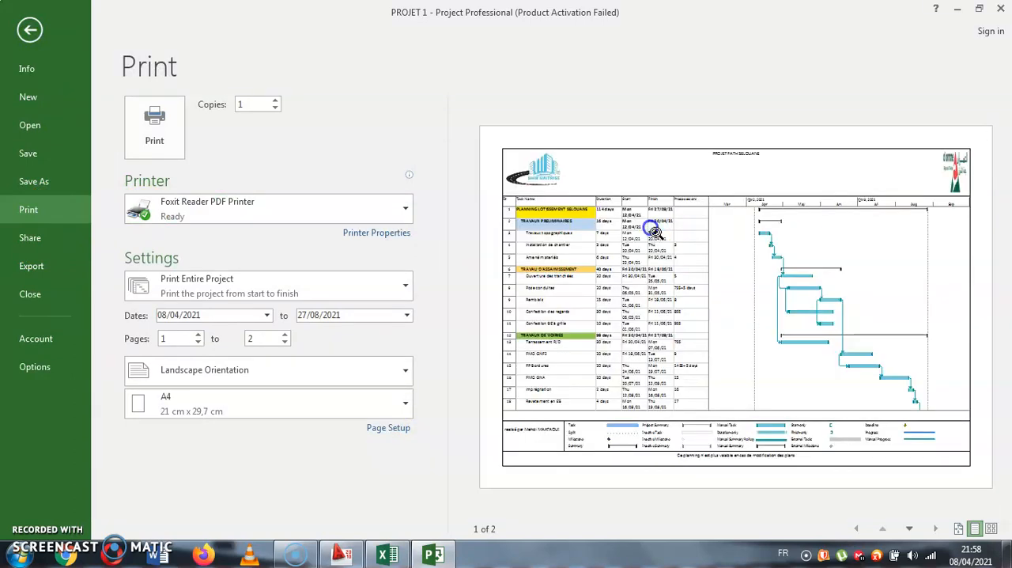
# - Print the entire project to a PDF file named - PROJET 1, saved on the Desktop
pyautogui.click(166, 156)
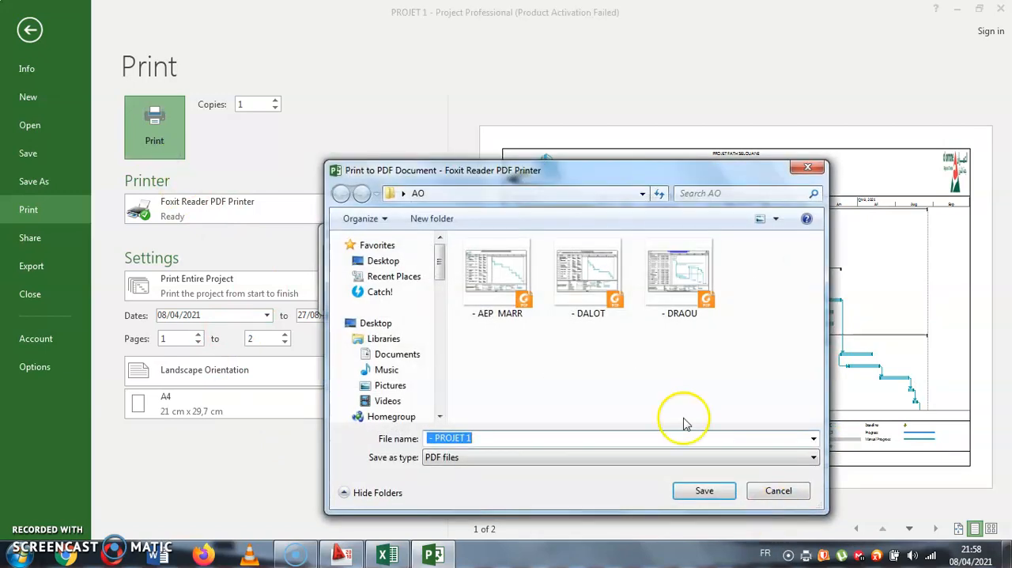
pyautogui.click(411, 264)
pyautogui.click(703, 491)
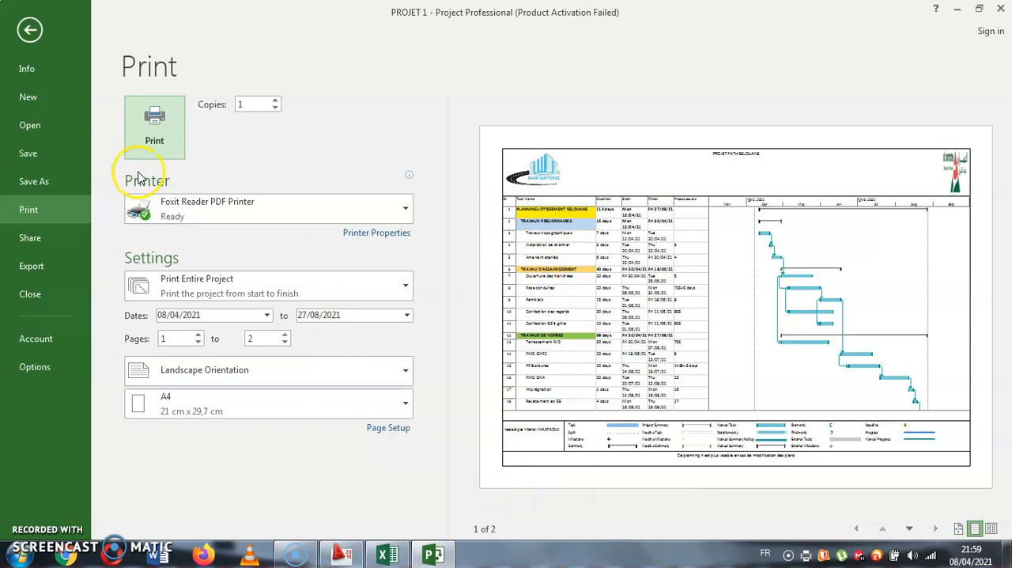
pyautogui.click(150, 144)
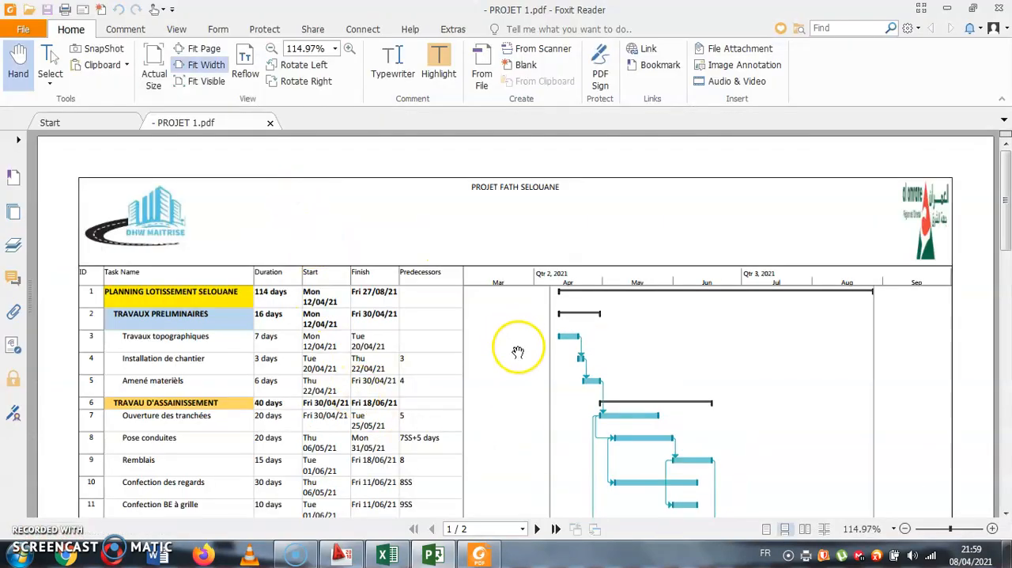
# - Examine the first page of the printed PDF, from the header logos and title through the task table and Gantt bars to the legend and footer
pyautogui.moveTo(1007, 242)
pyautogui.mouseDown()
pyautogui.moveTo(1007, 340)
pyautogui.moveTo(1007, 247)
pyautogui.mouseUp()
pyautogui.scroll(-3, 134, 306)
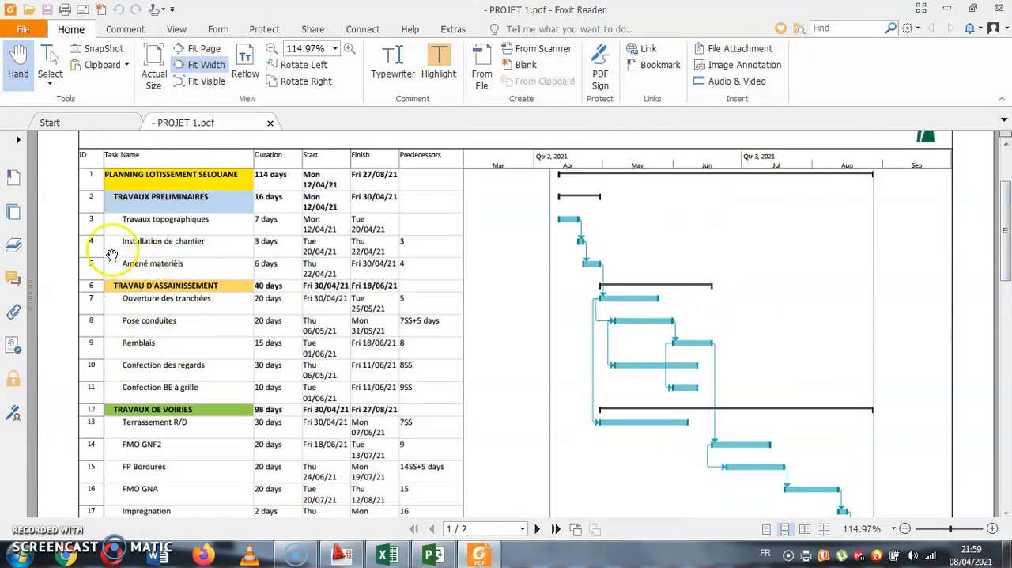
pyautogui.scroll(3, 268, 205)
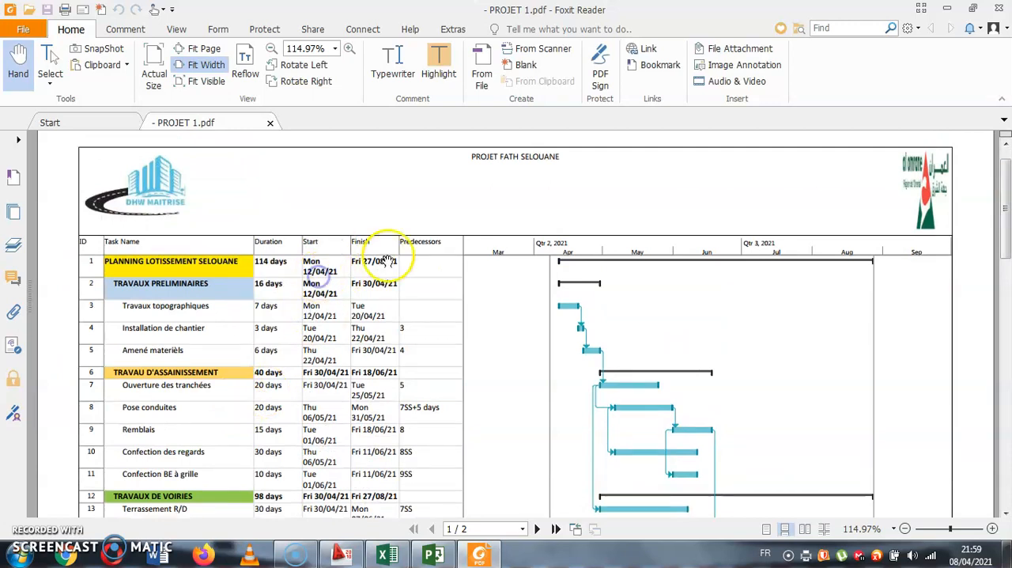
pyautogui.scroll(-2, 618, 348)
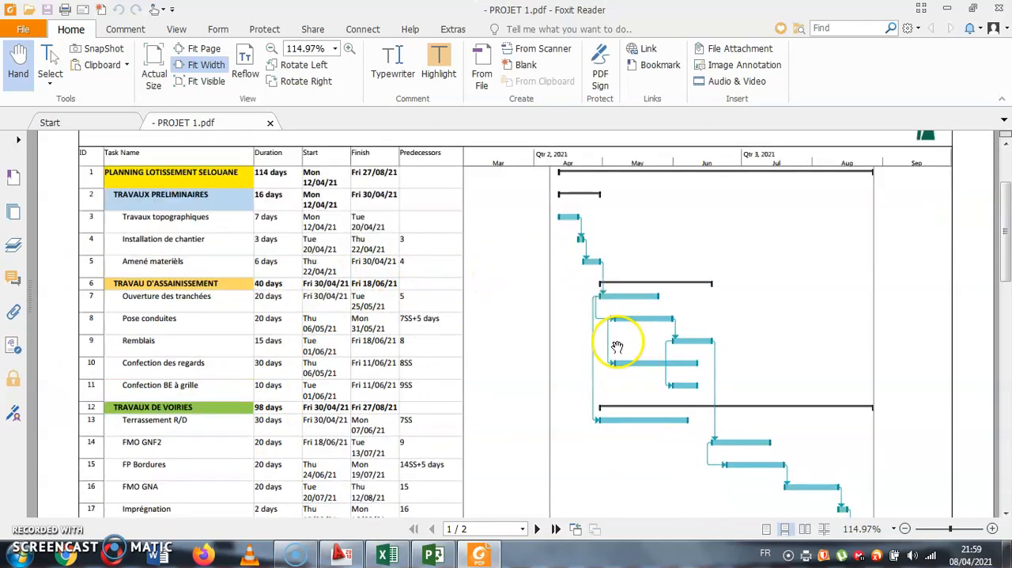
pyautogui.scroll(-2, 894, 502)
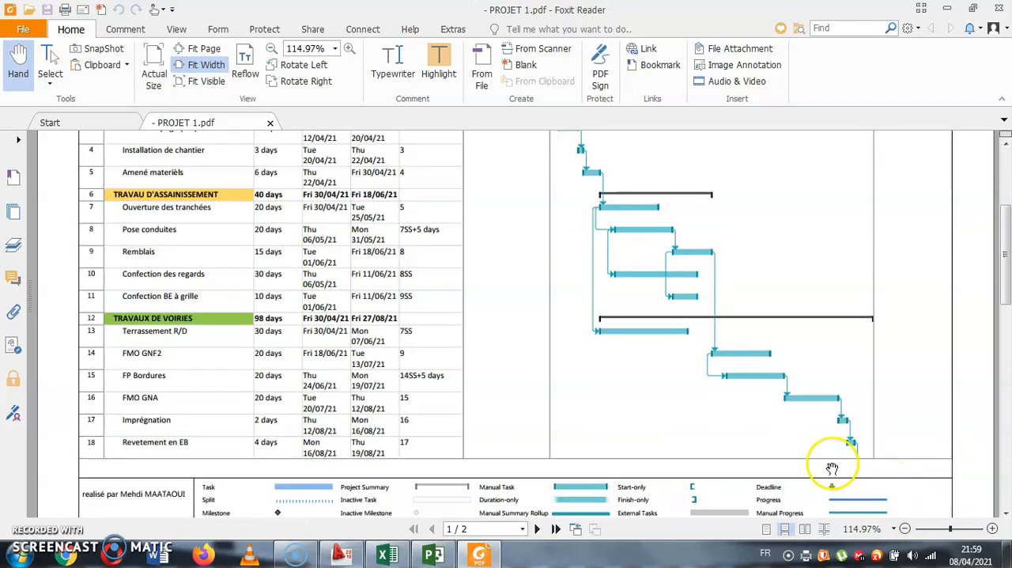
pyautogui.scroll(-1, 680, 442)
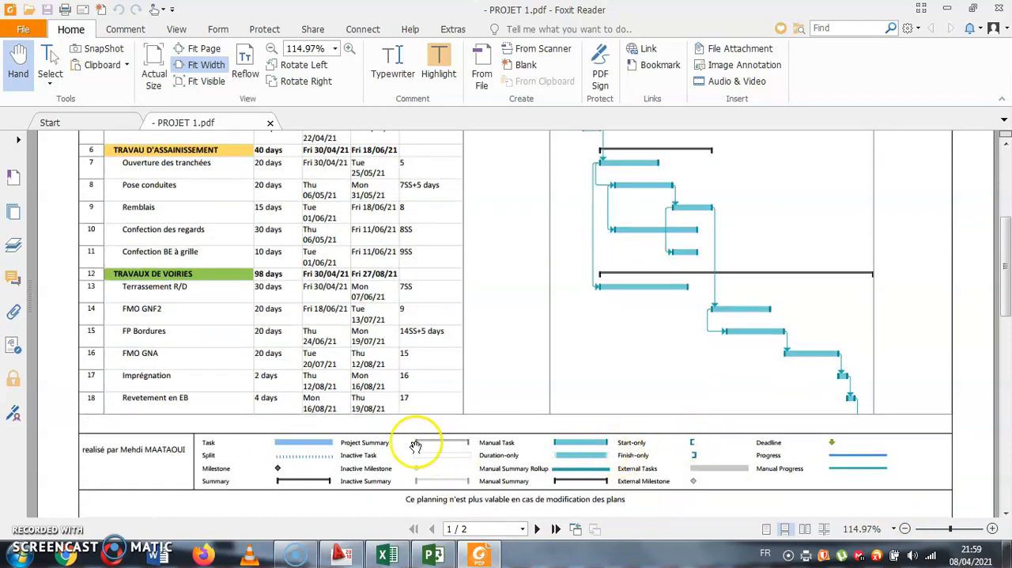
pyautogui.scroll(3, 711, 284)
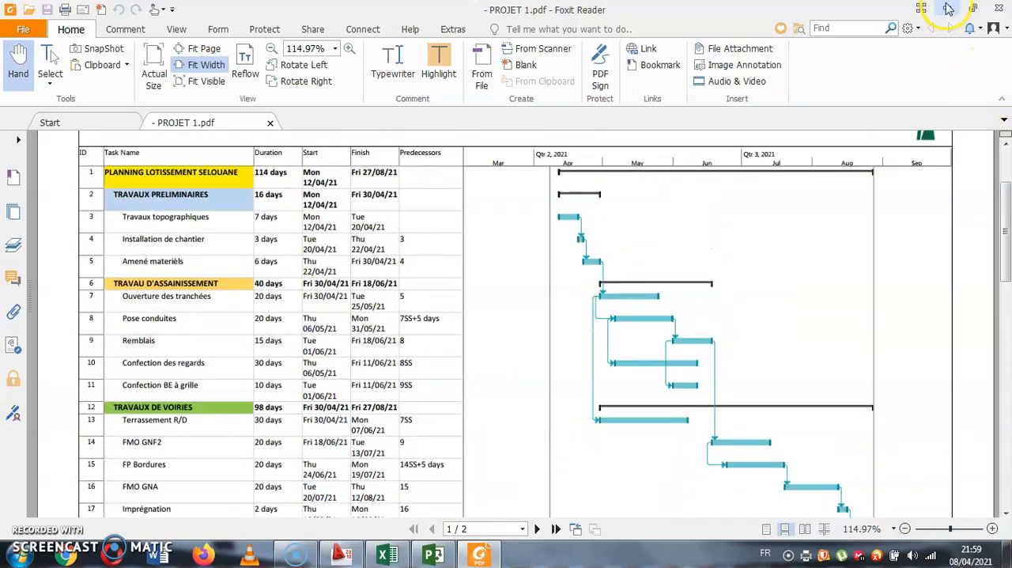
# - Return to the schedule in Microsoft Project and narrow the task table to hide the Resource Names column
pyautogui.click(948, 8)
pyautogui.scroll(1, 476, 251)
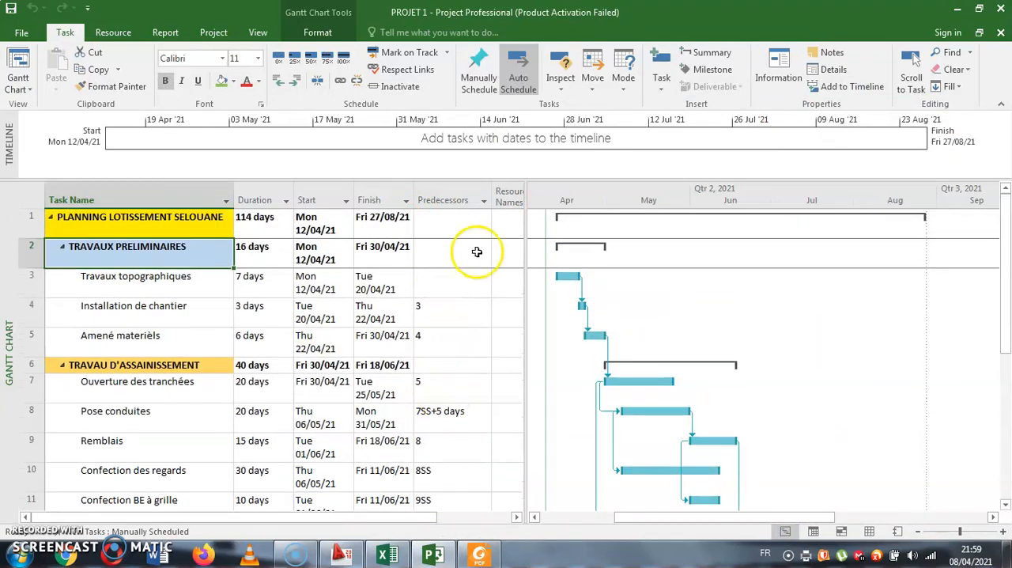
pyautogui.moveTo(524, 238); pyautogui.dragTo(484, 237)
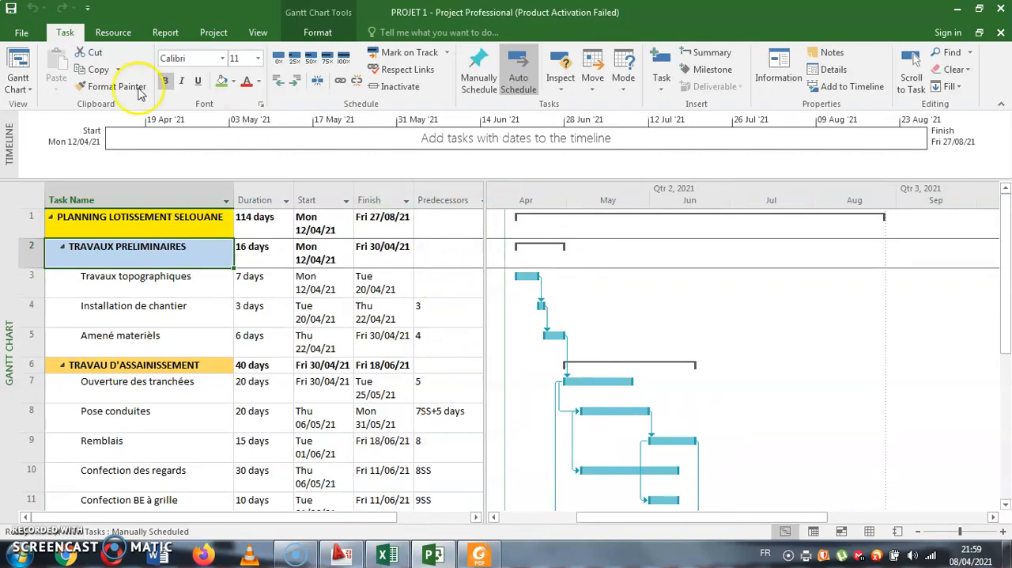
# - Check the narrowed task table's columns up close in the print preview and return to the Gantt chart
pyautogui.click(20, 34)
pyautogui.click(49, 208)
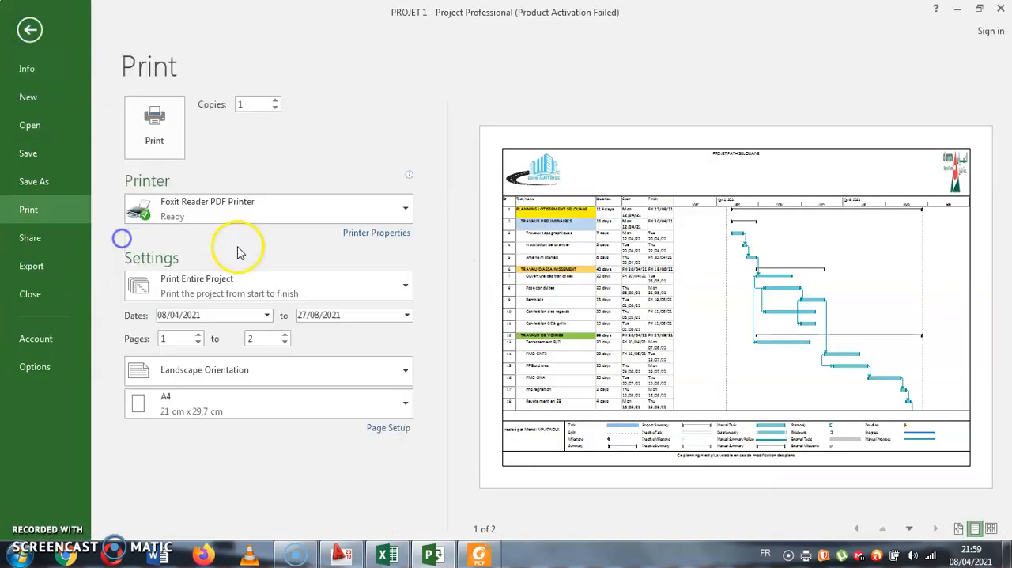
pyautogui.click(653, 265)
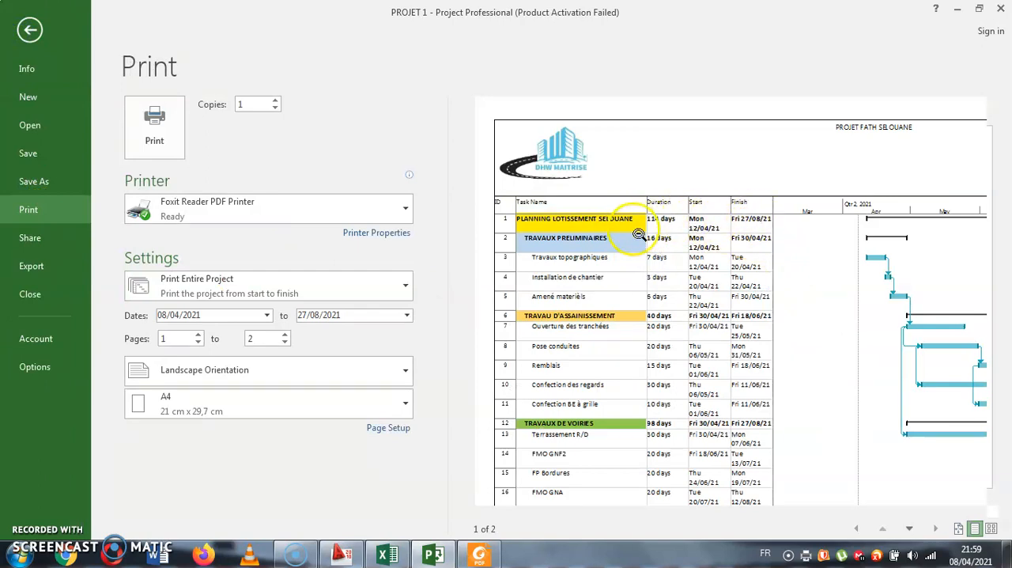
pyautogui.press('Escape')
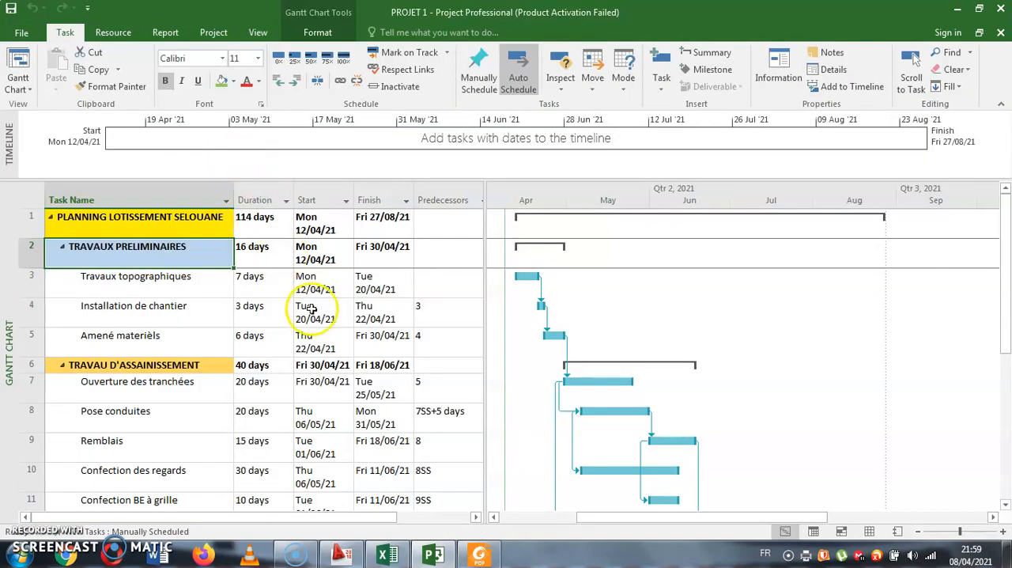